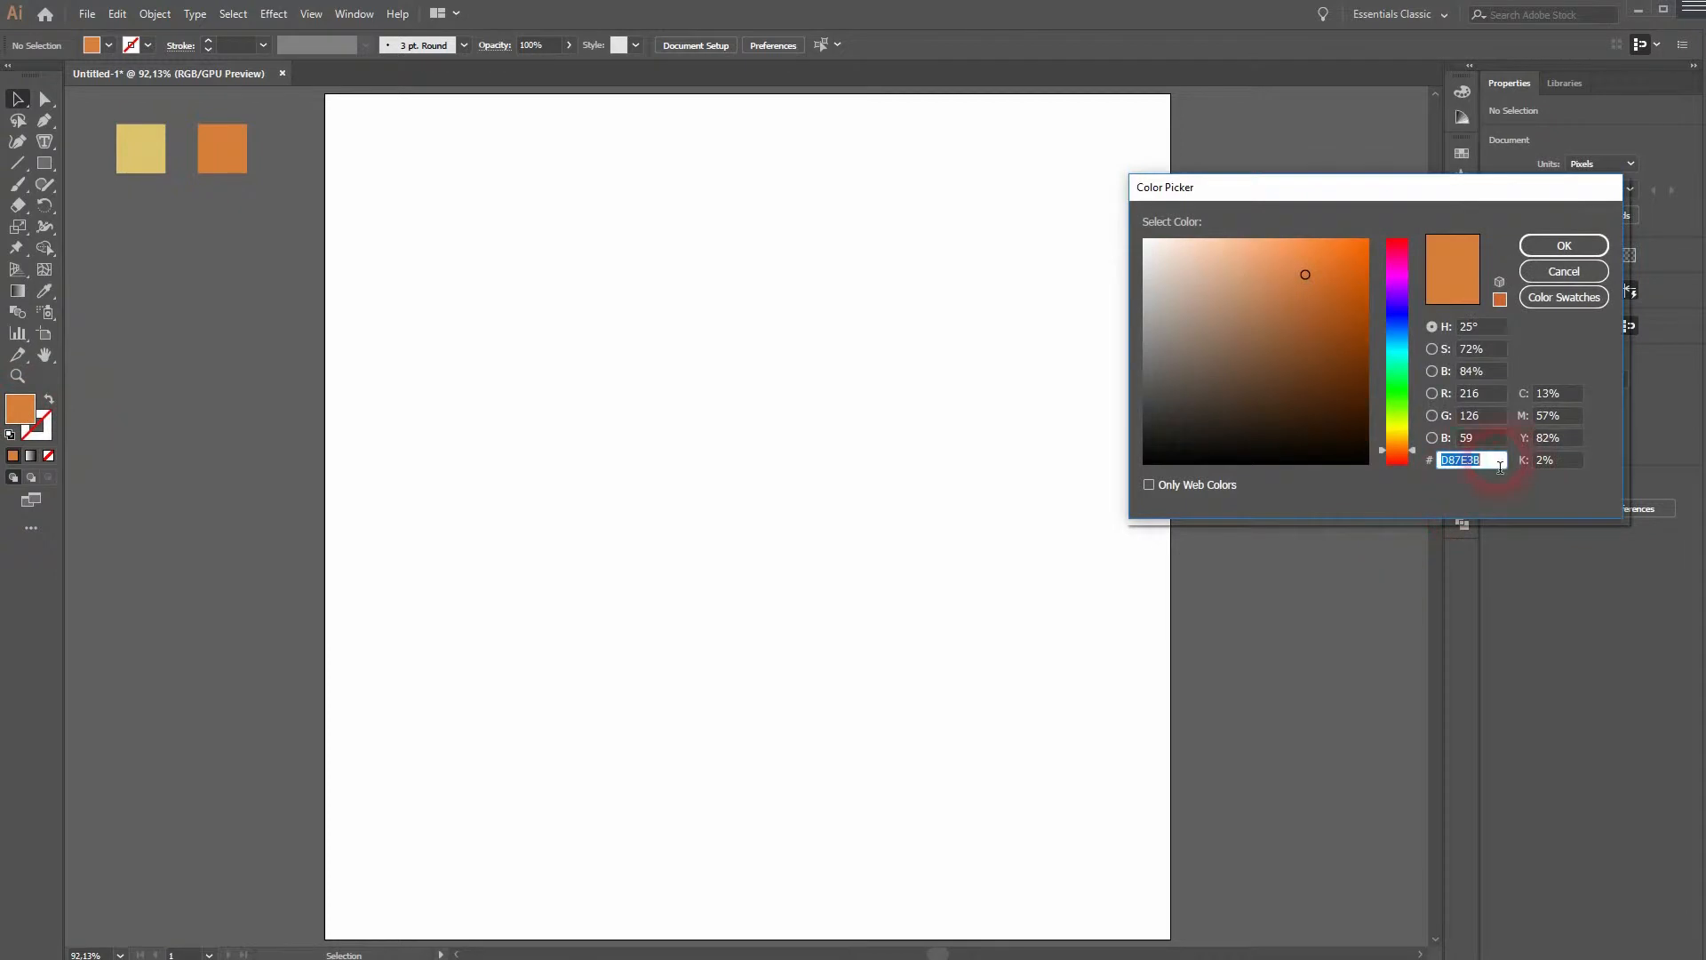
- Make the yellow square's colour, DDC36E, the current fill colour
left_click(1564, 271)
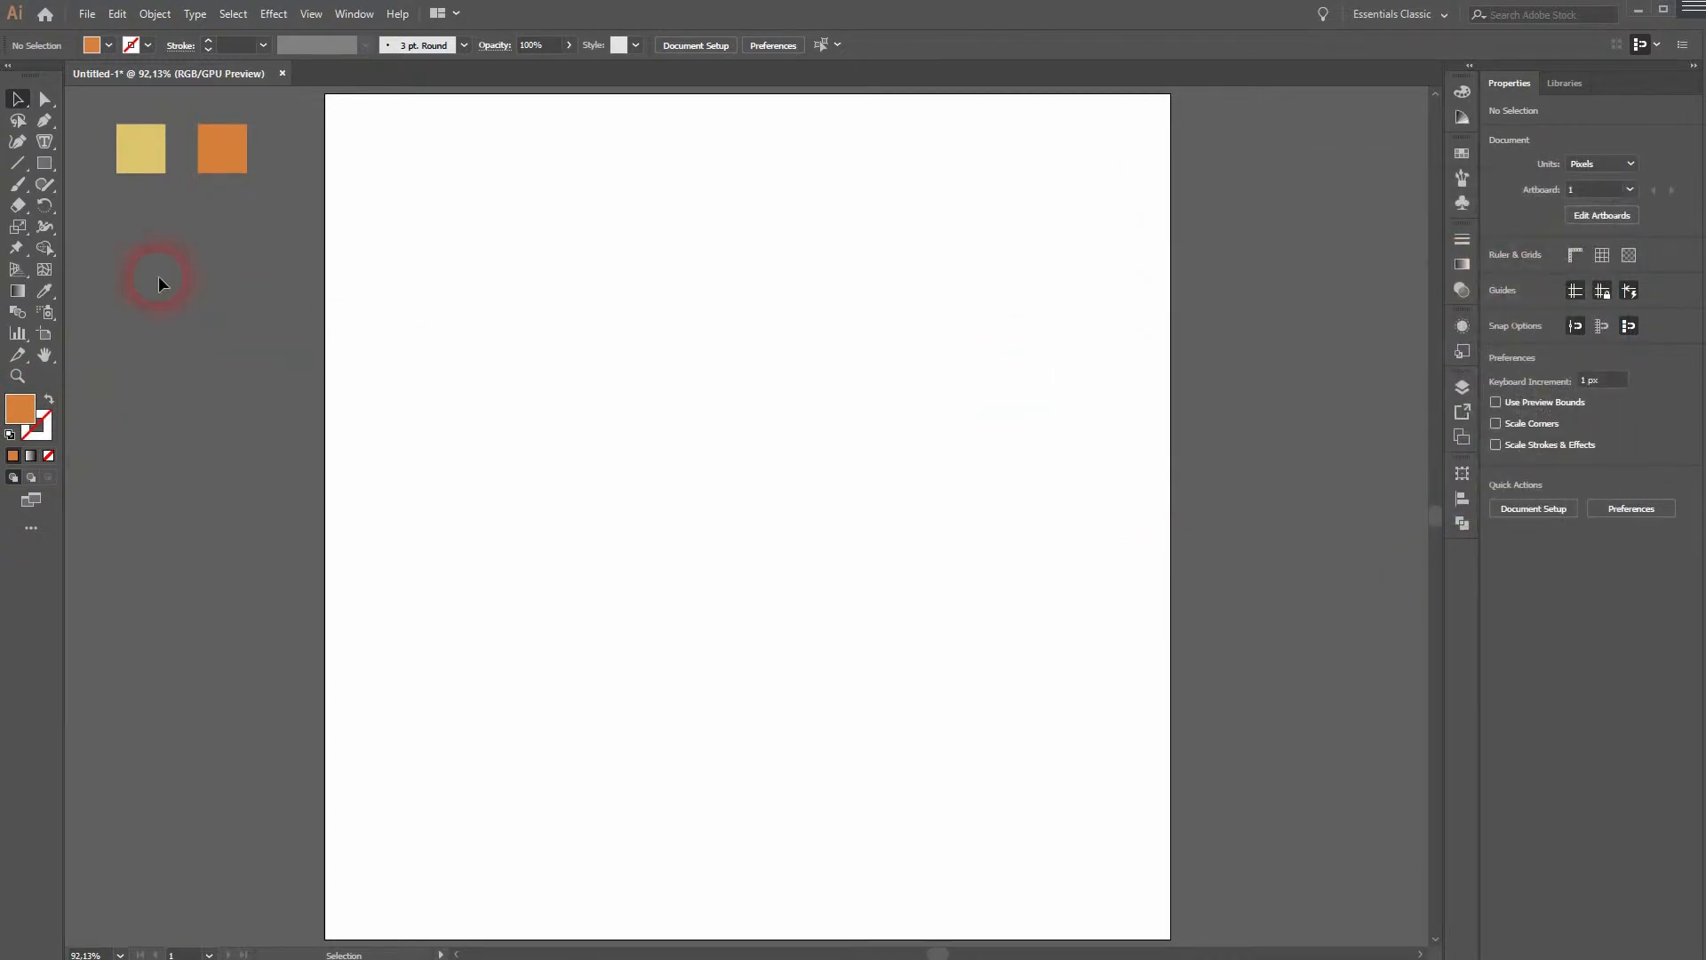
left_click(140, 158)
double_click(22, 417)
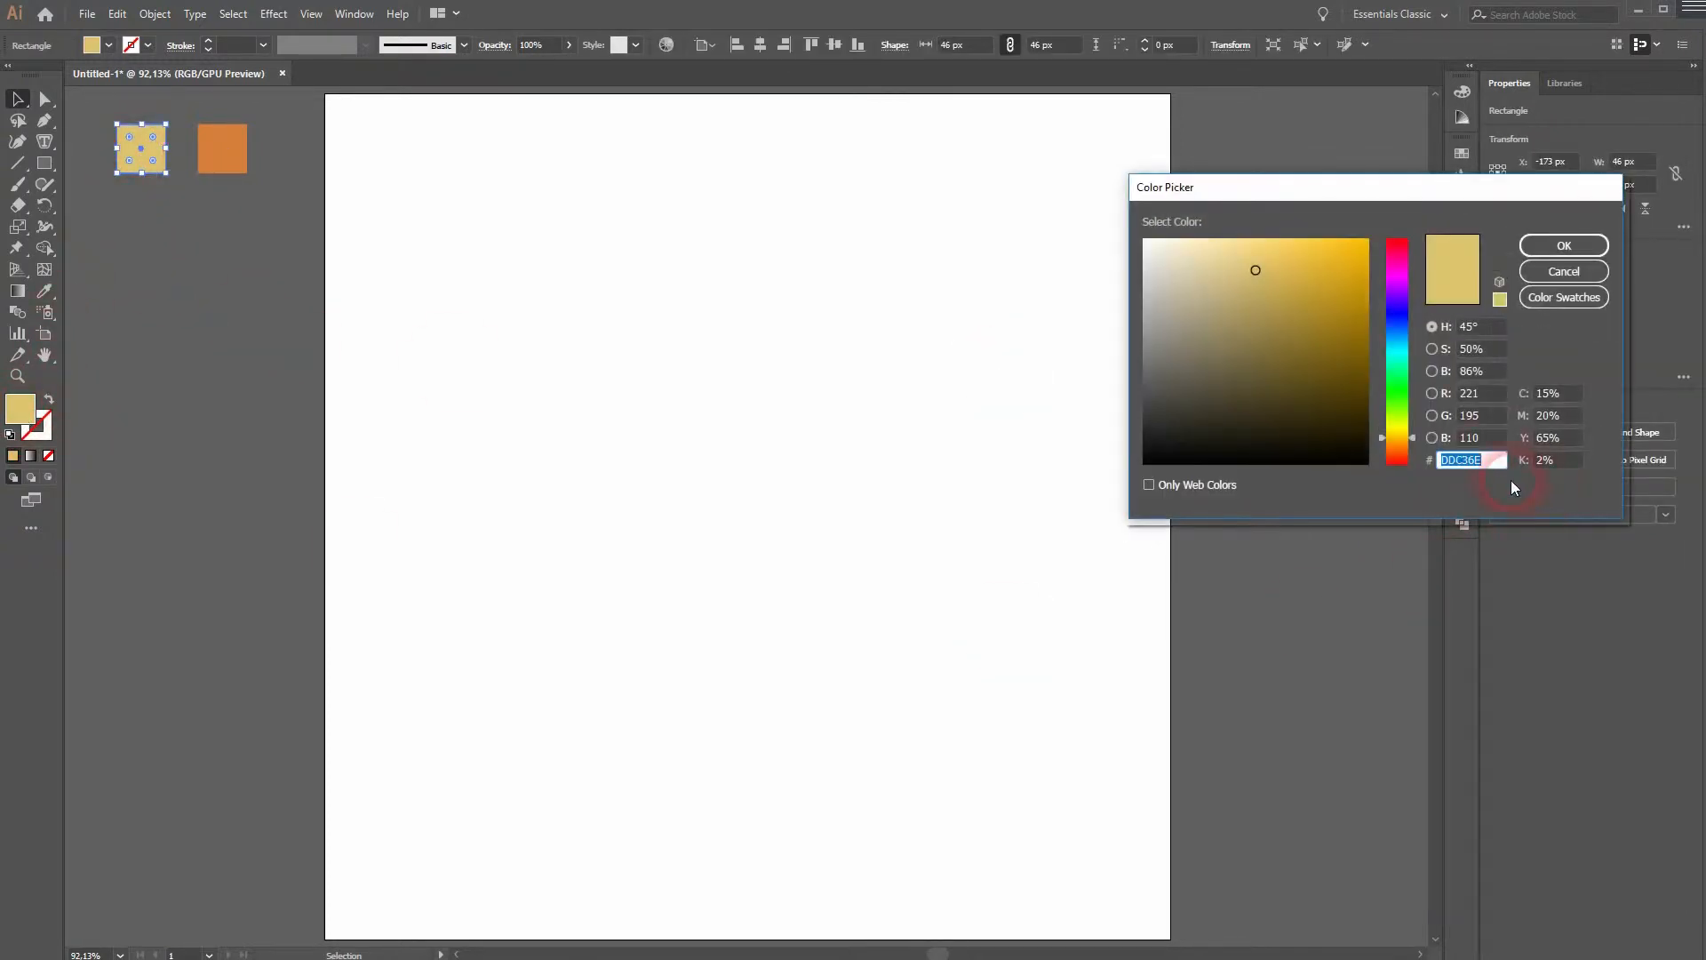
double_click(1495, 468)
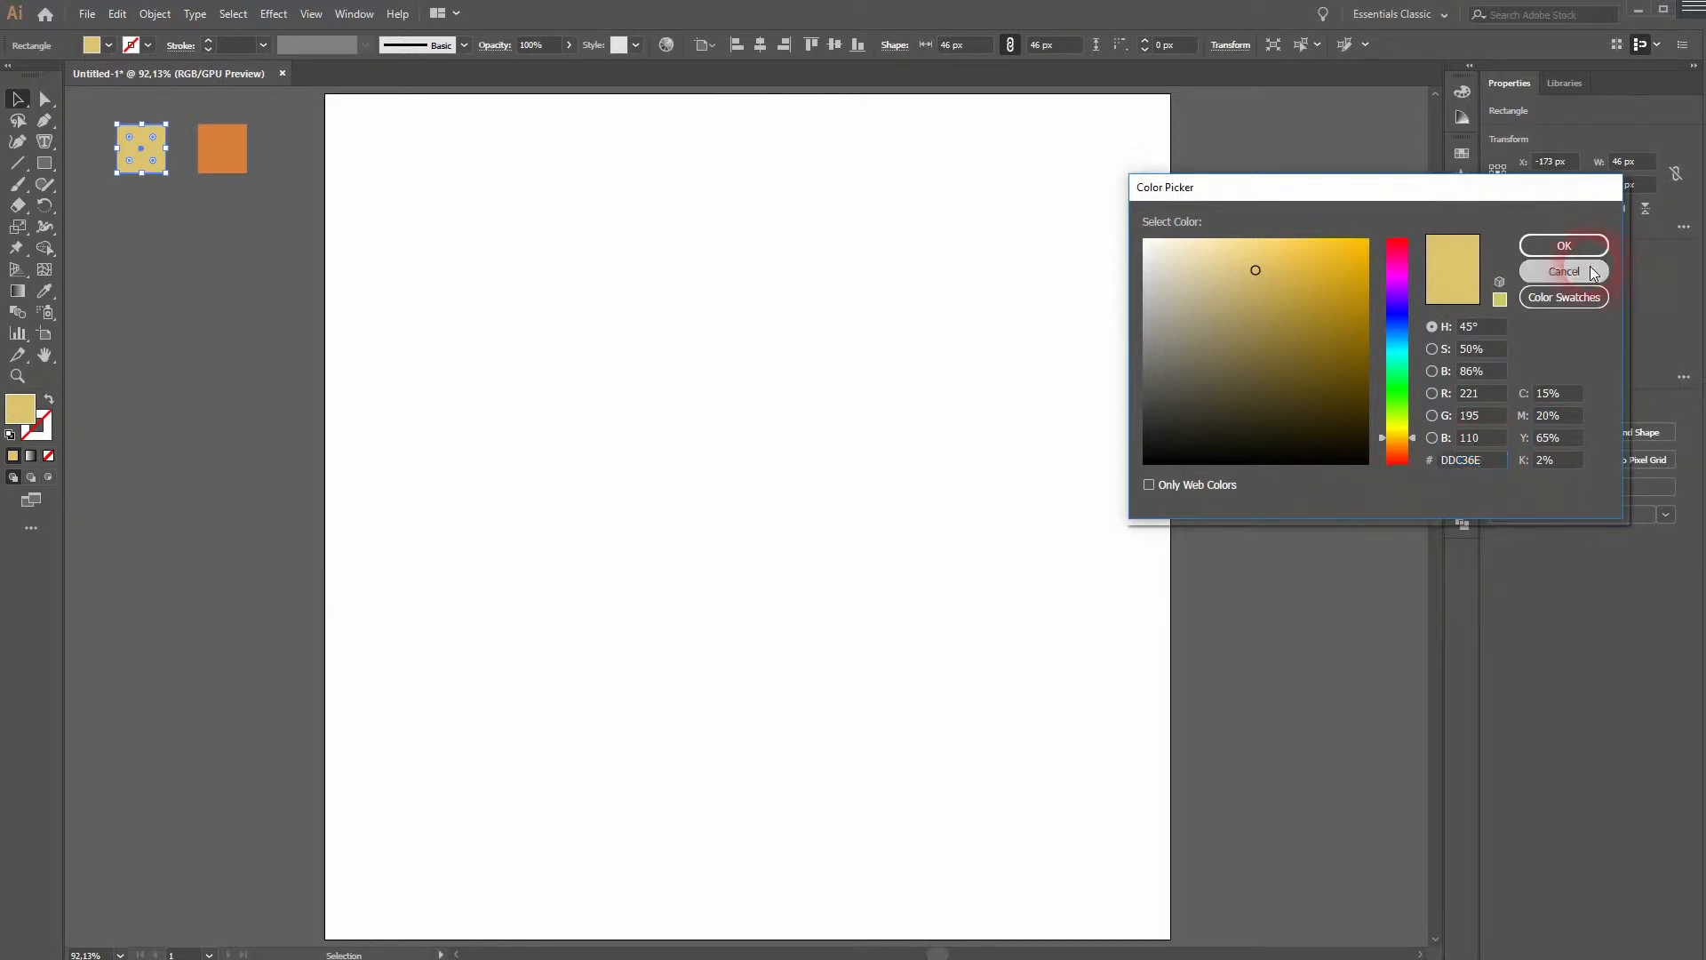
left_click(1564, 246)
left_click(803, 568)
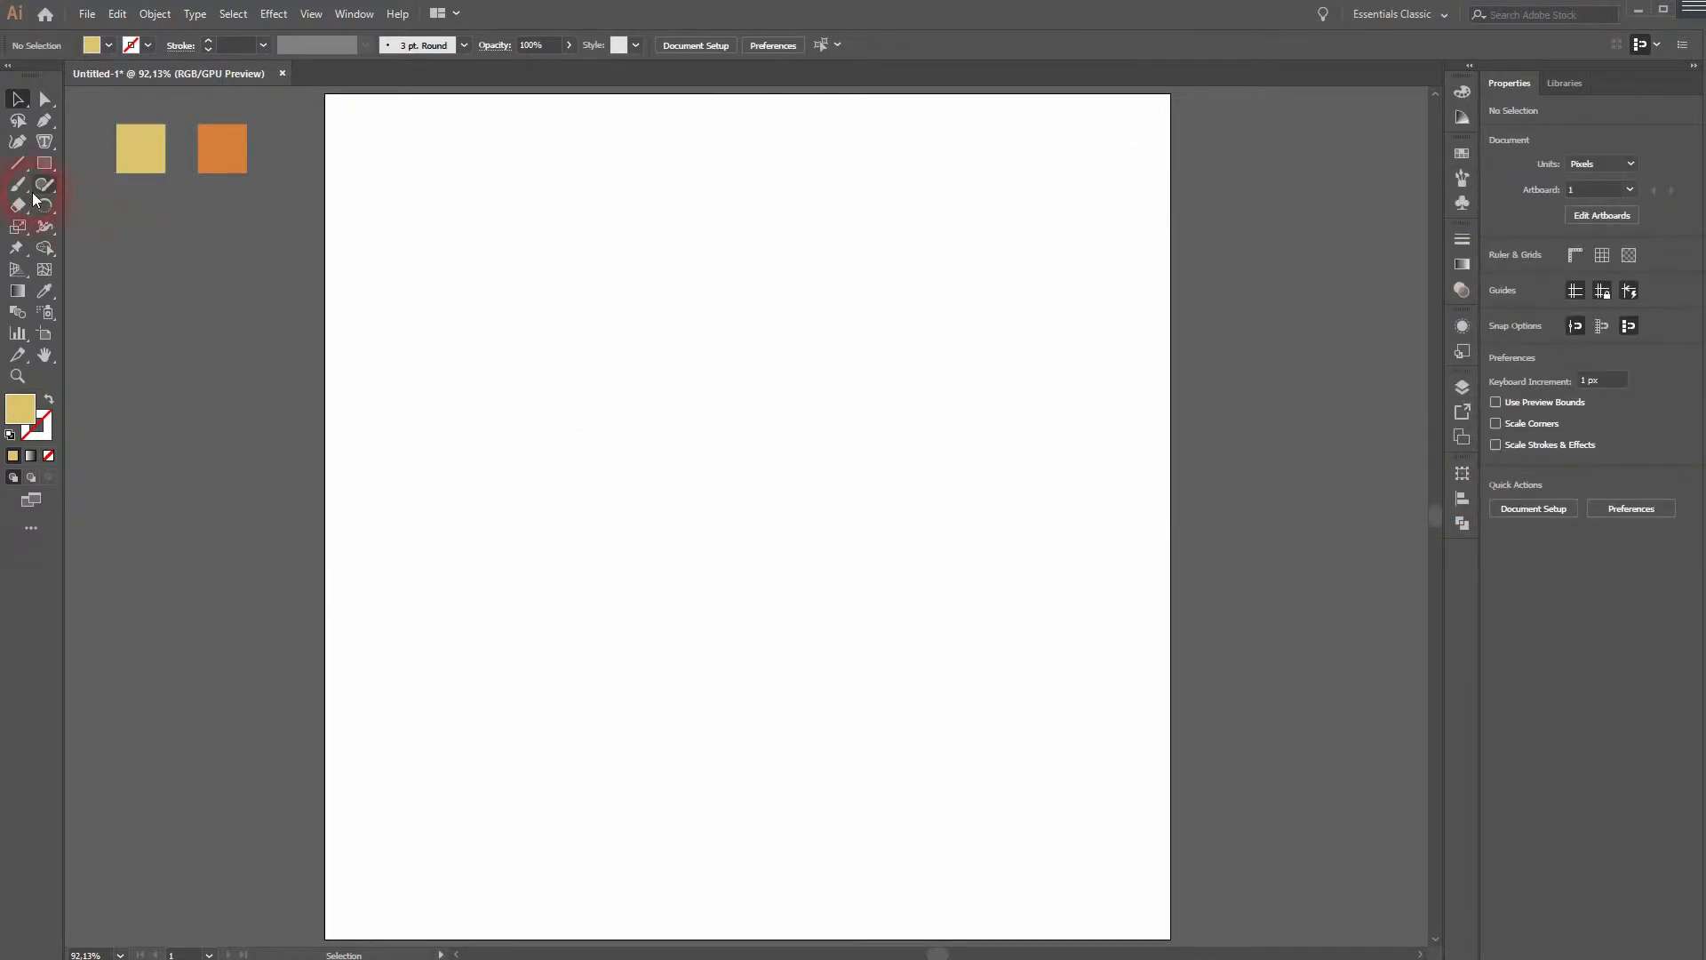
- Draw a triangle with the Polygon tool on the artboard, about 183 px wide and 158 px high
left_click(55, 168)
left_click(119, 242)
mouse_move(590, 405)
left_mouse_down()
mouse_move(670, 453)
mouse_move(675, 507)
mouse_move(655, 461)
mouse_move(781, 491)
mouse_move(743, 472)
mouse_move(713, 633)
mouse_move(727, 671)
mouse_move(749, 652)
left_mouse_up()
key("Up")
key("Up")
key("Down")
key("Down")
key("v")
left_click(775, 789)
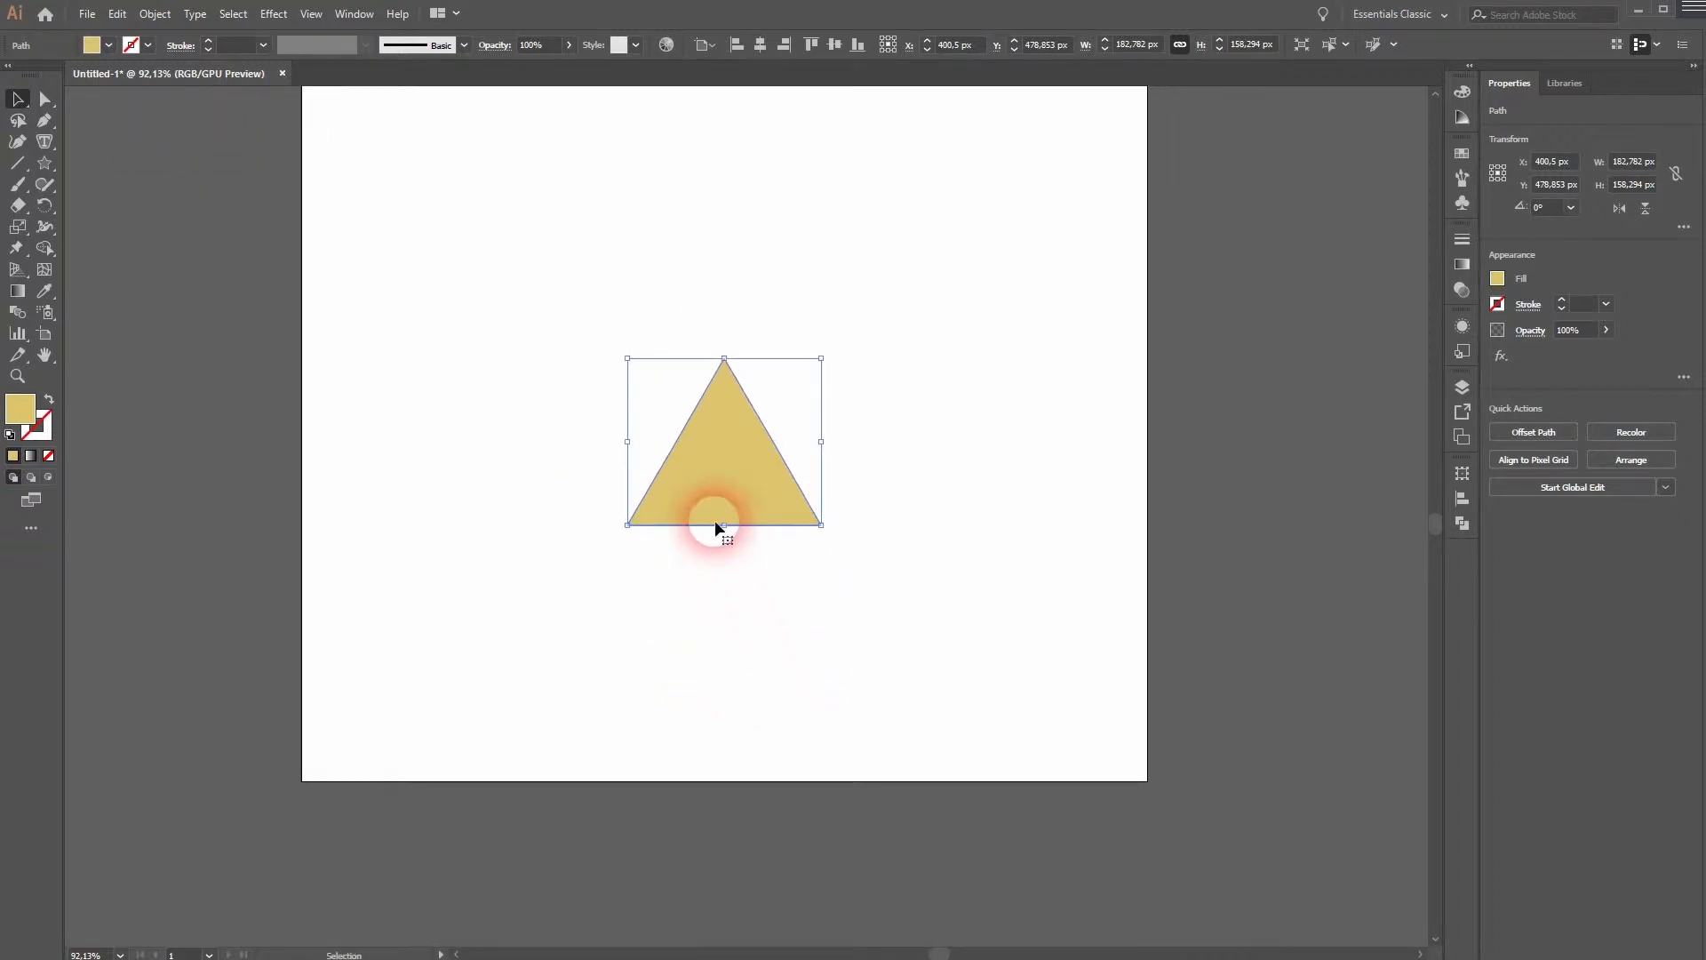
- Stretch the triangle into a tall narrow spike about 119 px wide and 441 px high, reaching the artboard's bottom edge
left_click_drag(717, 525, 730, 734)
left_click_drag(822, 546, 788, 552)
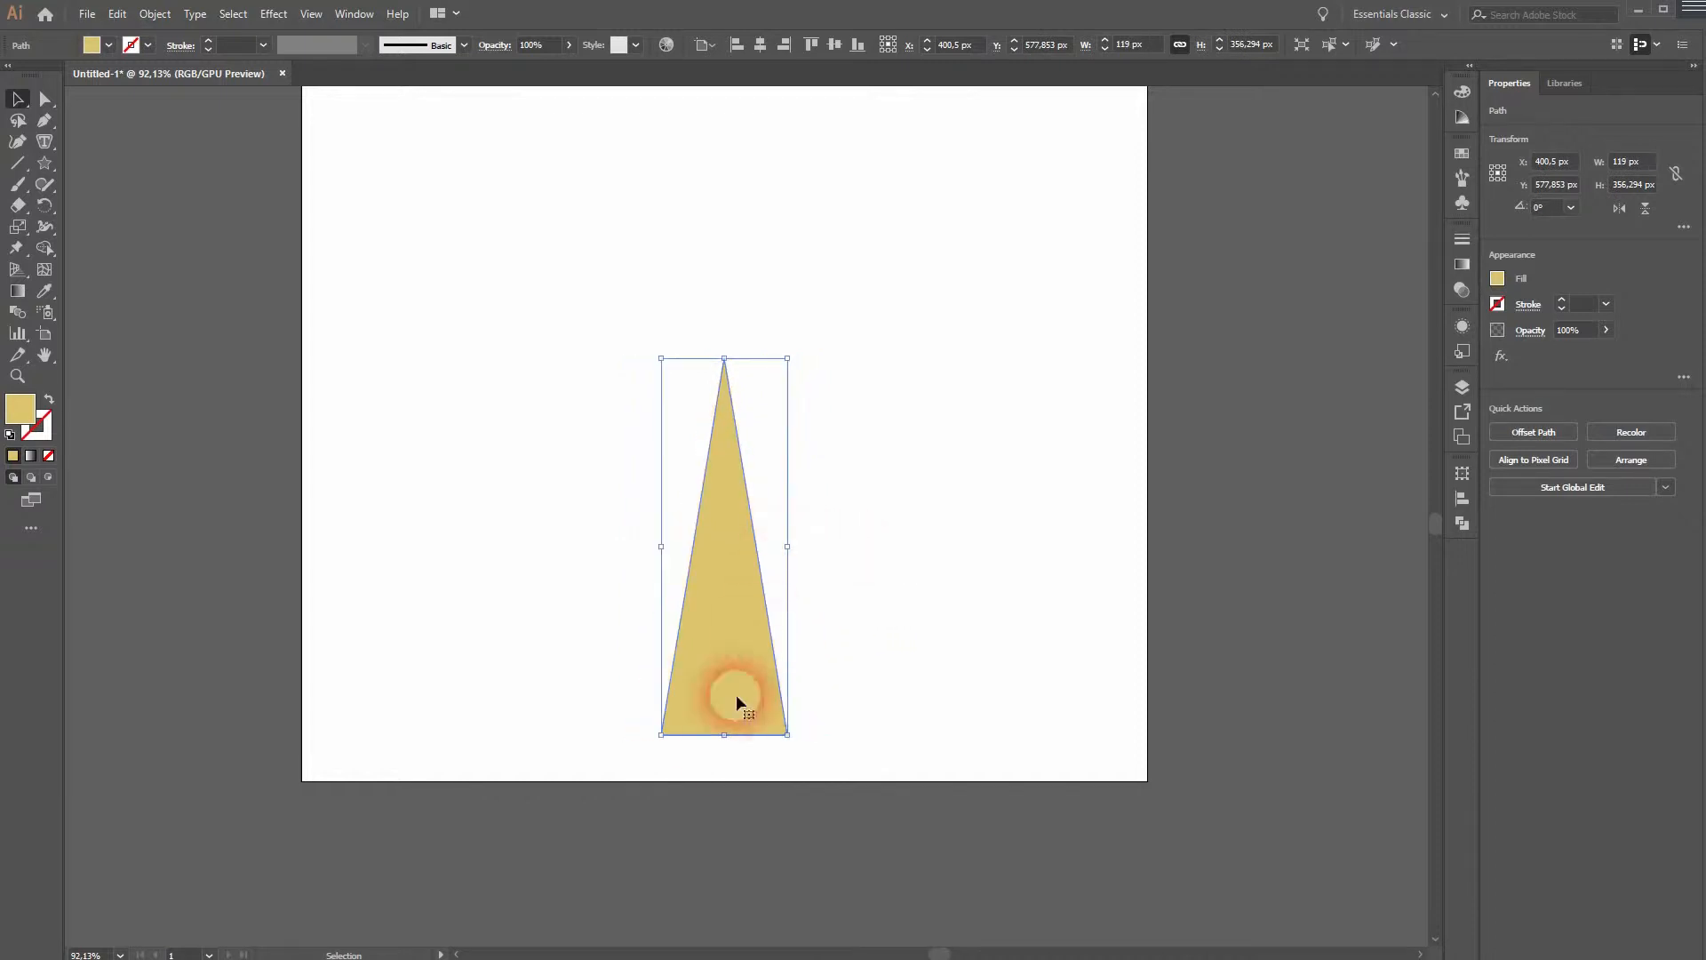
left_click_drag(724, 735, 727, 824)
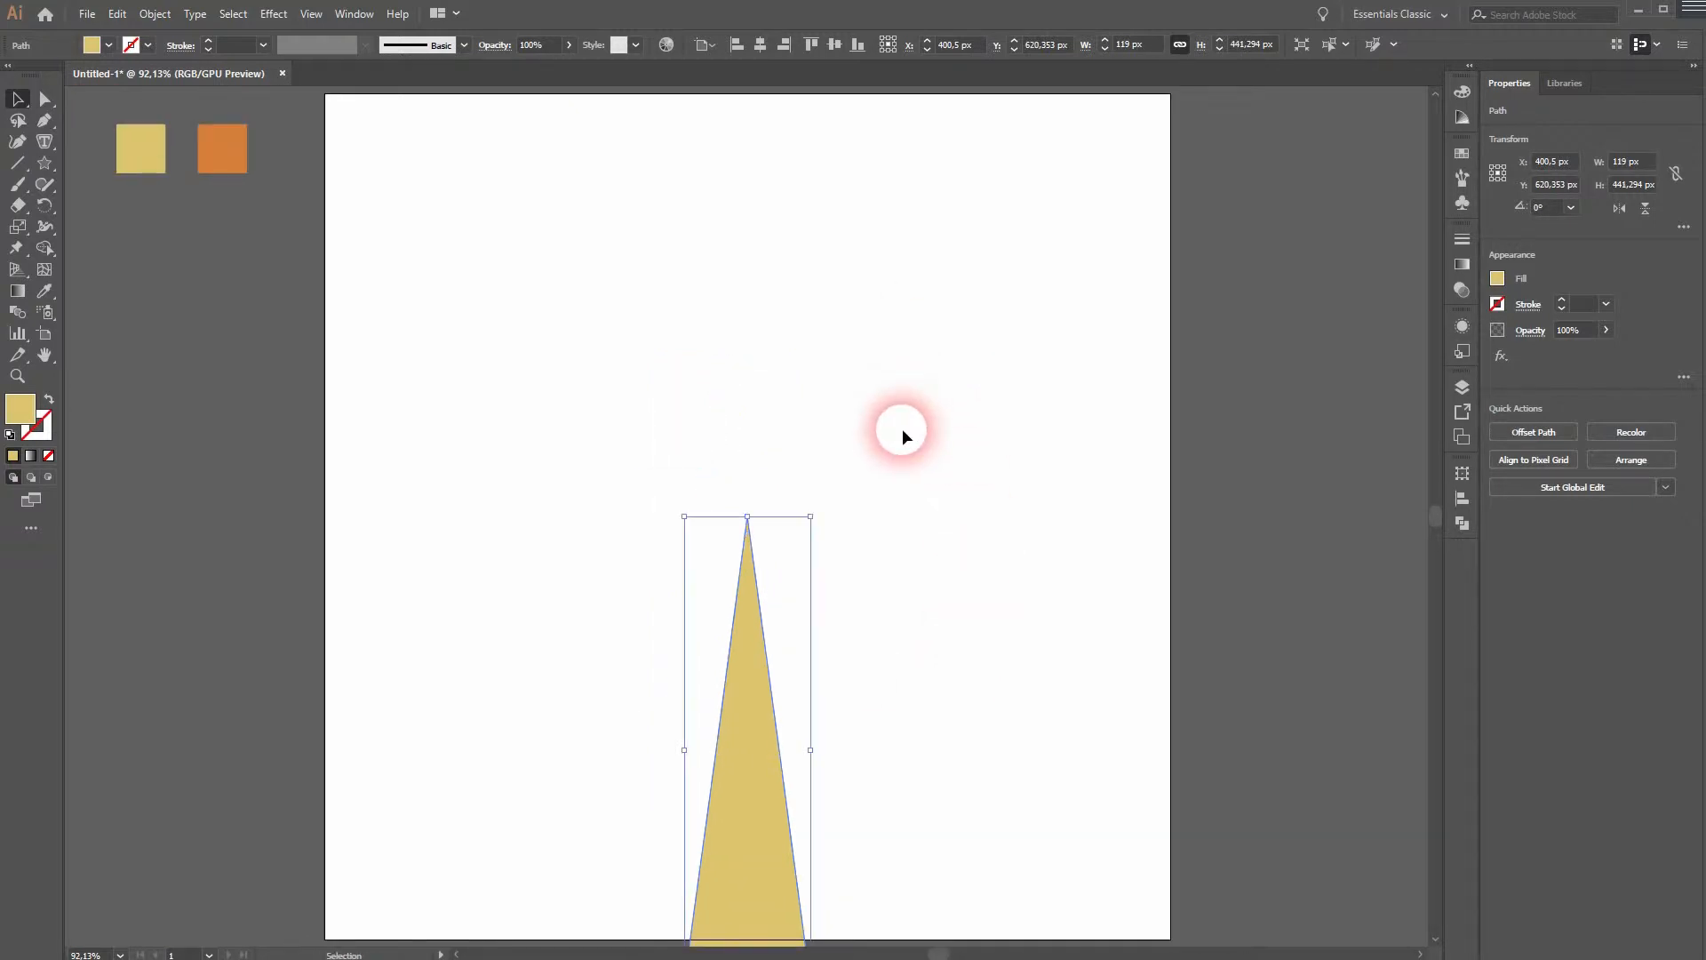
- Apply a Transform effect to the spike with preview on and 5 copies
scroll(903, 428, "down", 1)
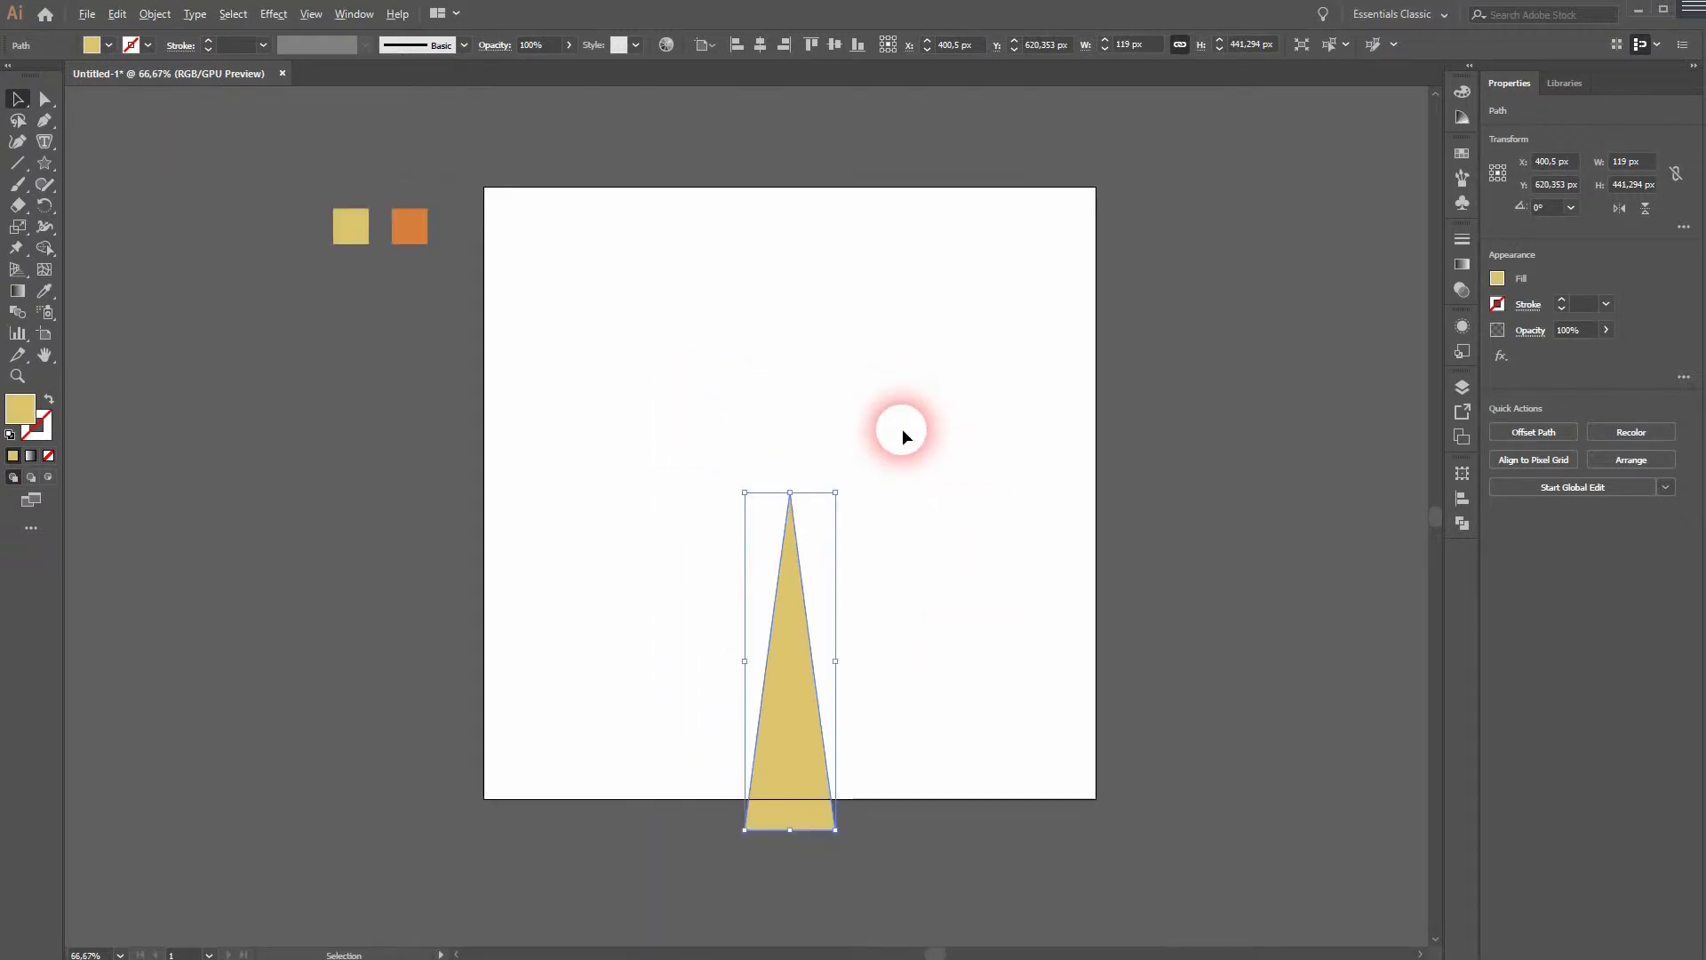
left_click(272, 15)
left_click(388, 158)
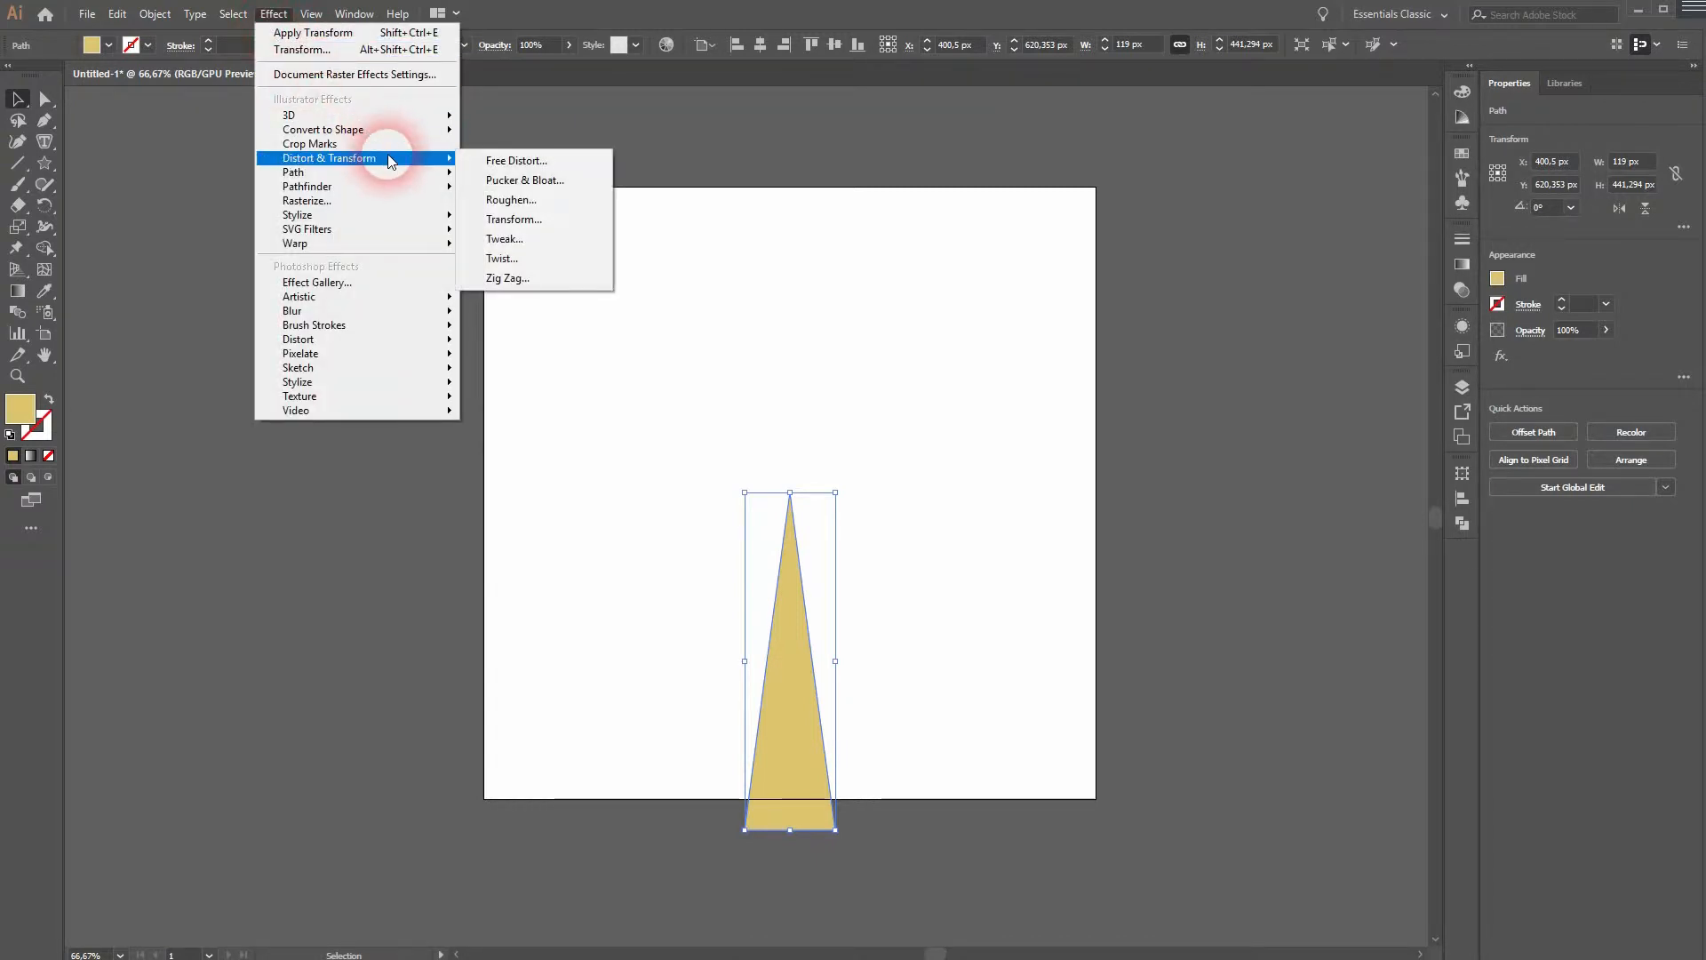
left_click(538, 220)
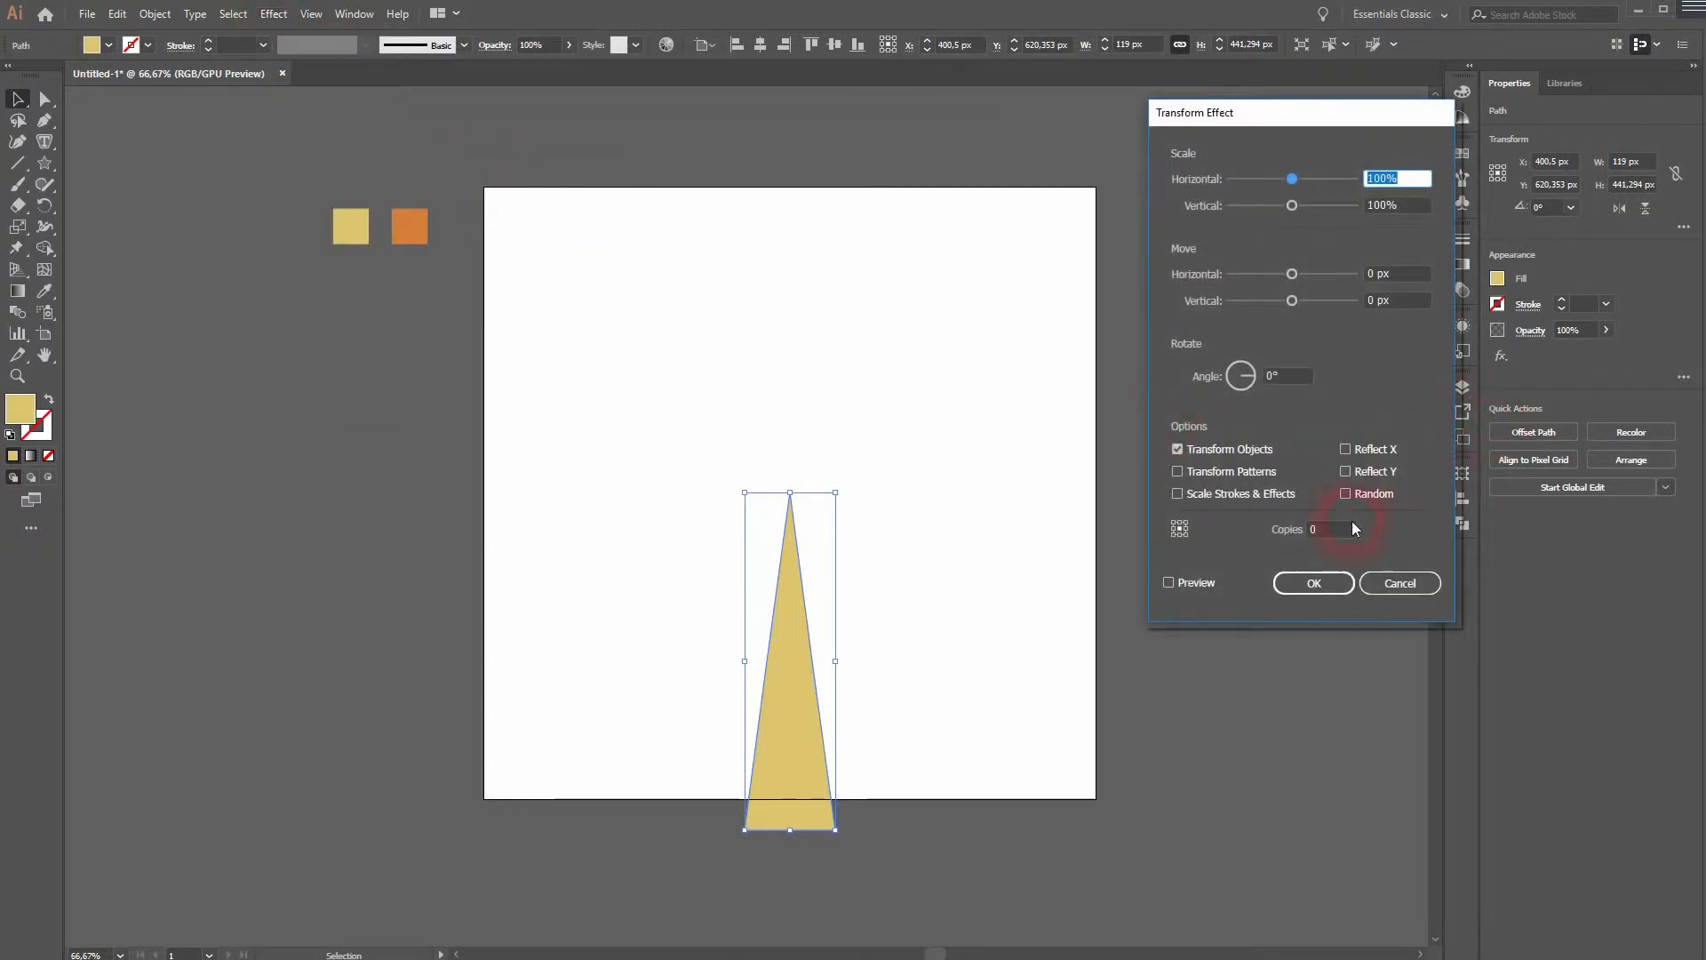
left_click(1169, 583)
left_click(1330, 529)
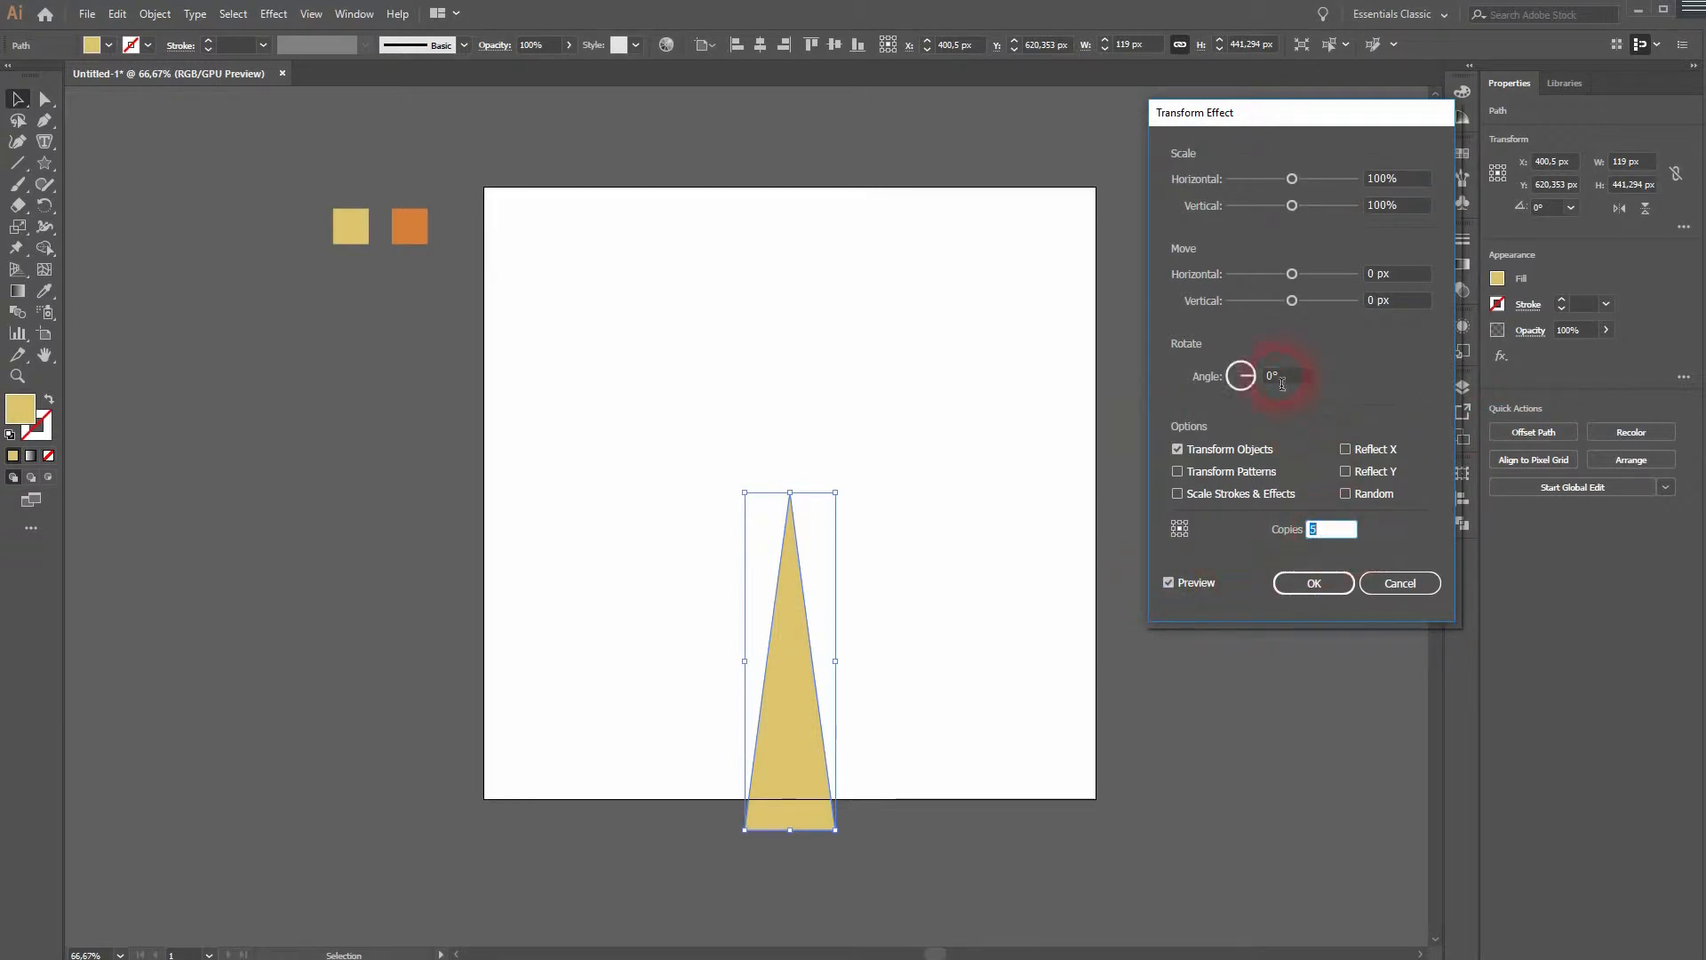
- Set the Transform rotation angle to 12° and the reference point to the top centre
left_click(1284, 386)
key("Up")
key("Up")
key("Up")
key("Up")
key("Up")
key("Up")
key("Up")
key("Up")
key("Up")
key("Up")
key("Up")
key("Up")
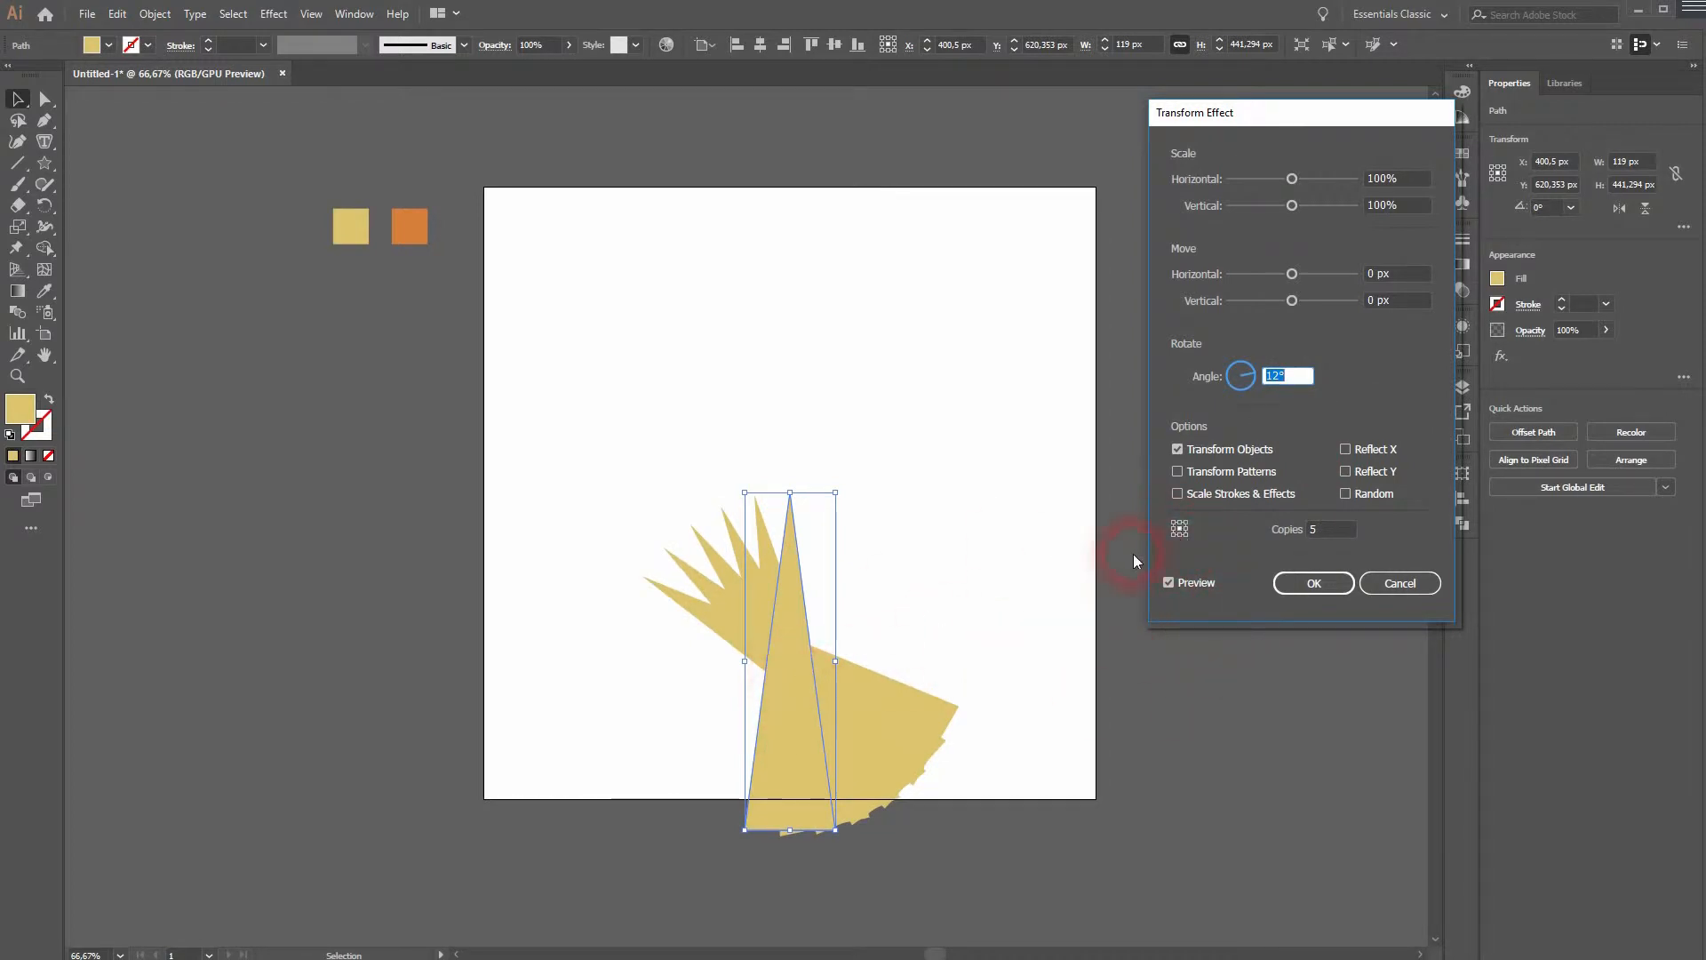
left_click(1180, 525)
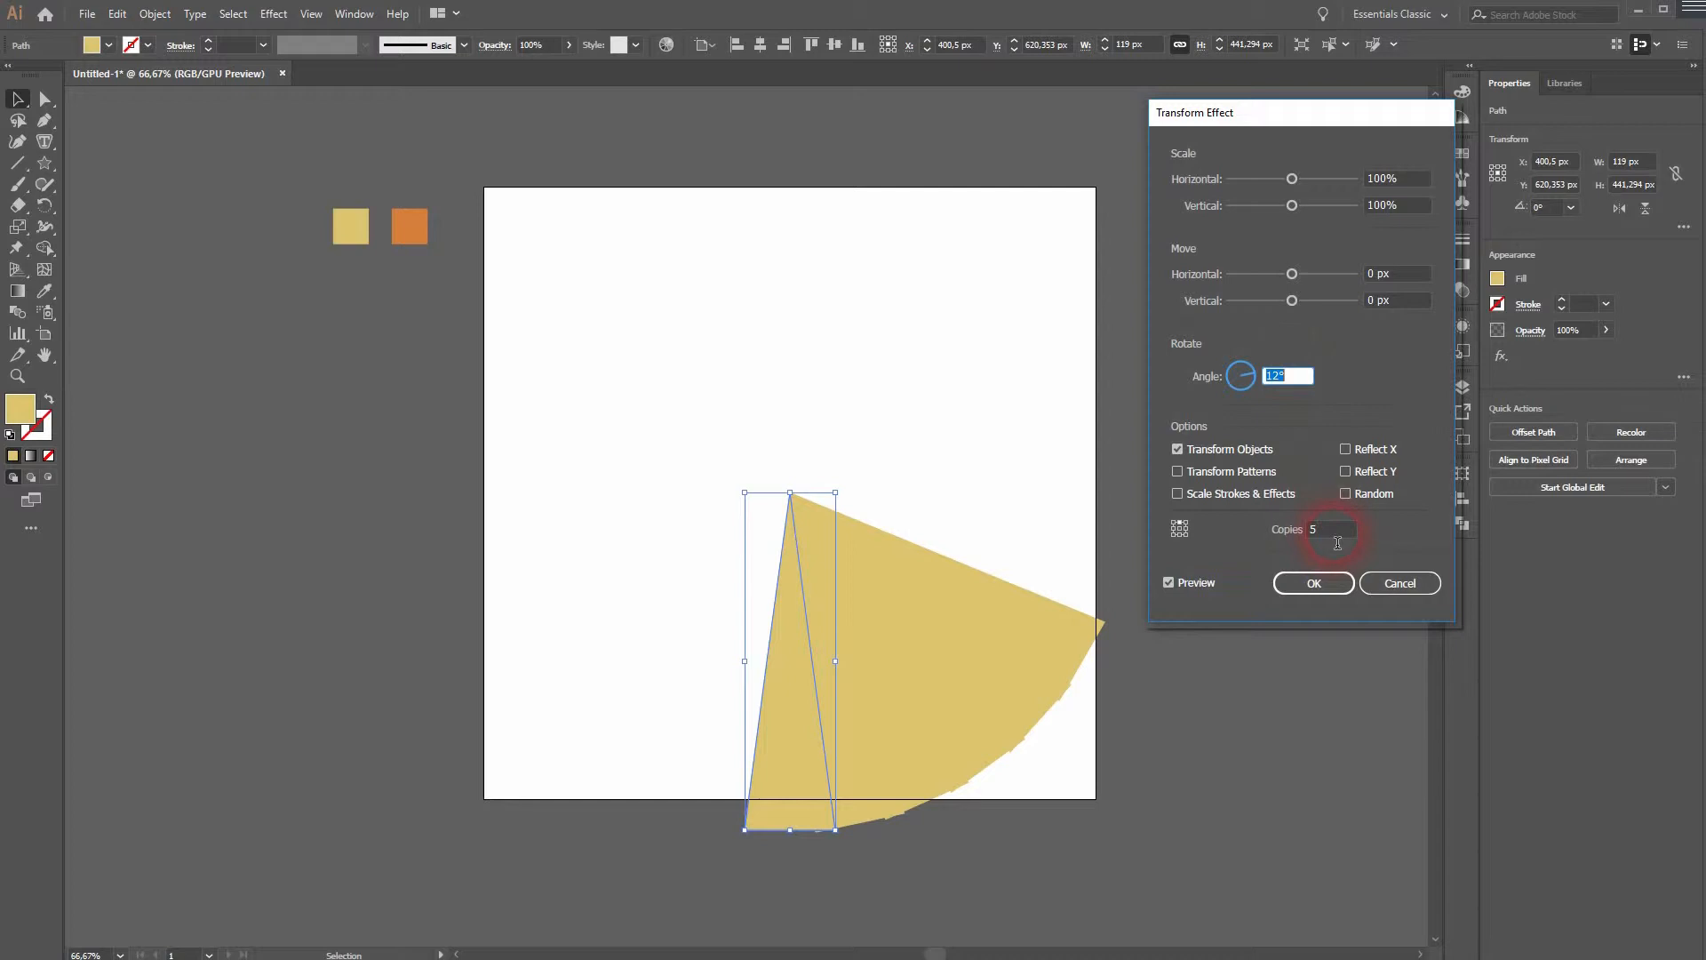
- Set the number of copies to 19
left_click(1337, 538)
key("Up")
key("Up")
key("Up")
key("Up")
key("Up")
key("Up")
key("Up")
key("Up")
key("Up")
key("Up")
key("Up")
key("Up")
key("Up")
key("Up")
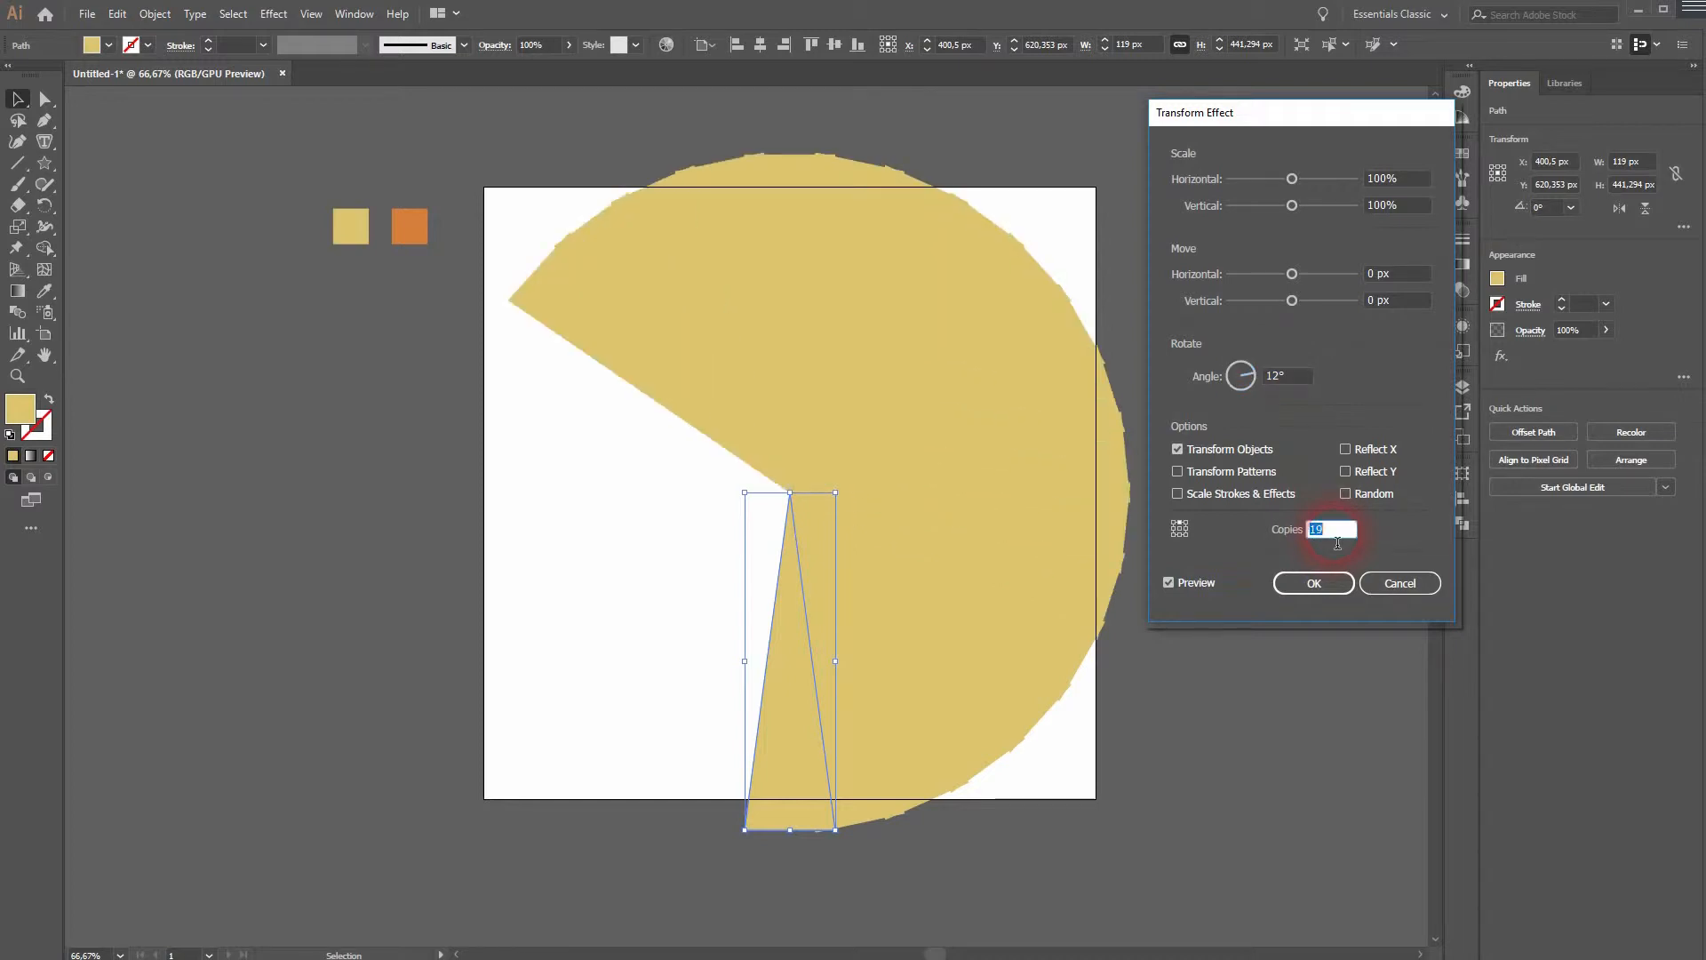
- Set the rotation angle to 18° and confirm the Transform effect
left_click(1290, 385)
key("Up")
key("Up")
key("Up")
key("Up")
key("Up")
key("Up")
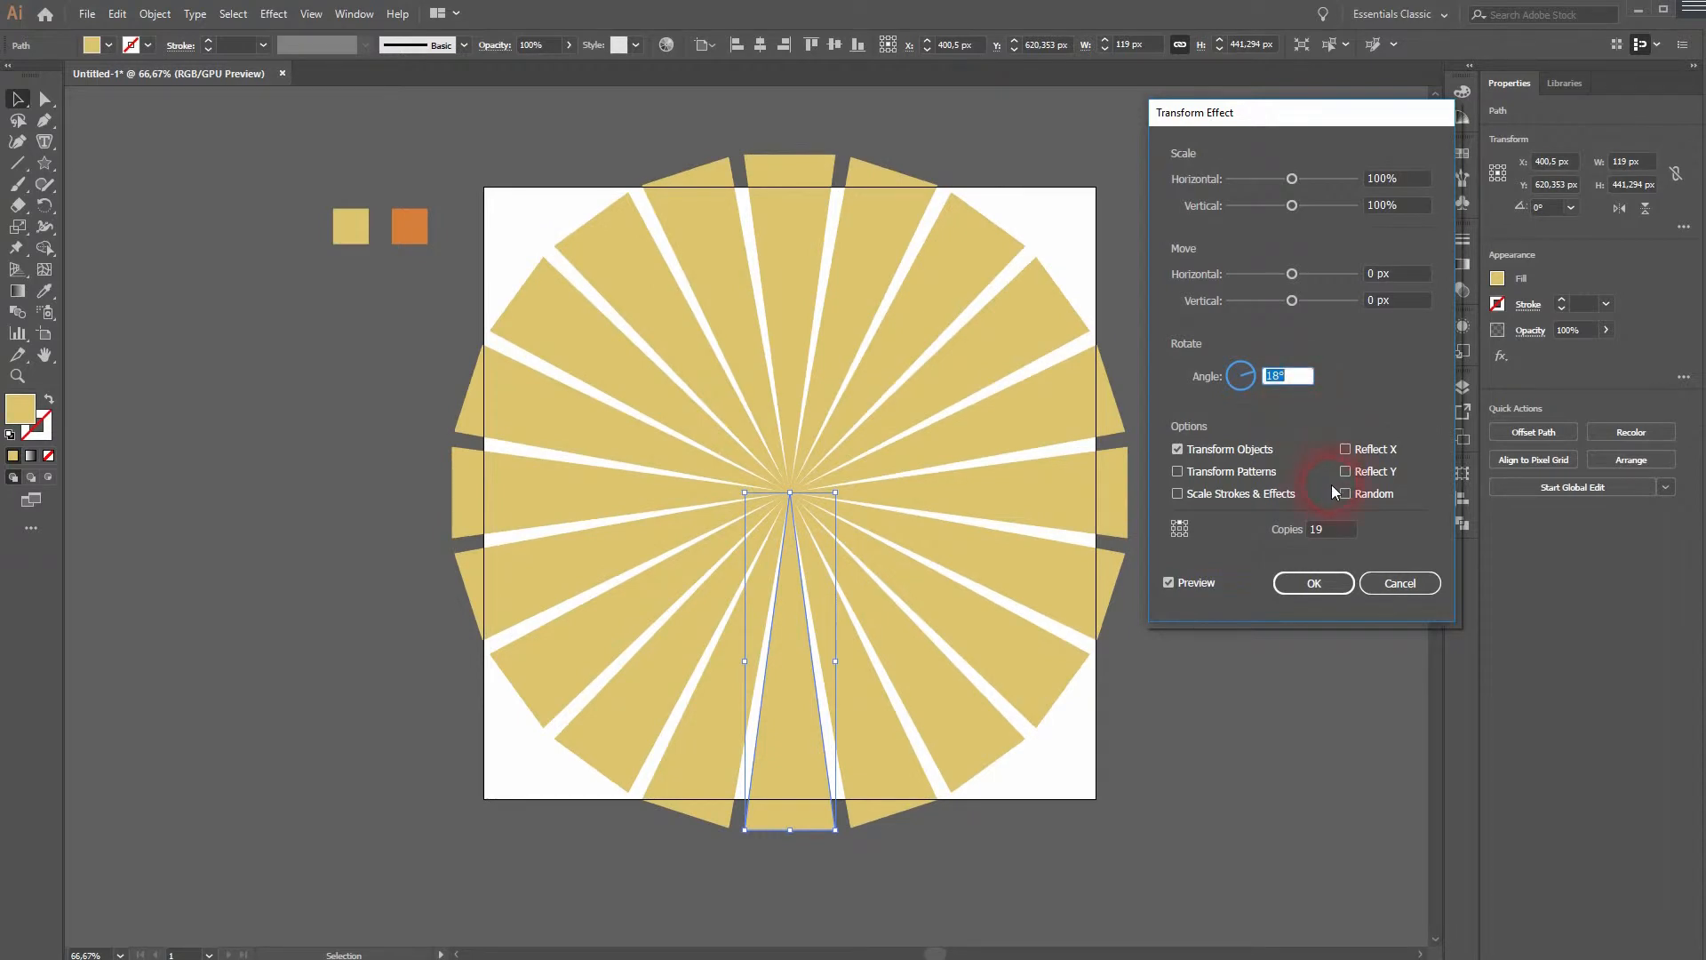
left_click(1336, 536)
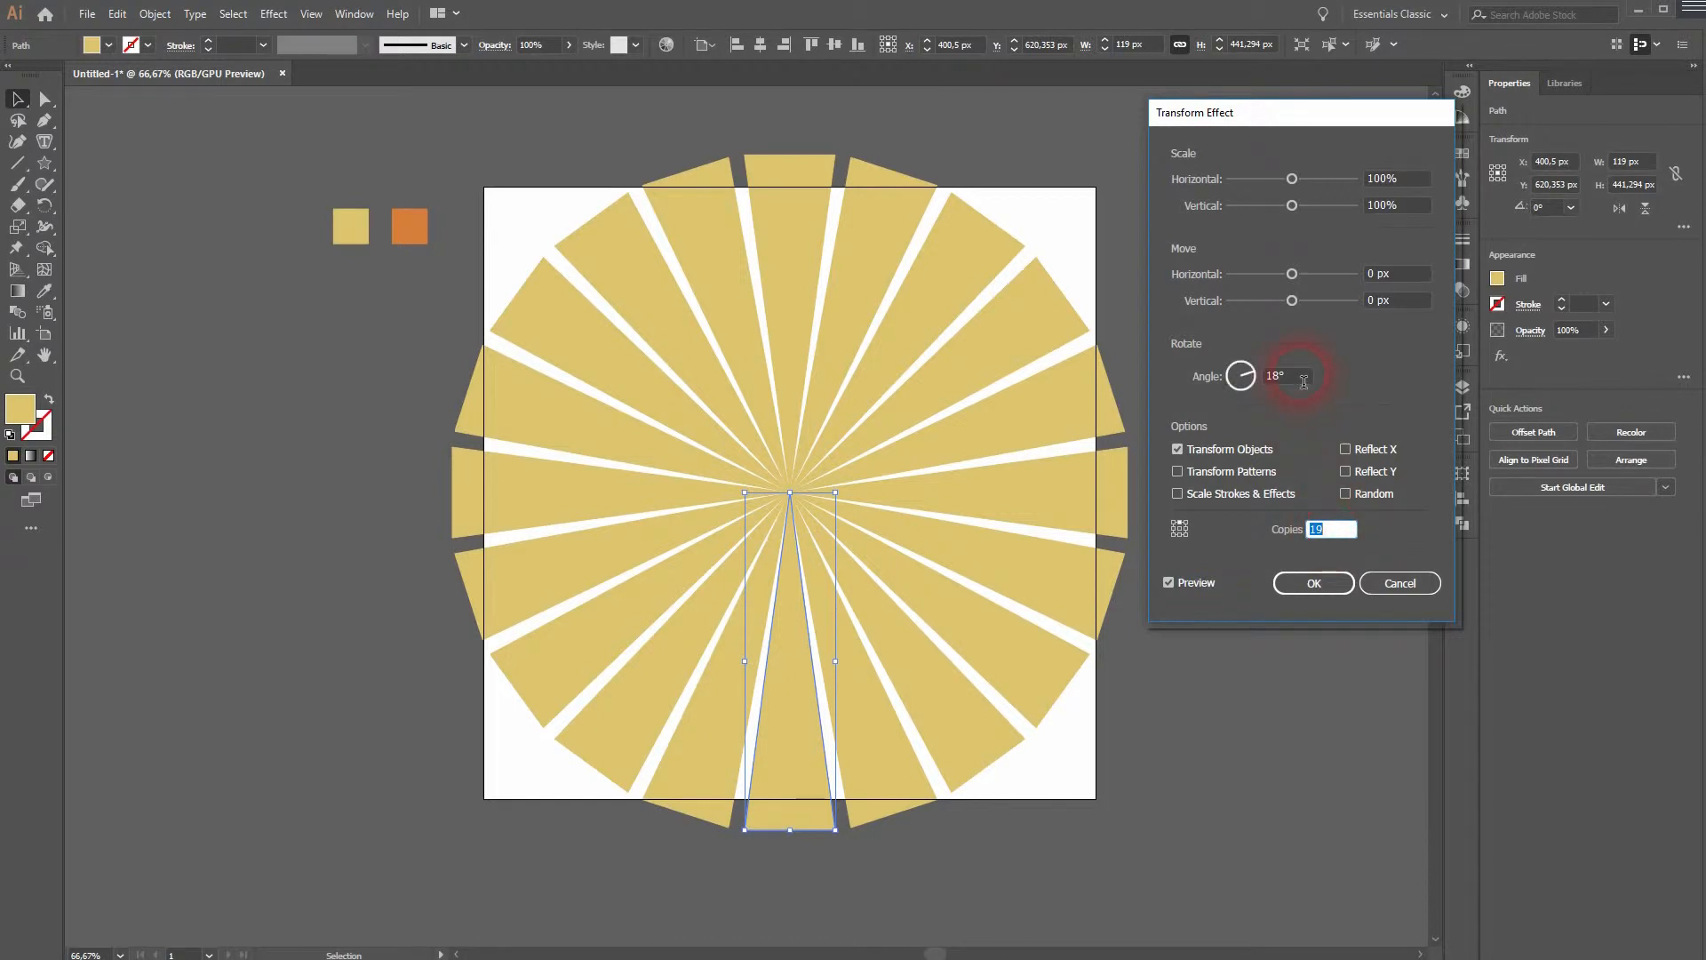
left_click(1328, 583)
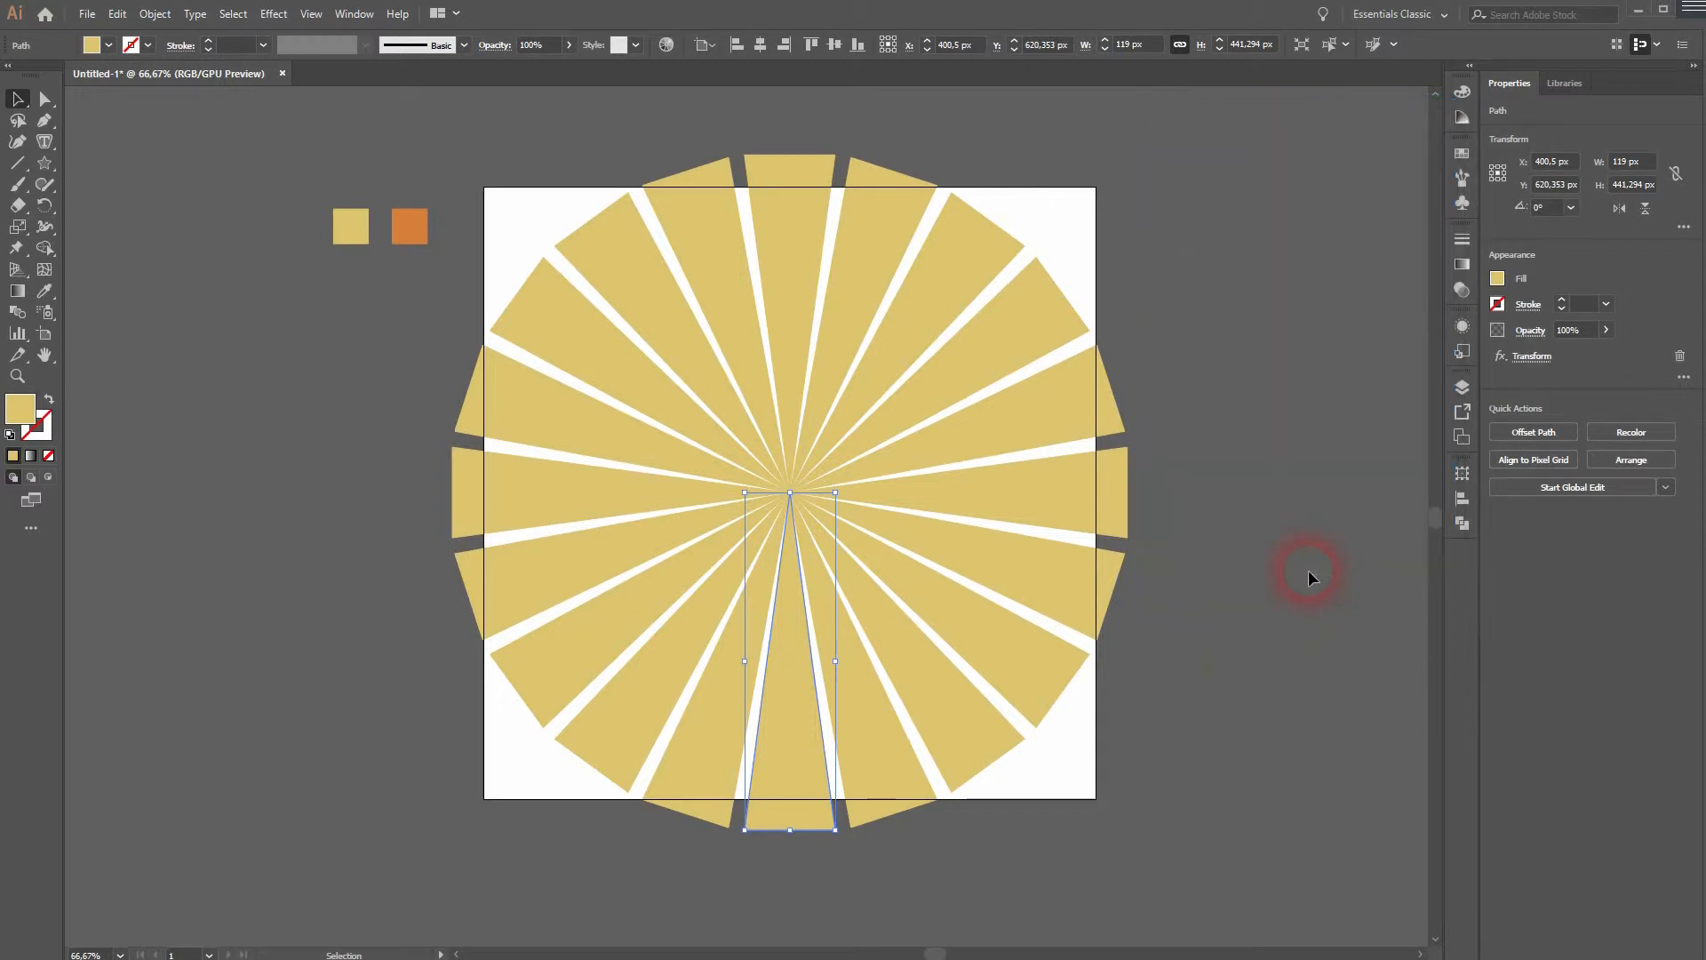
- Open the Appearance panel and narrow the spike to about 59 px wide
left_click(353, 13)
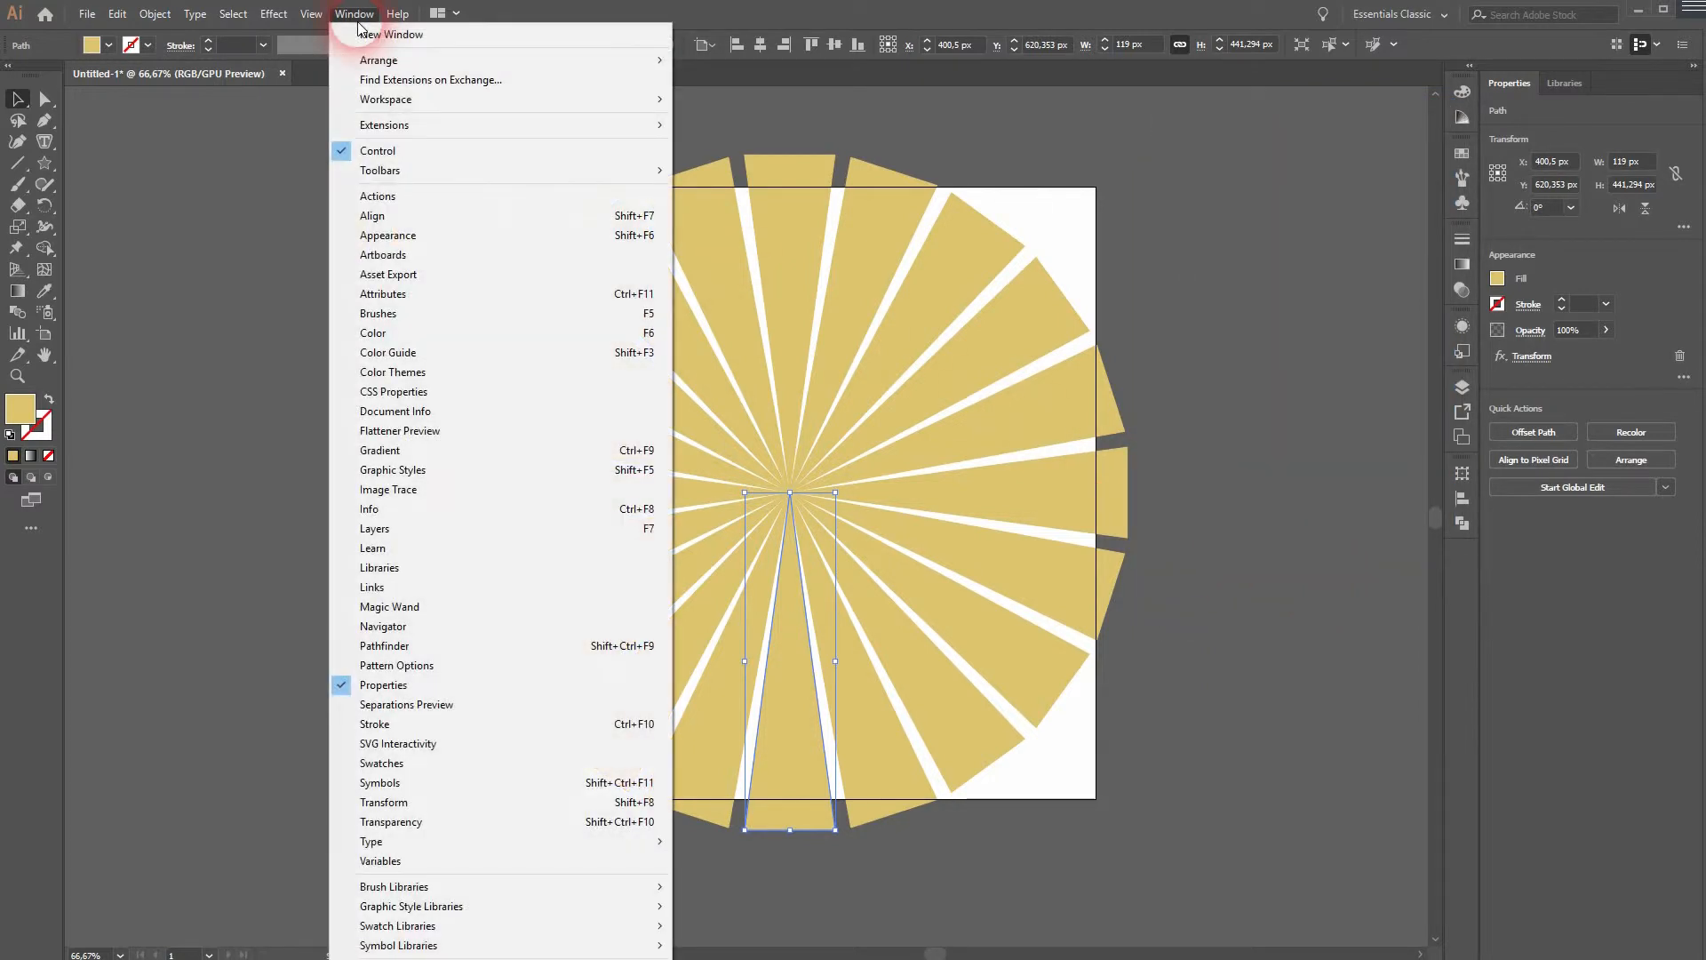
left_click(494, 235)
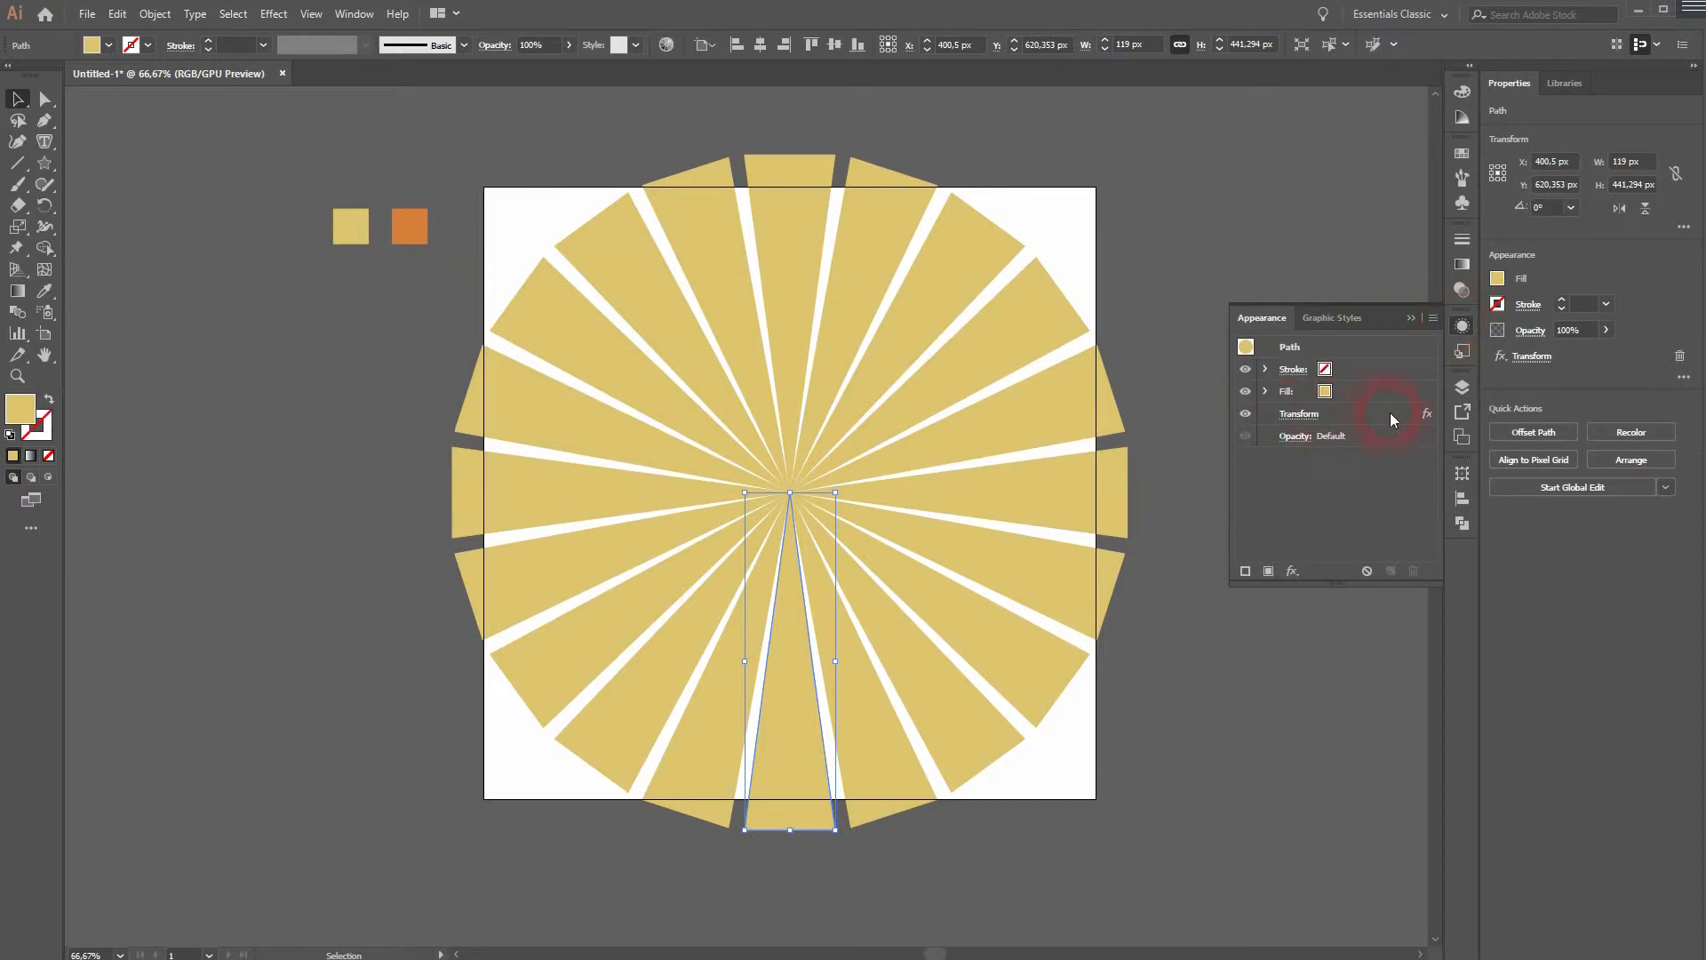
left_click(1299, 414)
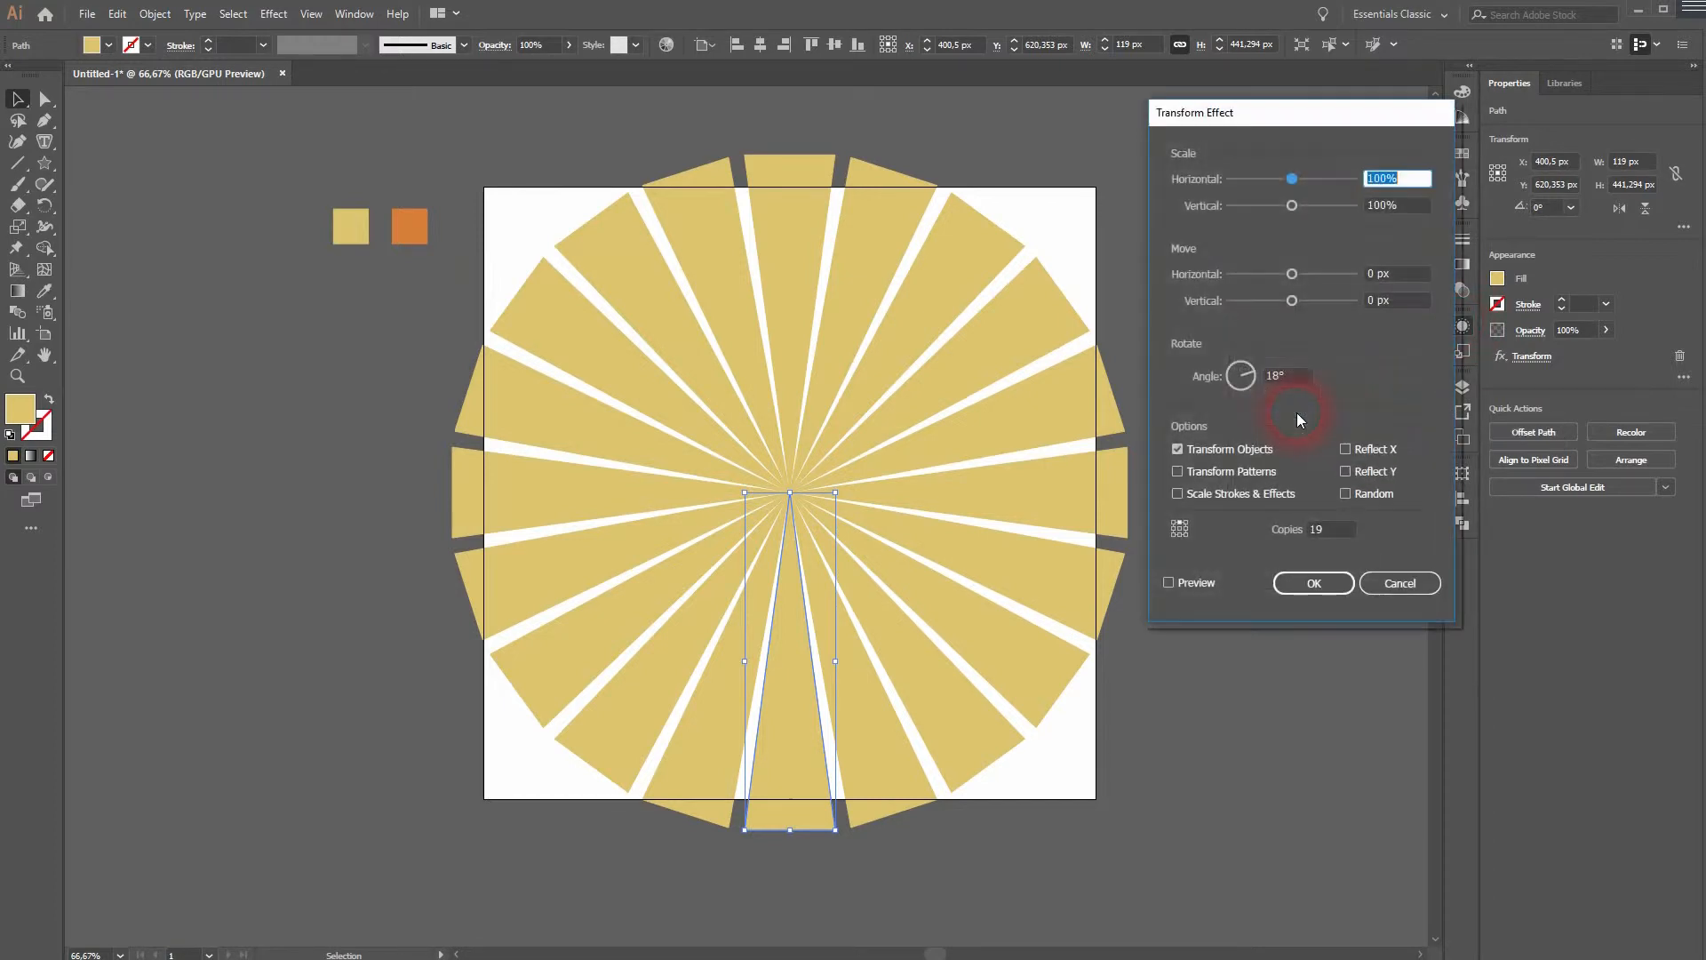
left_click(1400, 583)
left_click_drag(836, 661, 812, 671)
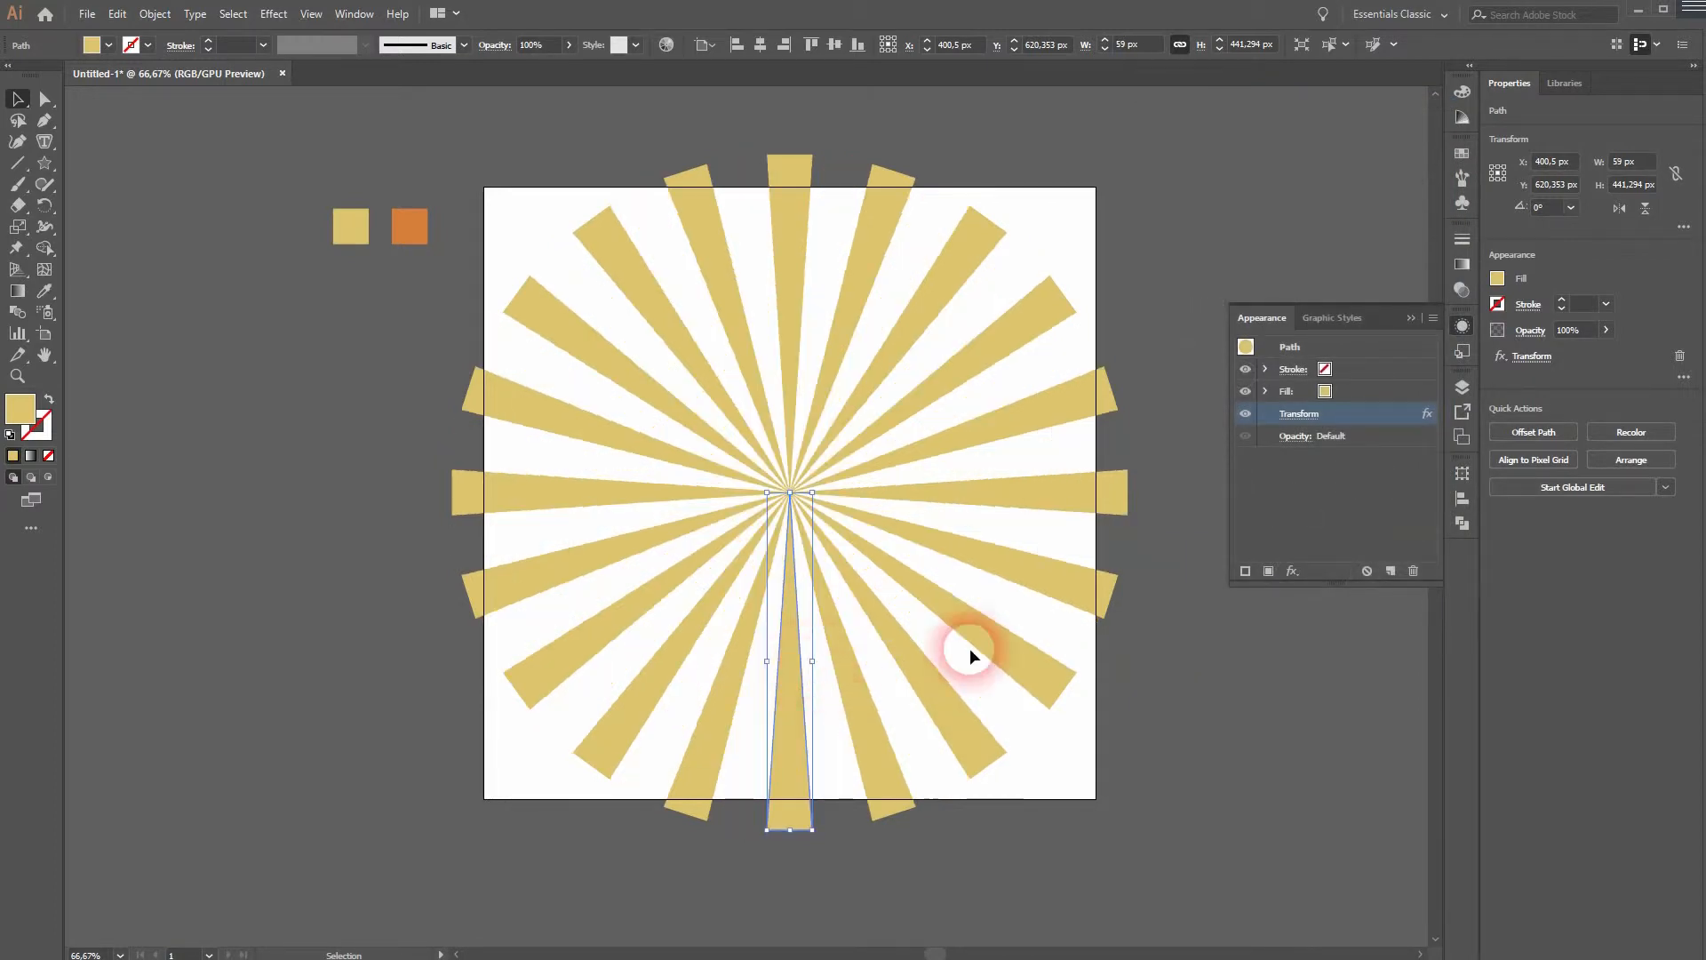
- Reopen the spike's Transform effect and reduce the rotation angle to 10° with preview on
left_click(1310, 417)
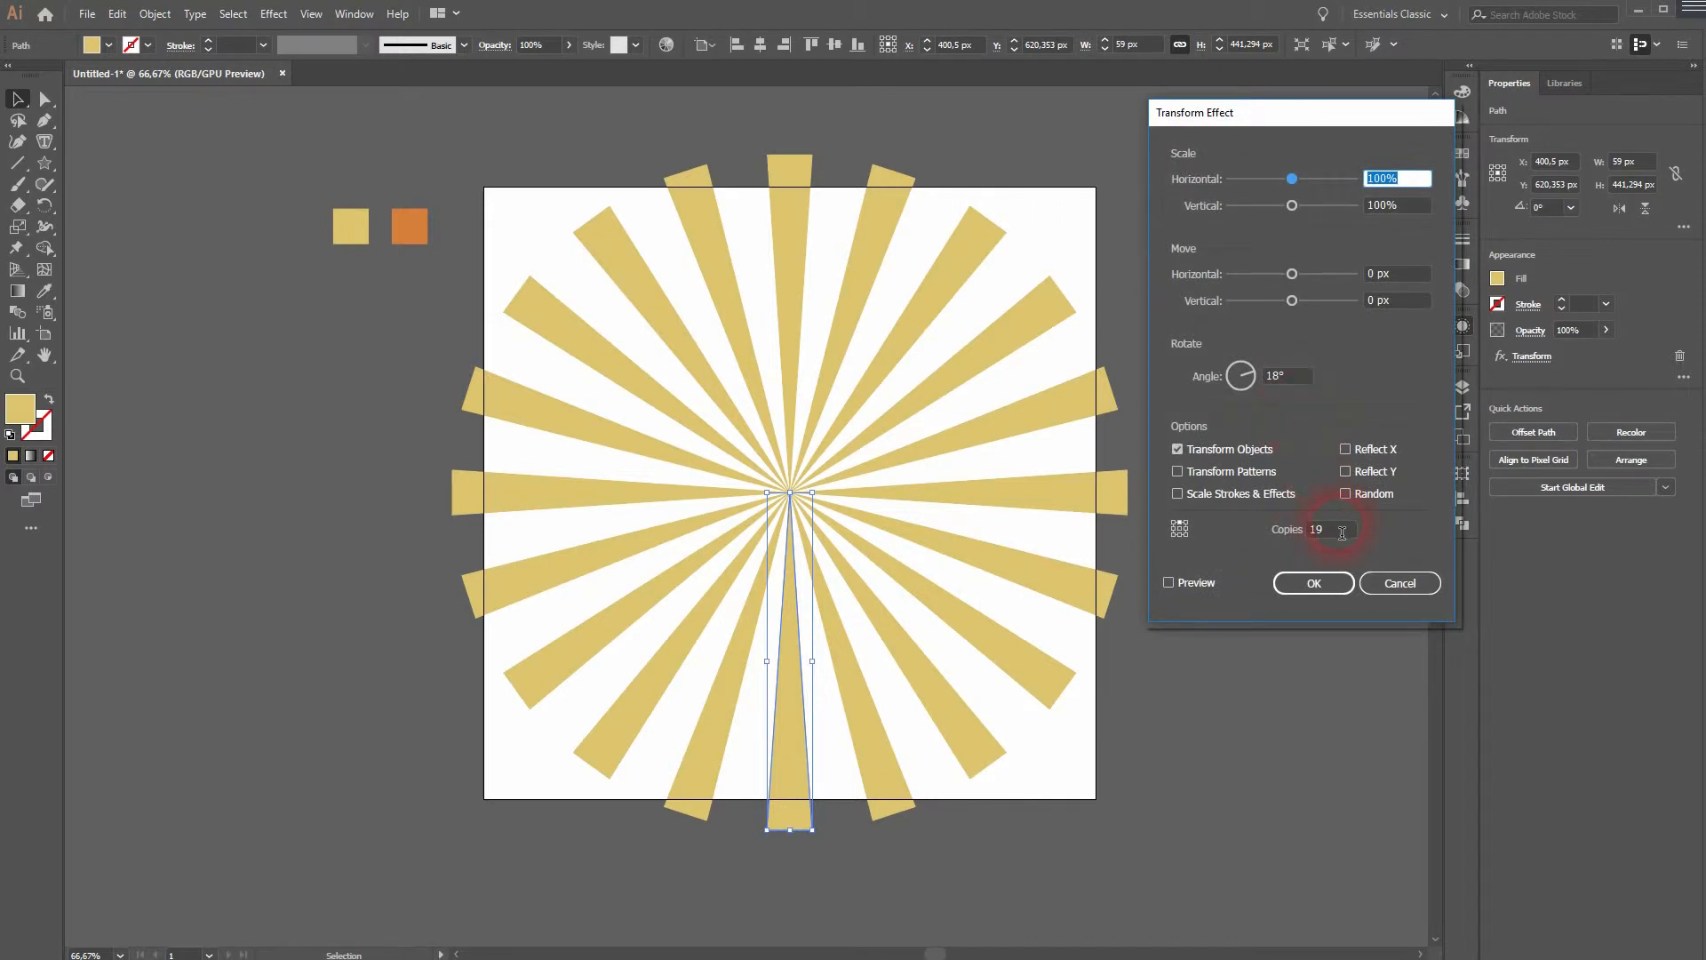
left_click(1282, 378)
key("Down")
key("Down")
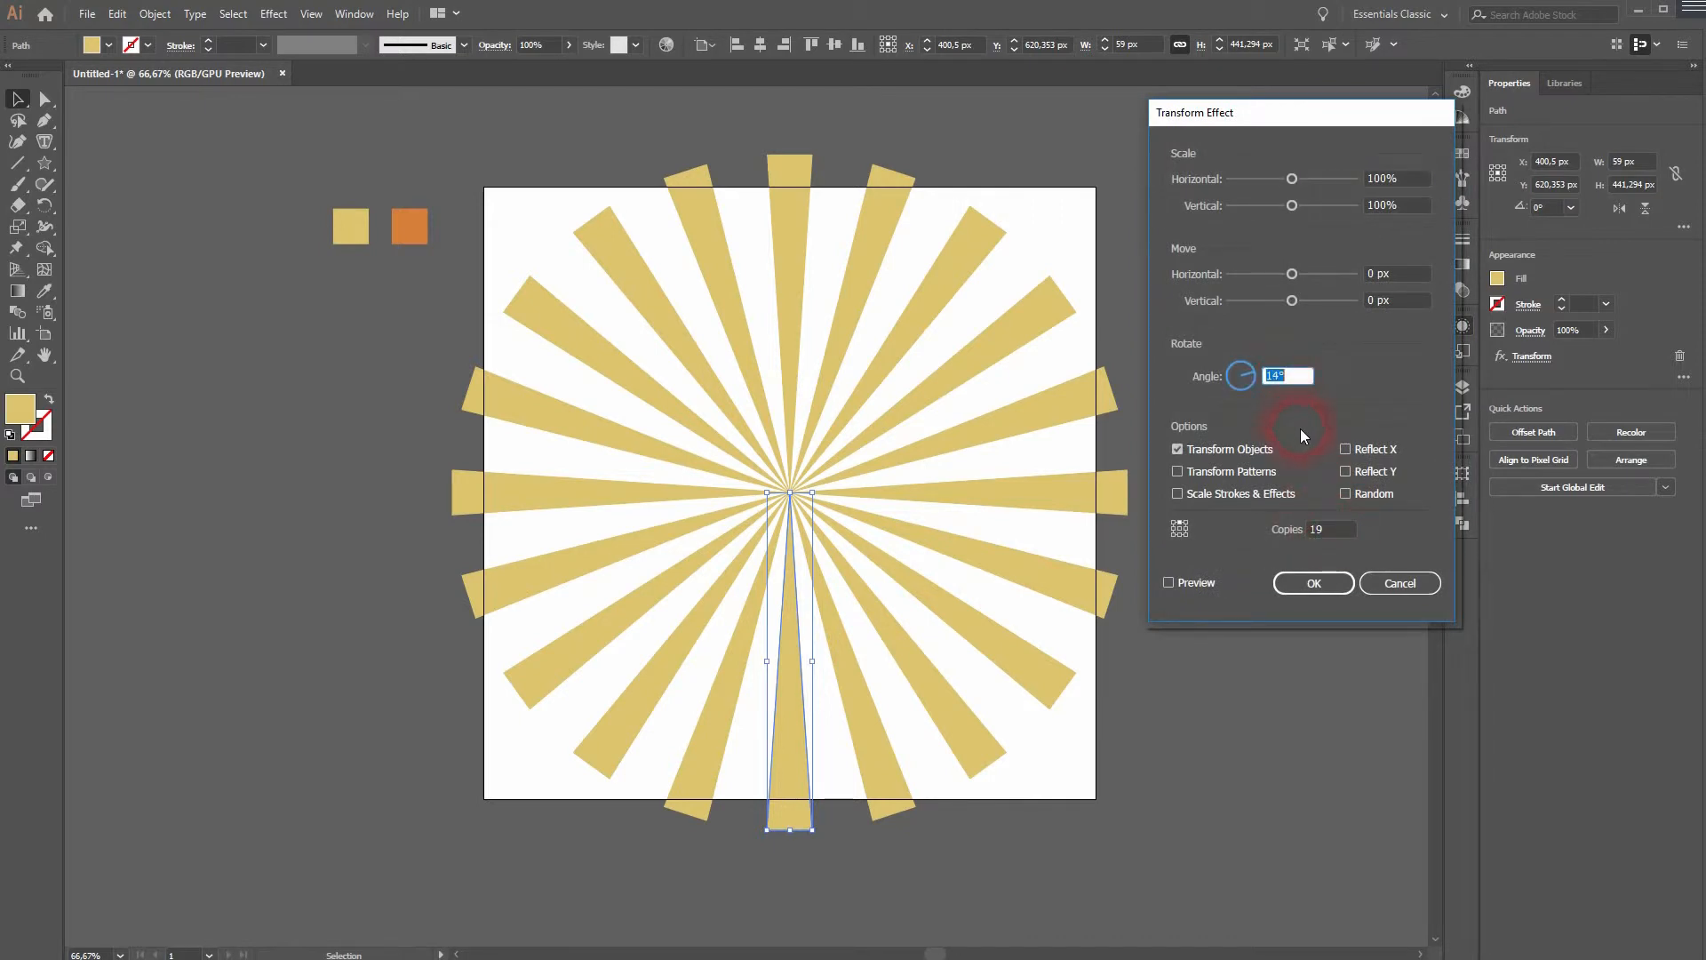
left_click(1168, 583)
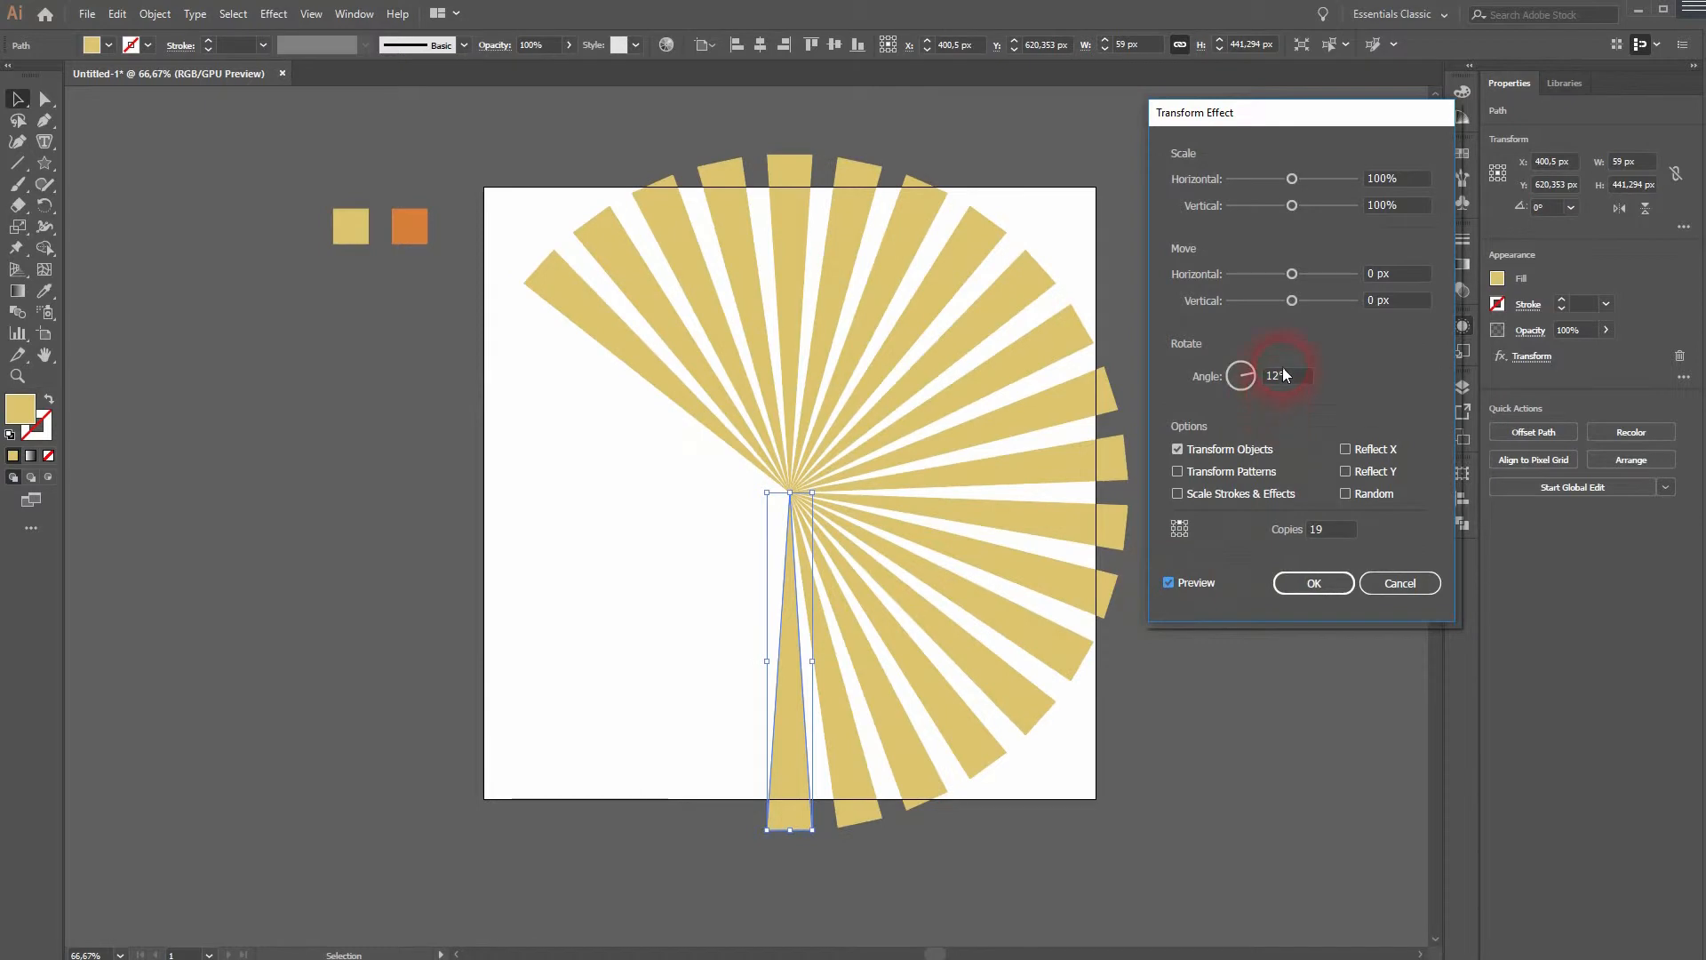
left_click(1287, 378)
key("Down")
key("Down")
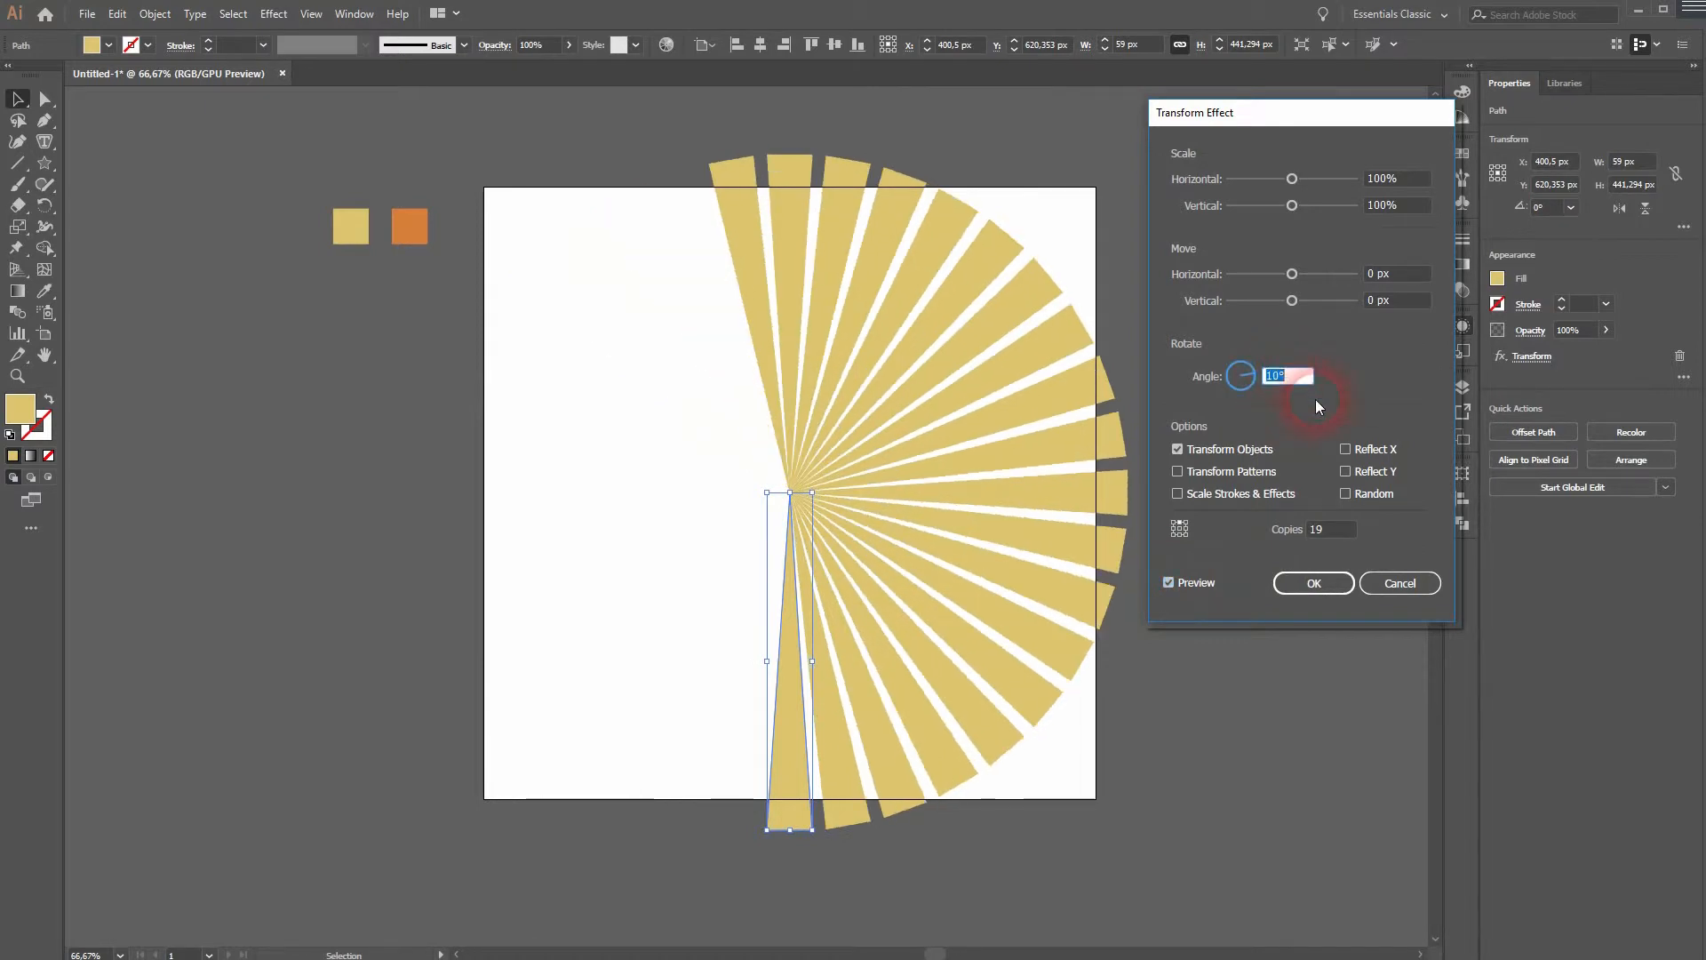
- Set the copies to 35 and confirm the Transform effect
left_click(1331, 531)
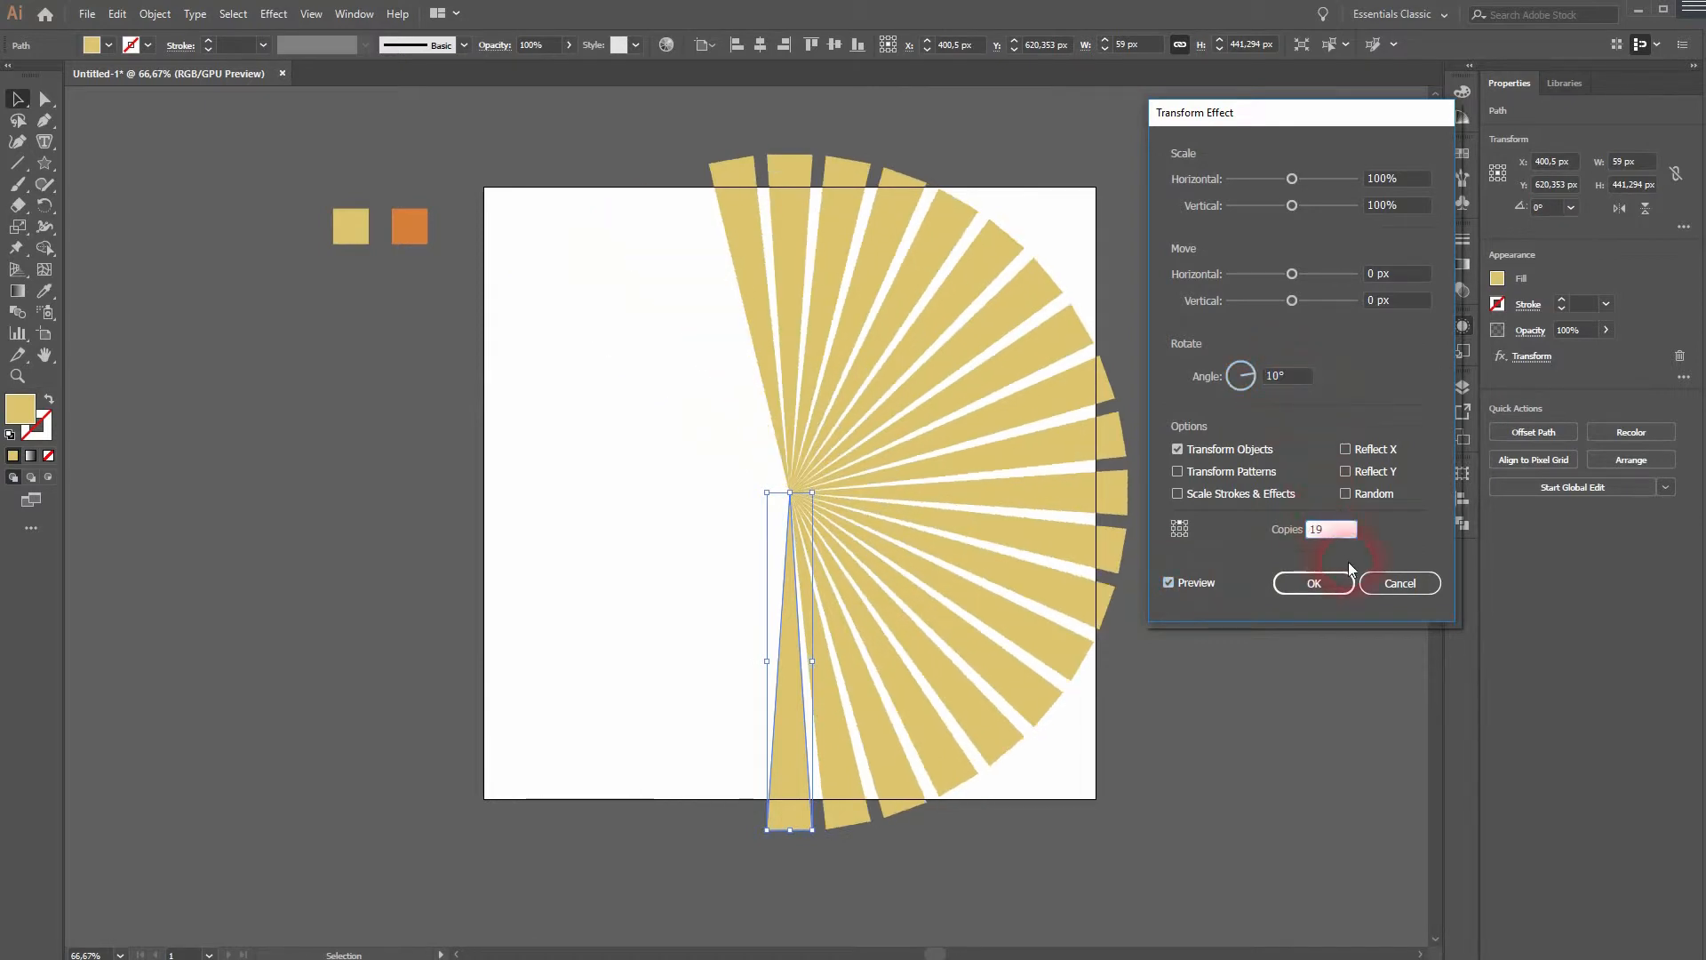
key("Up")
key("Up")
key("Up")
key("Up")
key("Up")
key("Up")
key("Up")
key("Up")
key("Up")
key("Up")
key("Up")
key("Up")
key("Up")
key("Up")
key("Up")
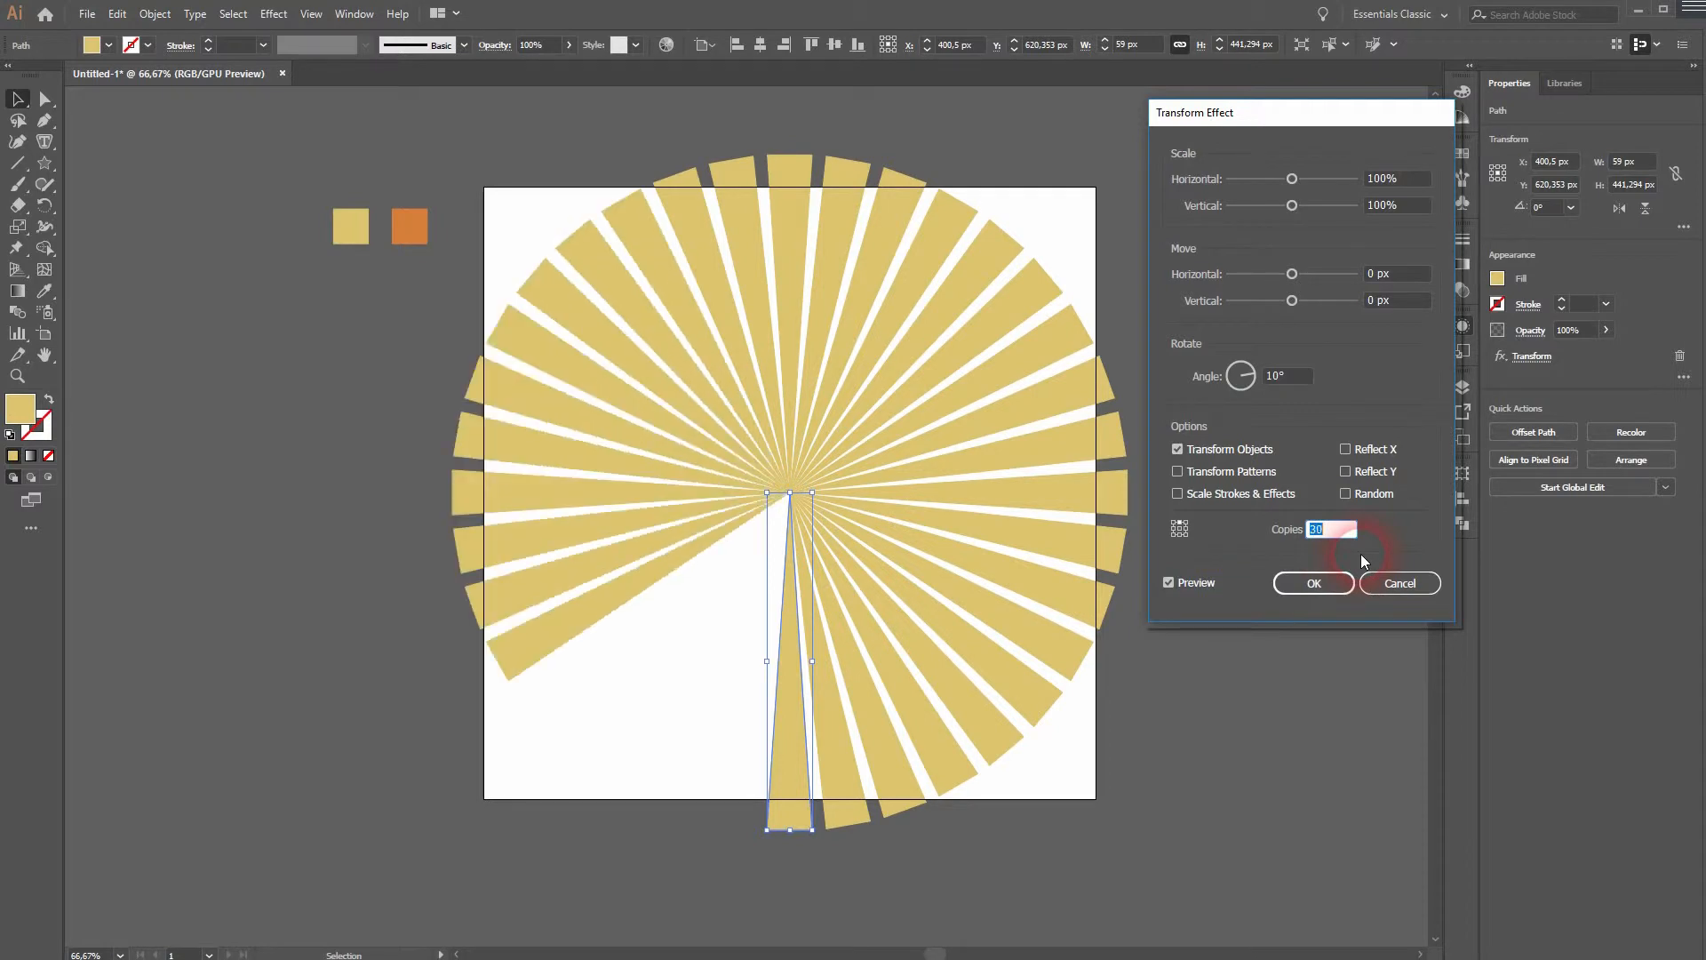
key("Up")
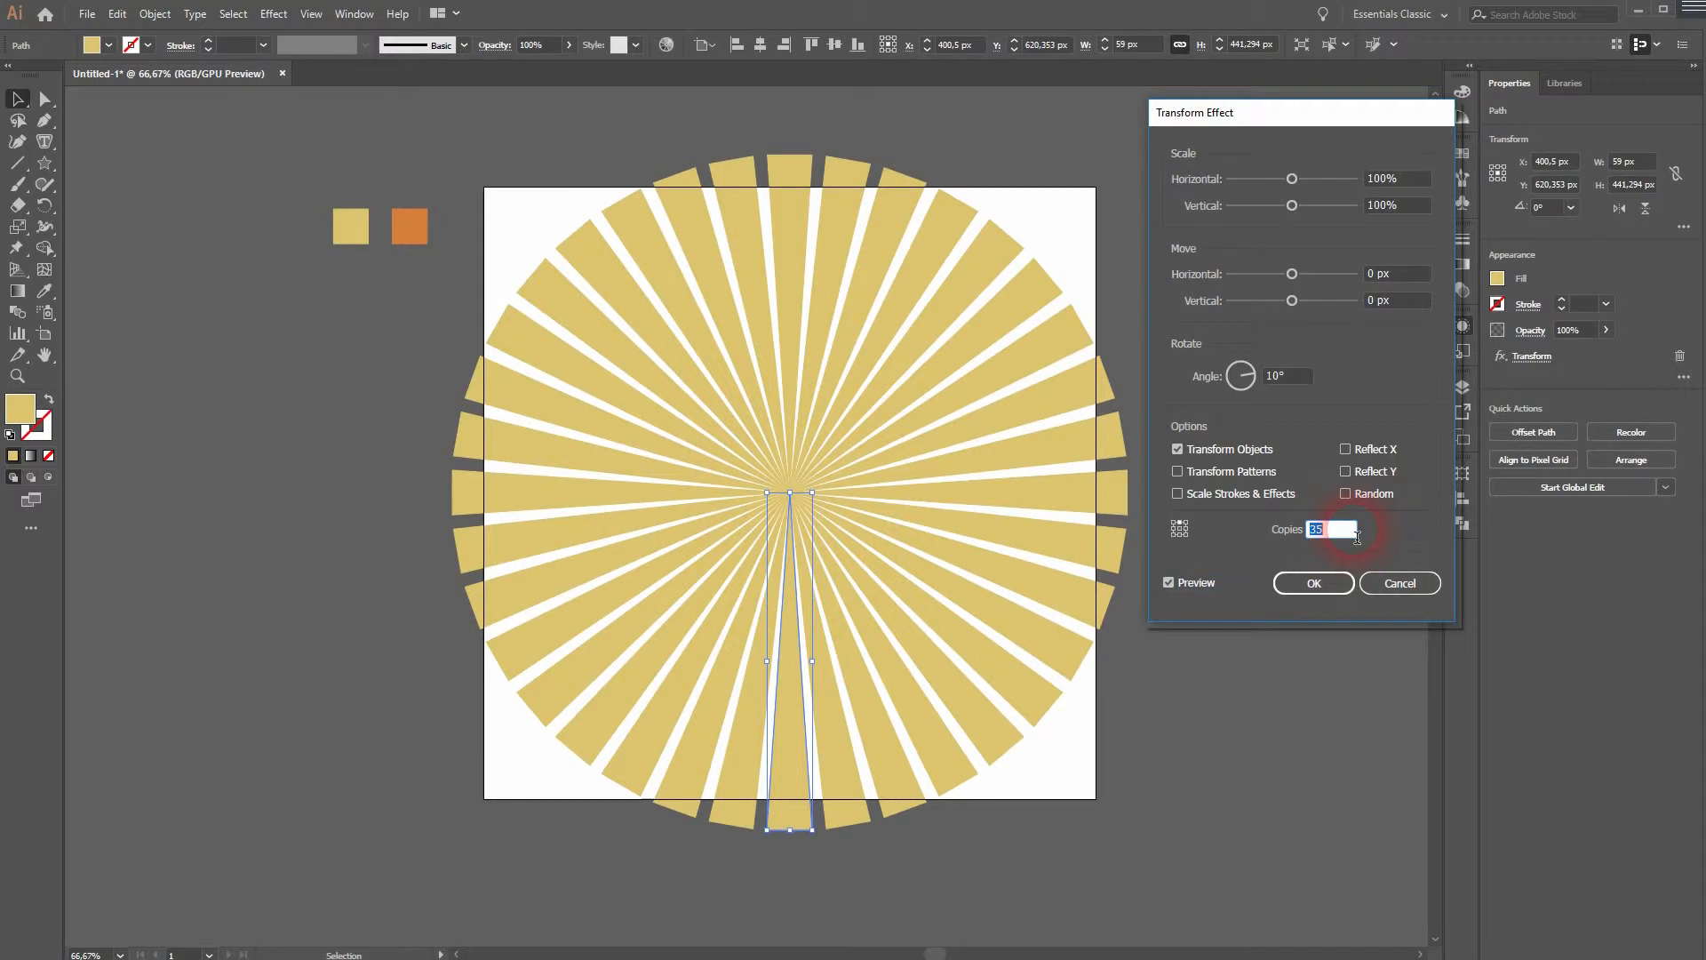
left_click(1337, 582)
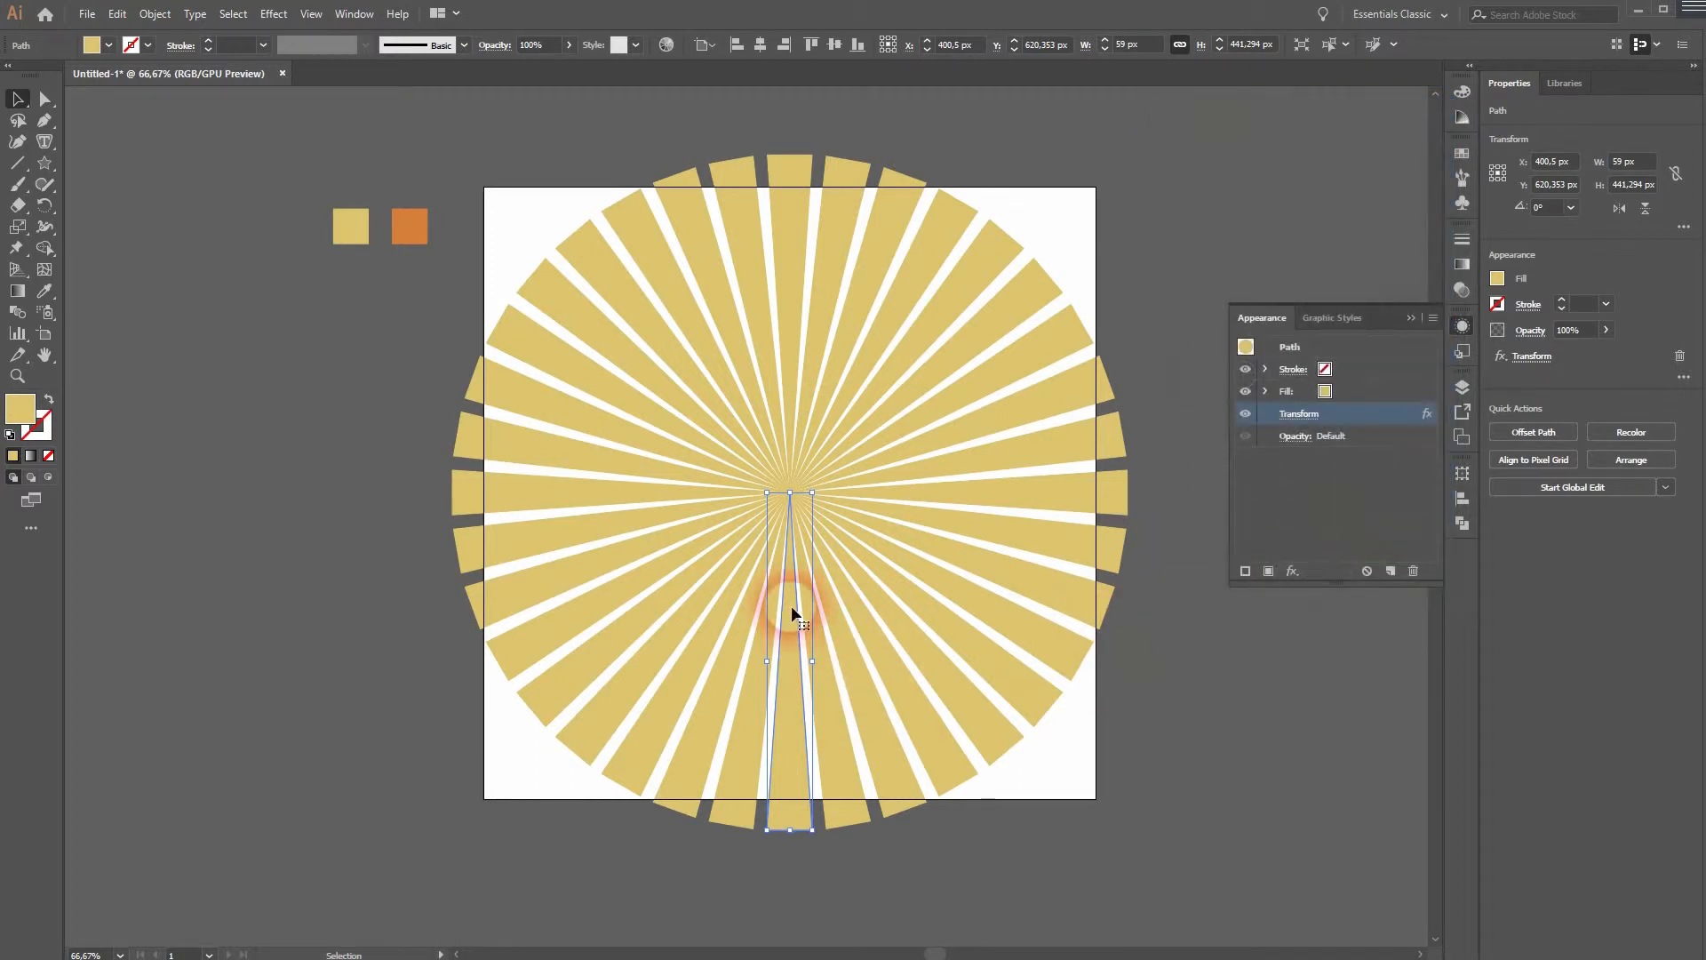
- Narrow the spike to about 29 px wide and reopen its Transform effect
left_click_drag(815, 660, 800, 660)
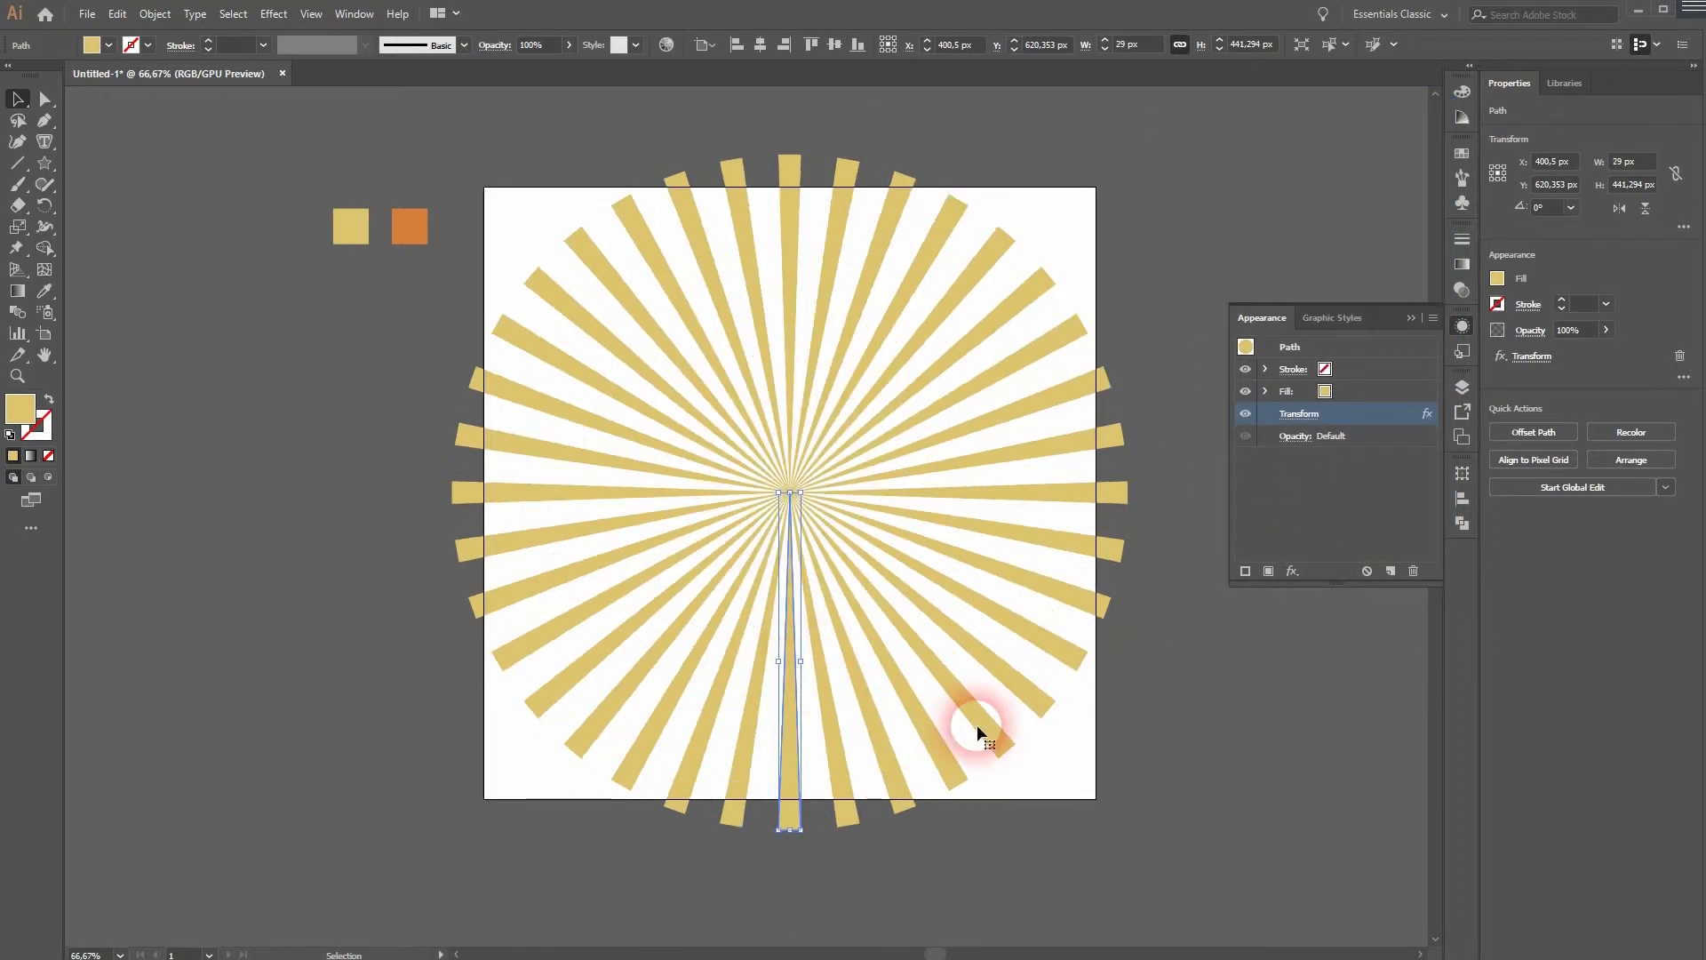
left_click(1298, 414)
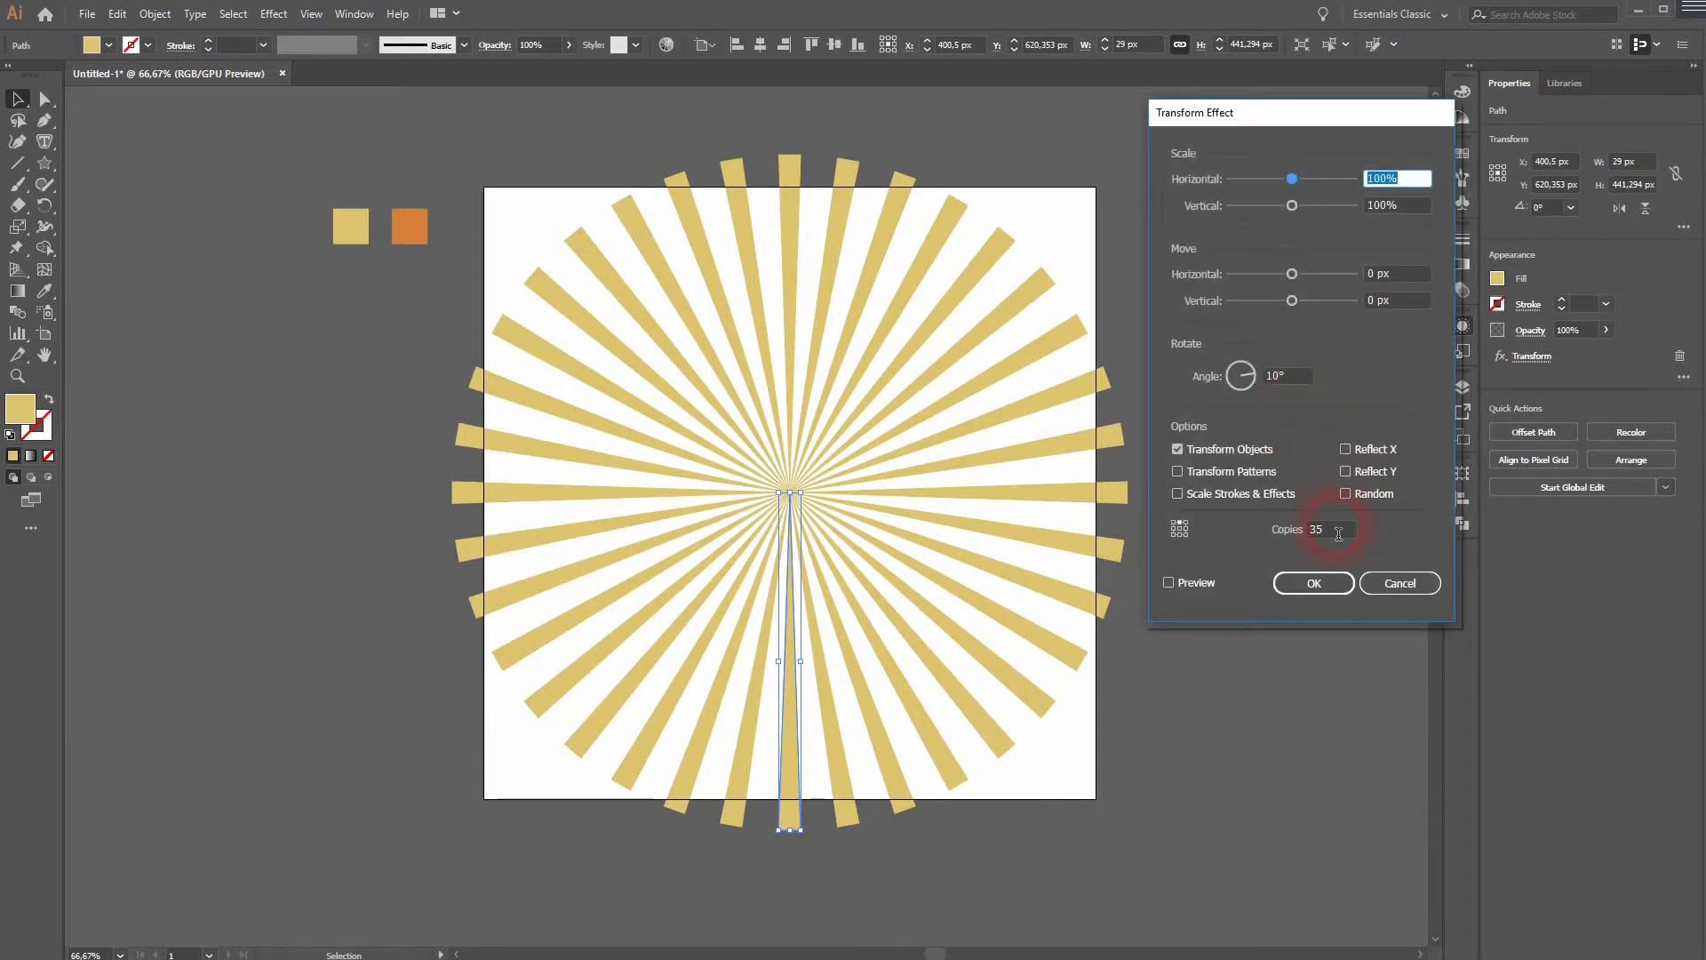
- Set the rotation angle to 6° with preview on
left_click(1285, 382)
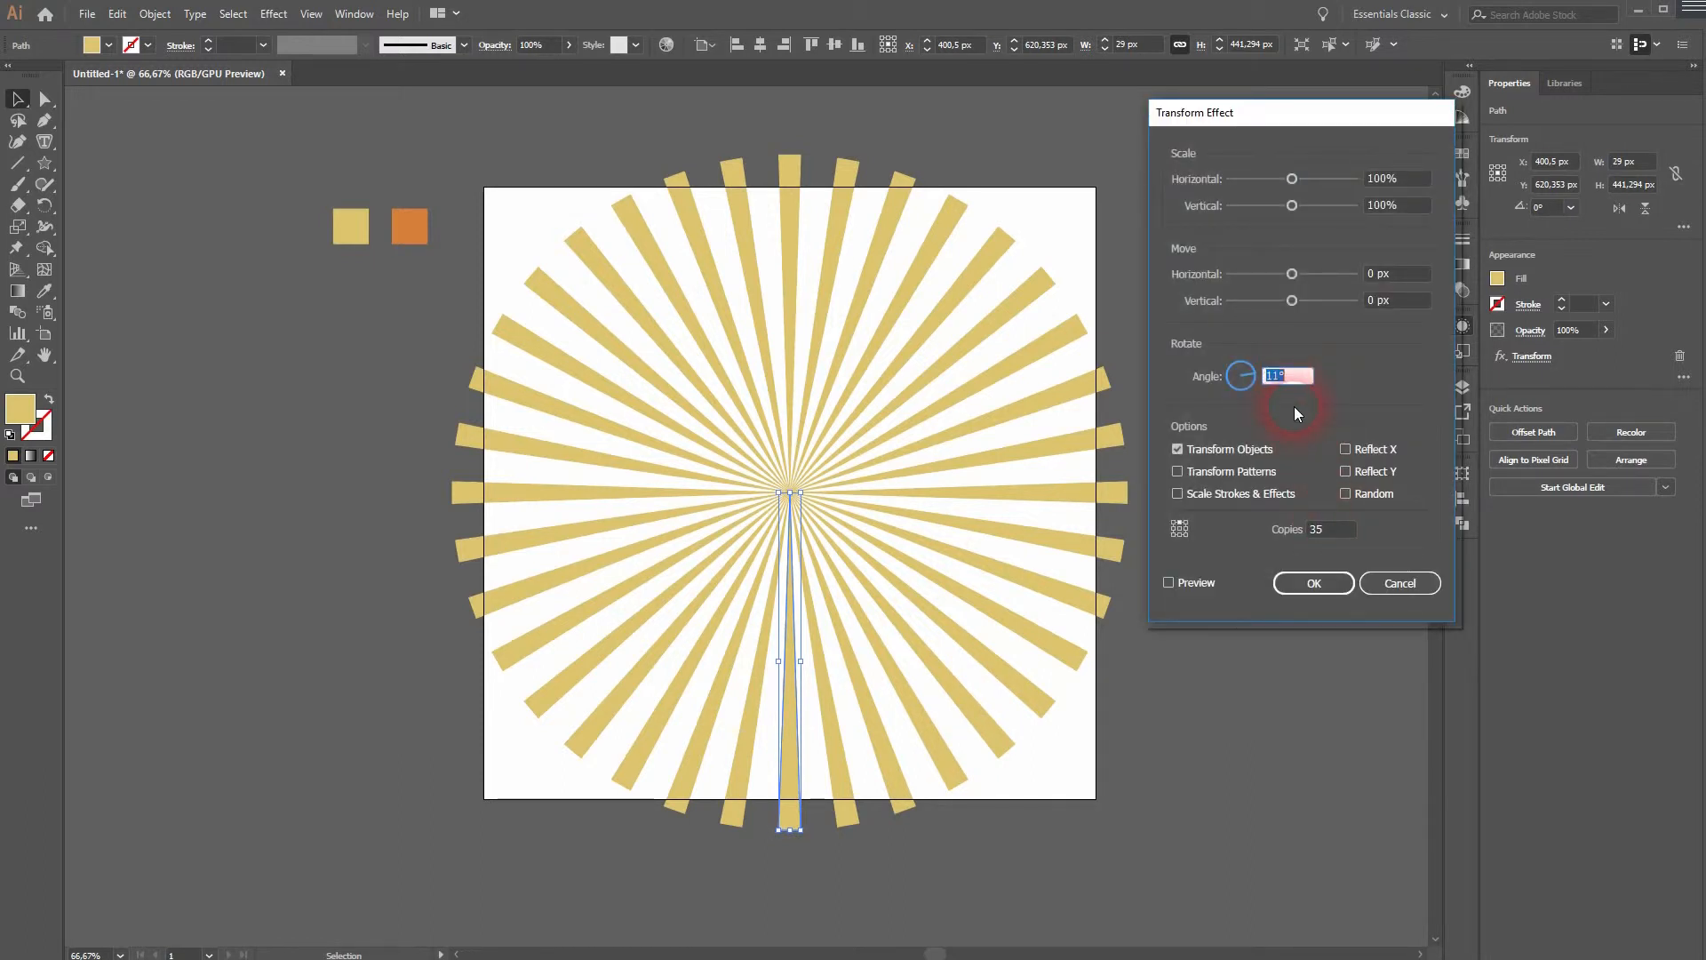
left_click(1169, 582)
left_click(1299, 385)
key("Down")
key("Down")
key("Down")
key("Down")
key("Down")
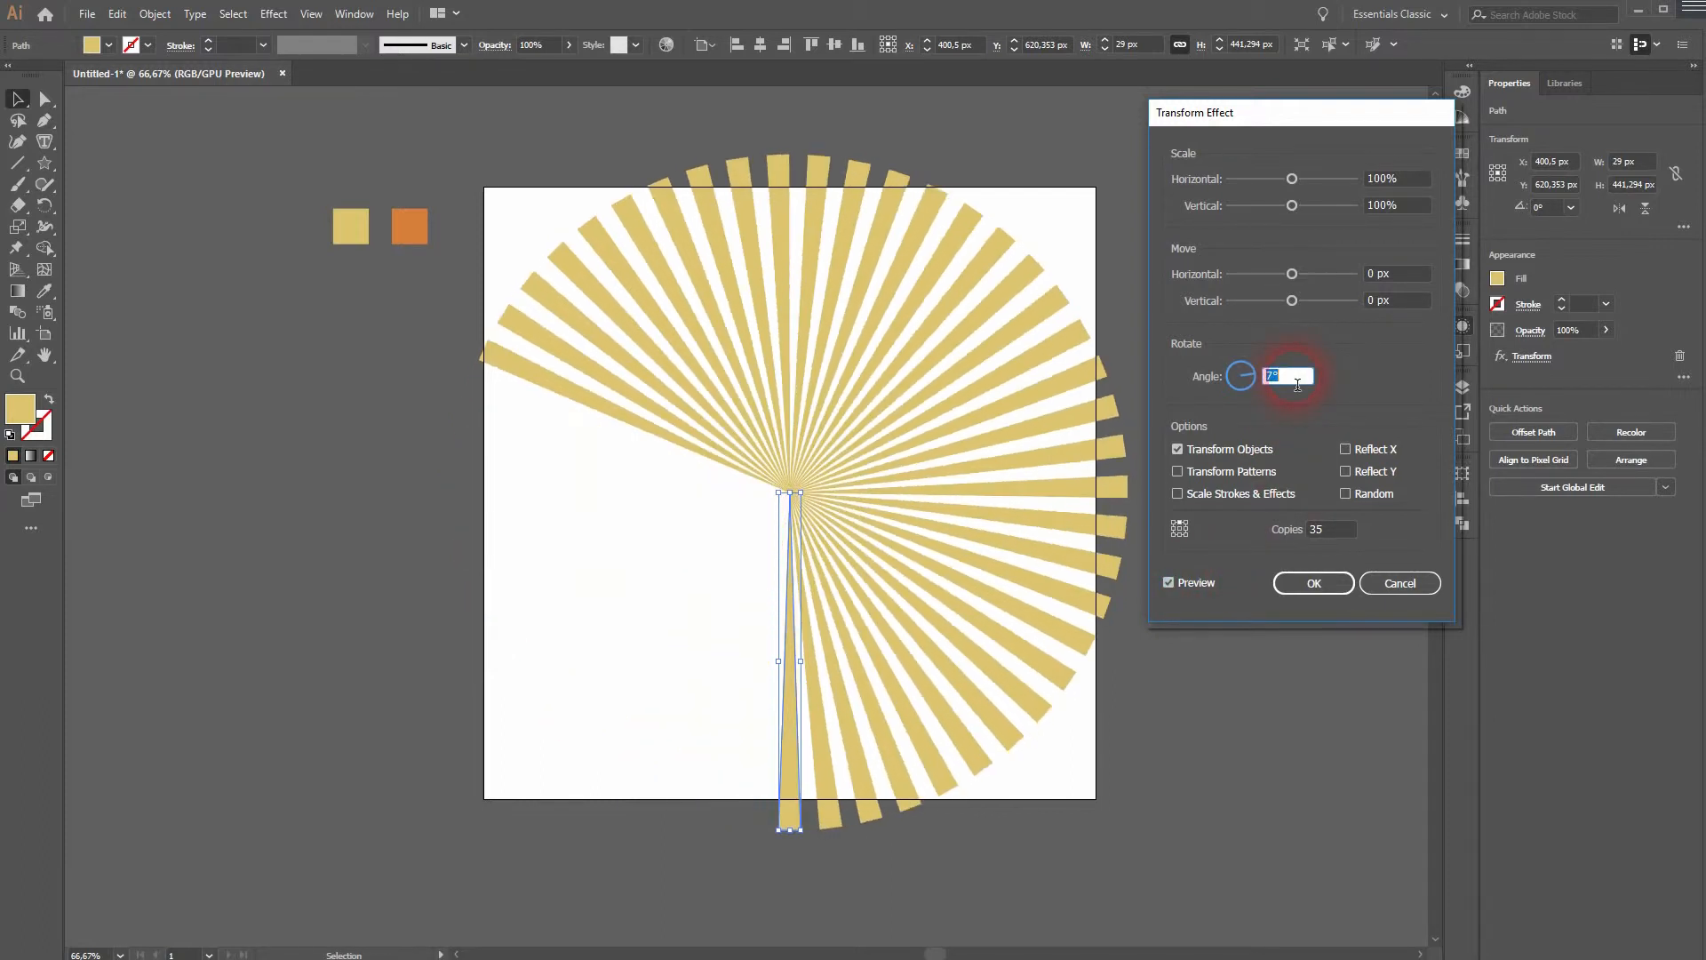
- Increase the copies to 59 and confirm the Transform effect
left_click(1338, 537)
key("Up")
key("Up")
key("Up")
key("Up")
key("Up")
key("Up")
key("Up")
key("Up")
key("Up")
key("Up")
key("Up")
key("Up")
key("Up")
key("Up")
key("Up")
key("Up")
key("Up")
key("Up")
key("Up")
key("Up")
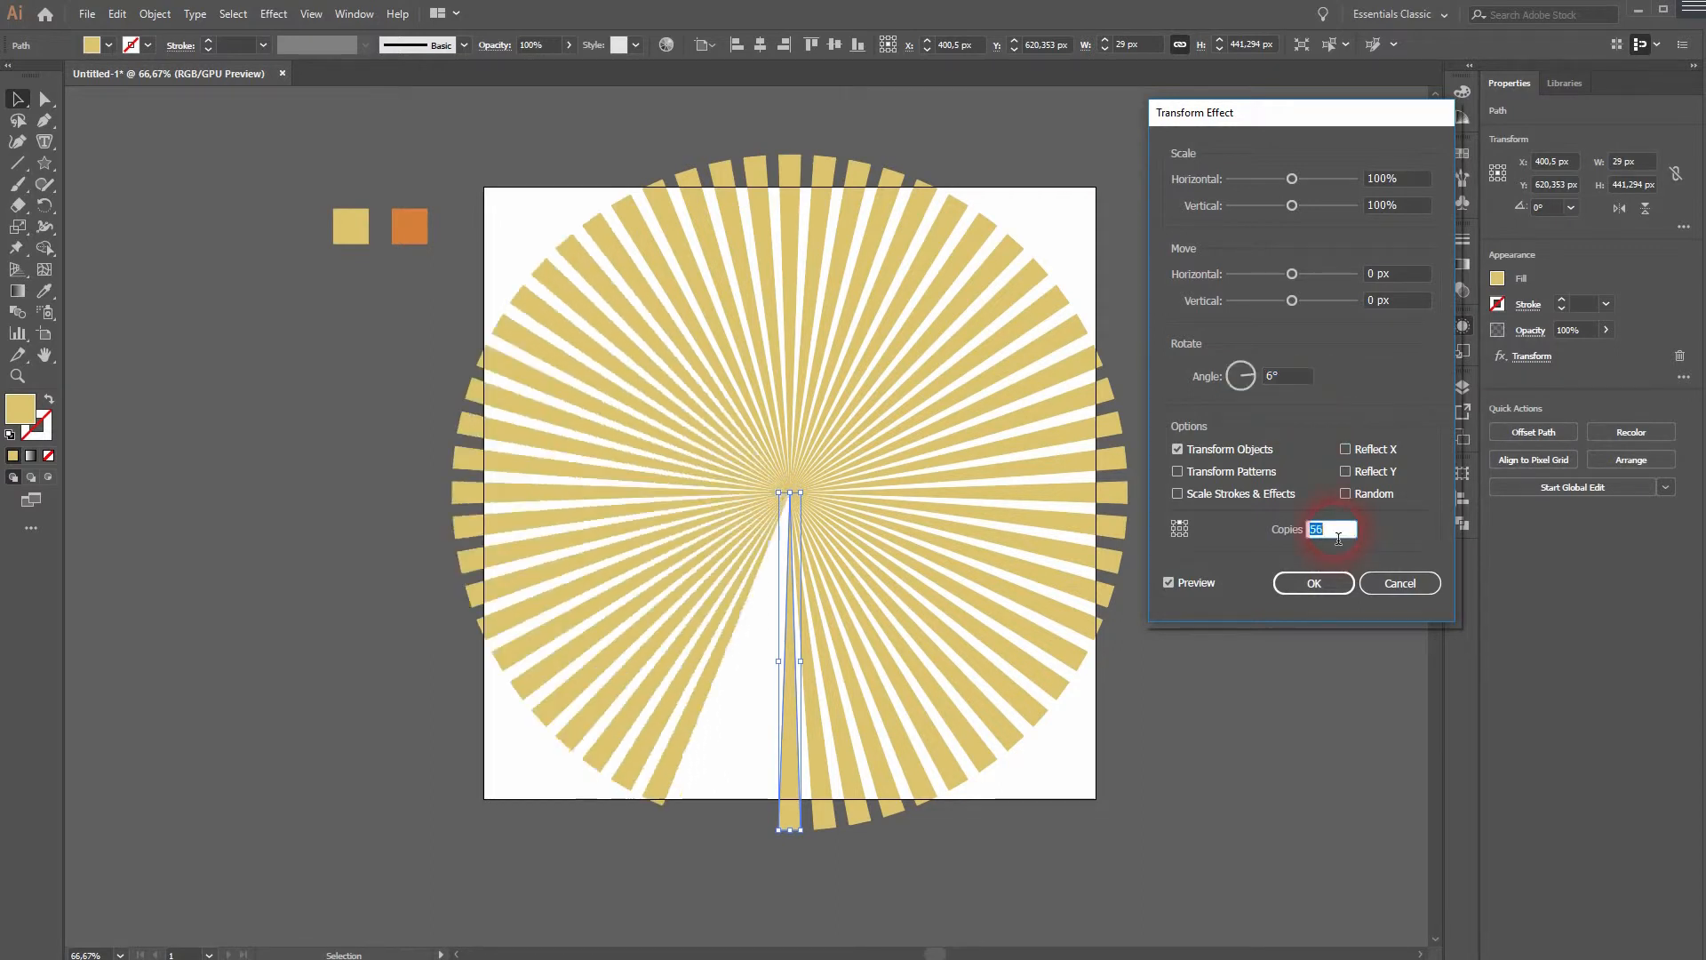
key("Up")
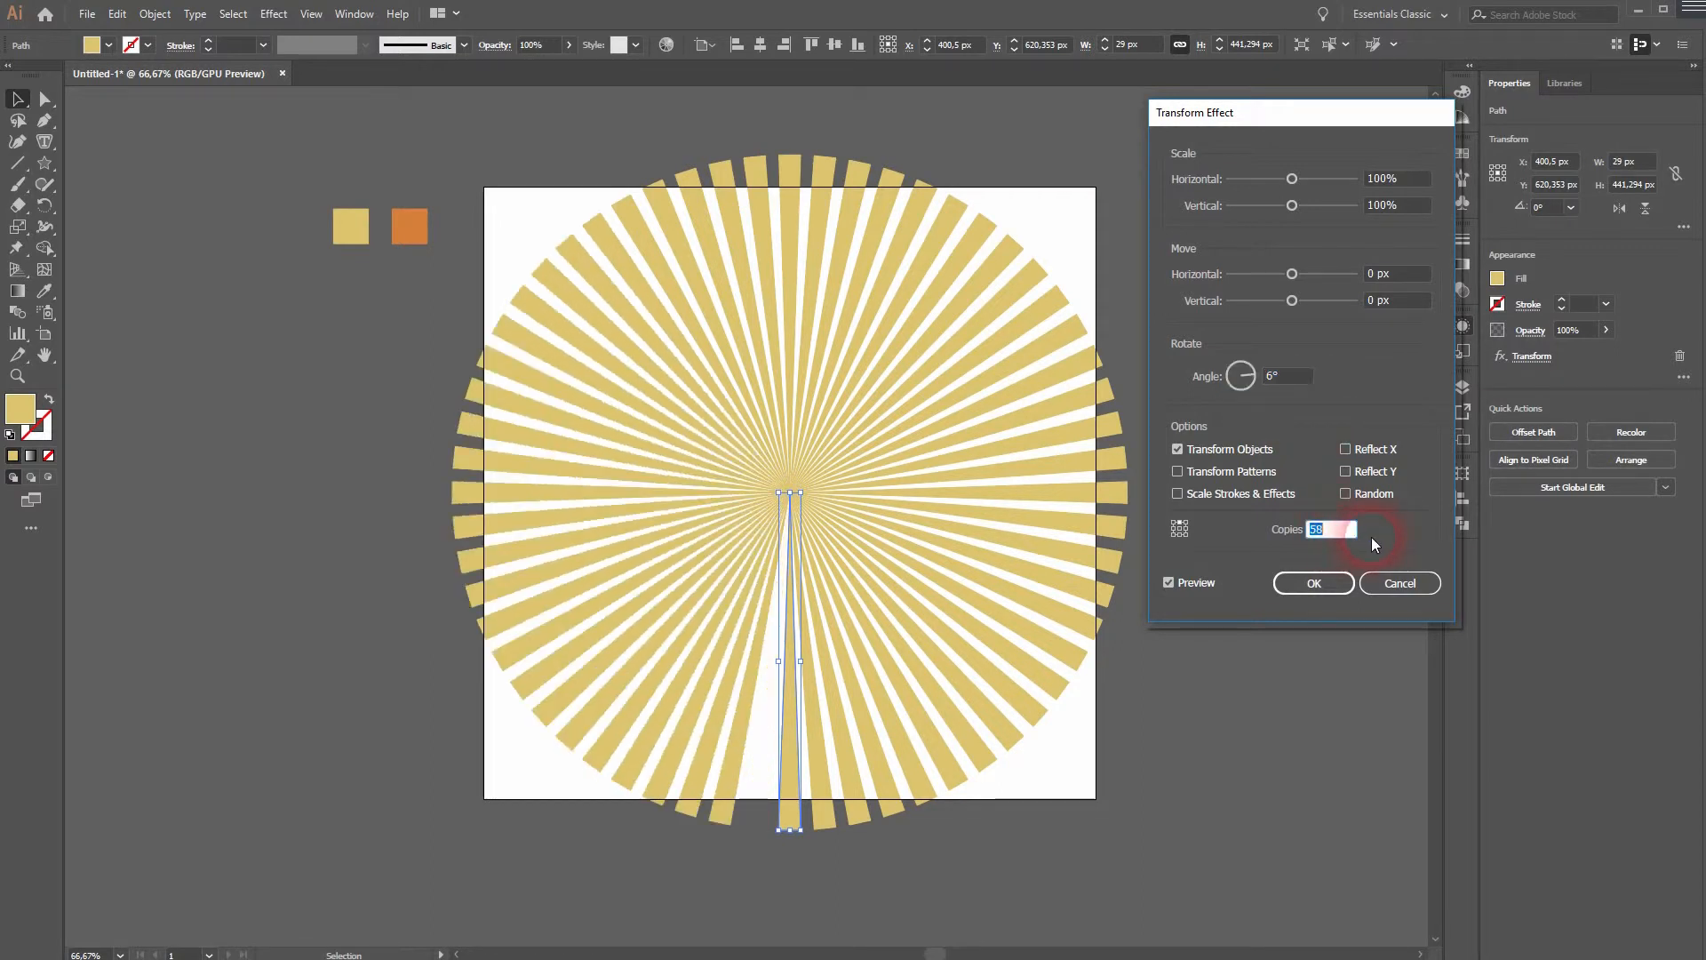
left_click(1314, 583)
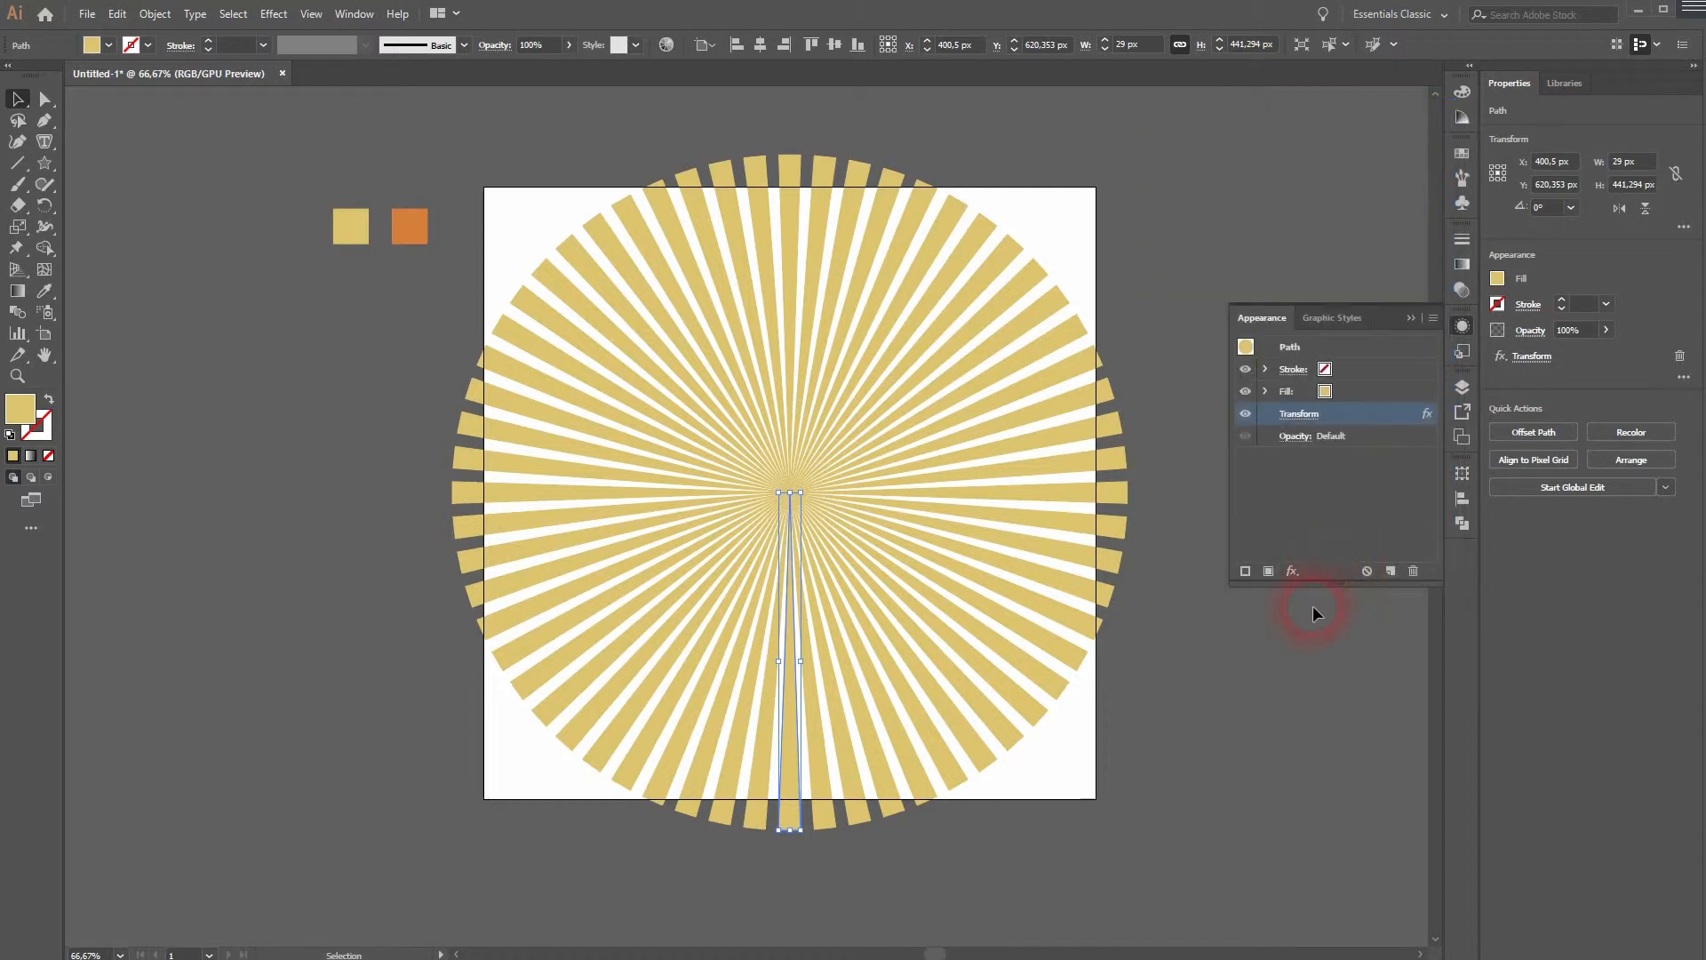
left_click(1411, 318)
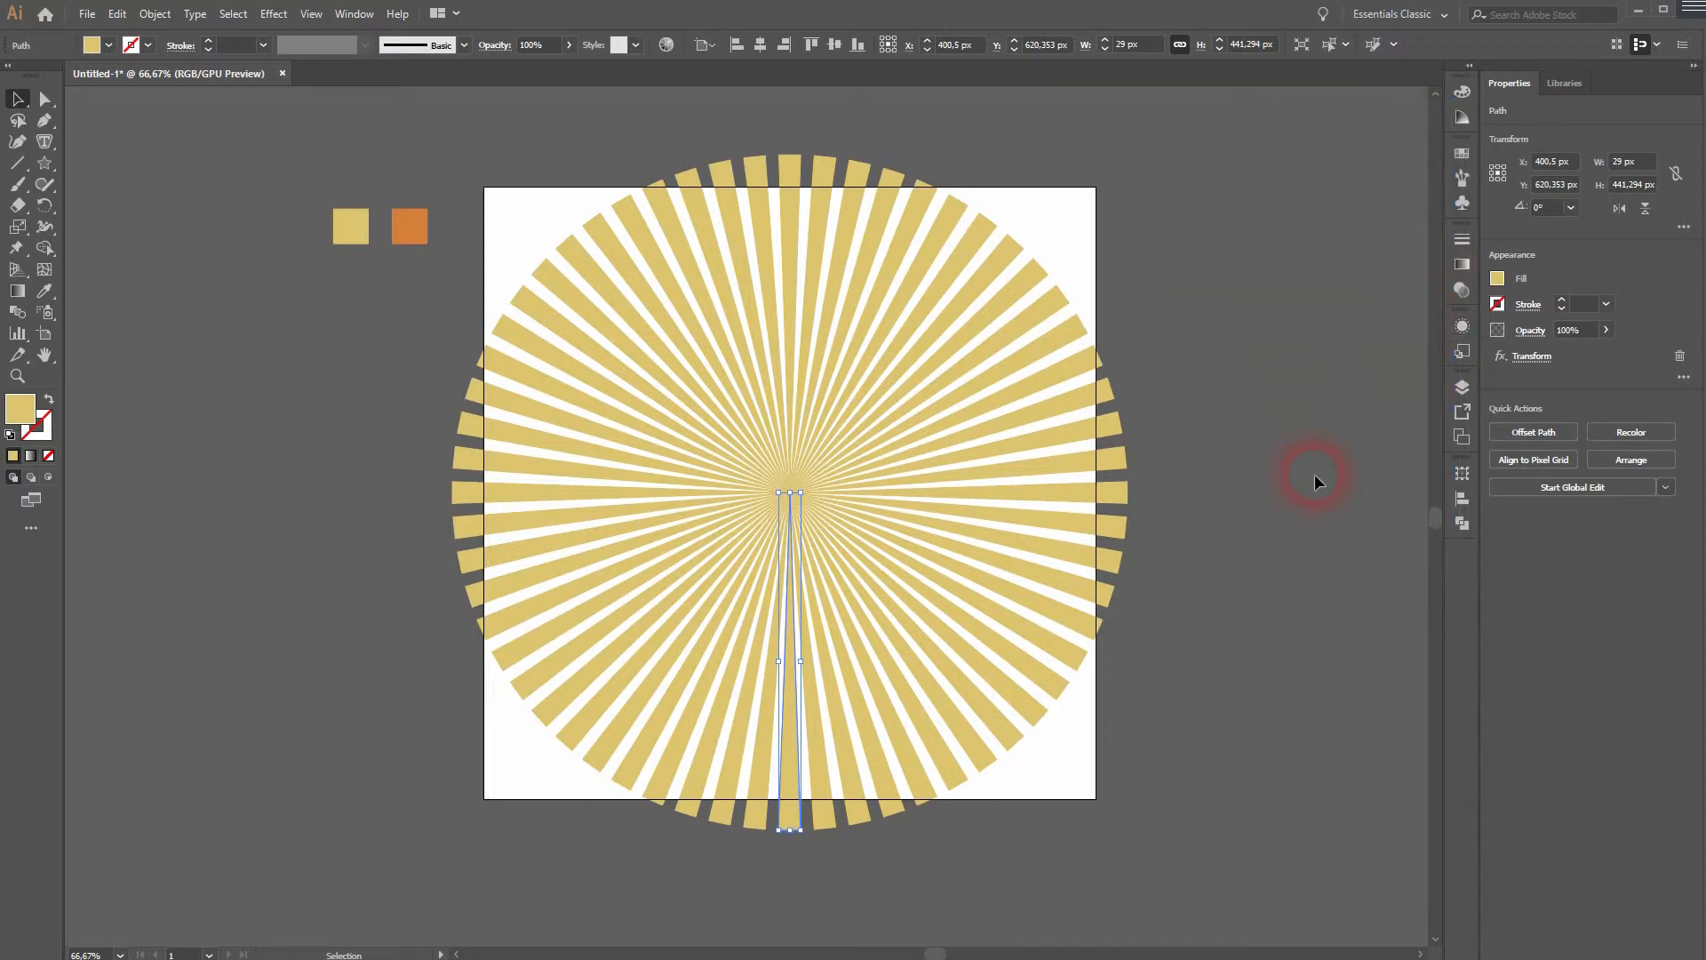
- Recolor the spike with the orange swatch color using the Eyedropper
left_click(787, 491)
key("i")
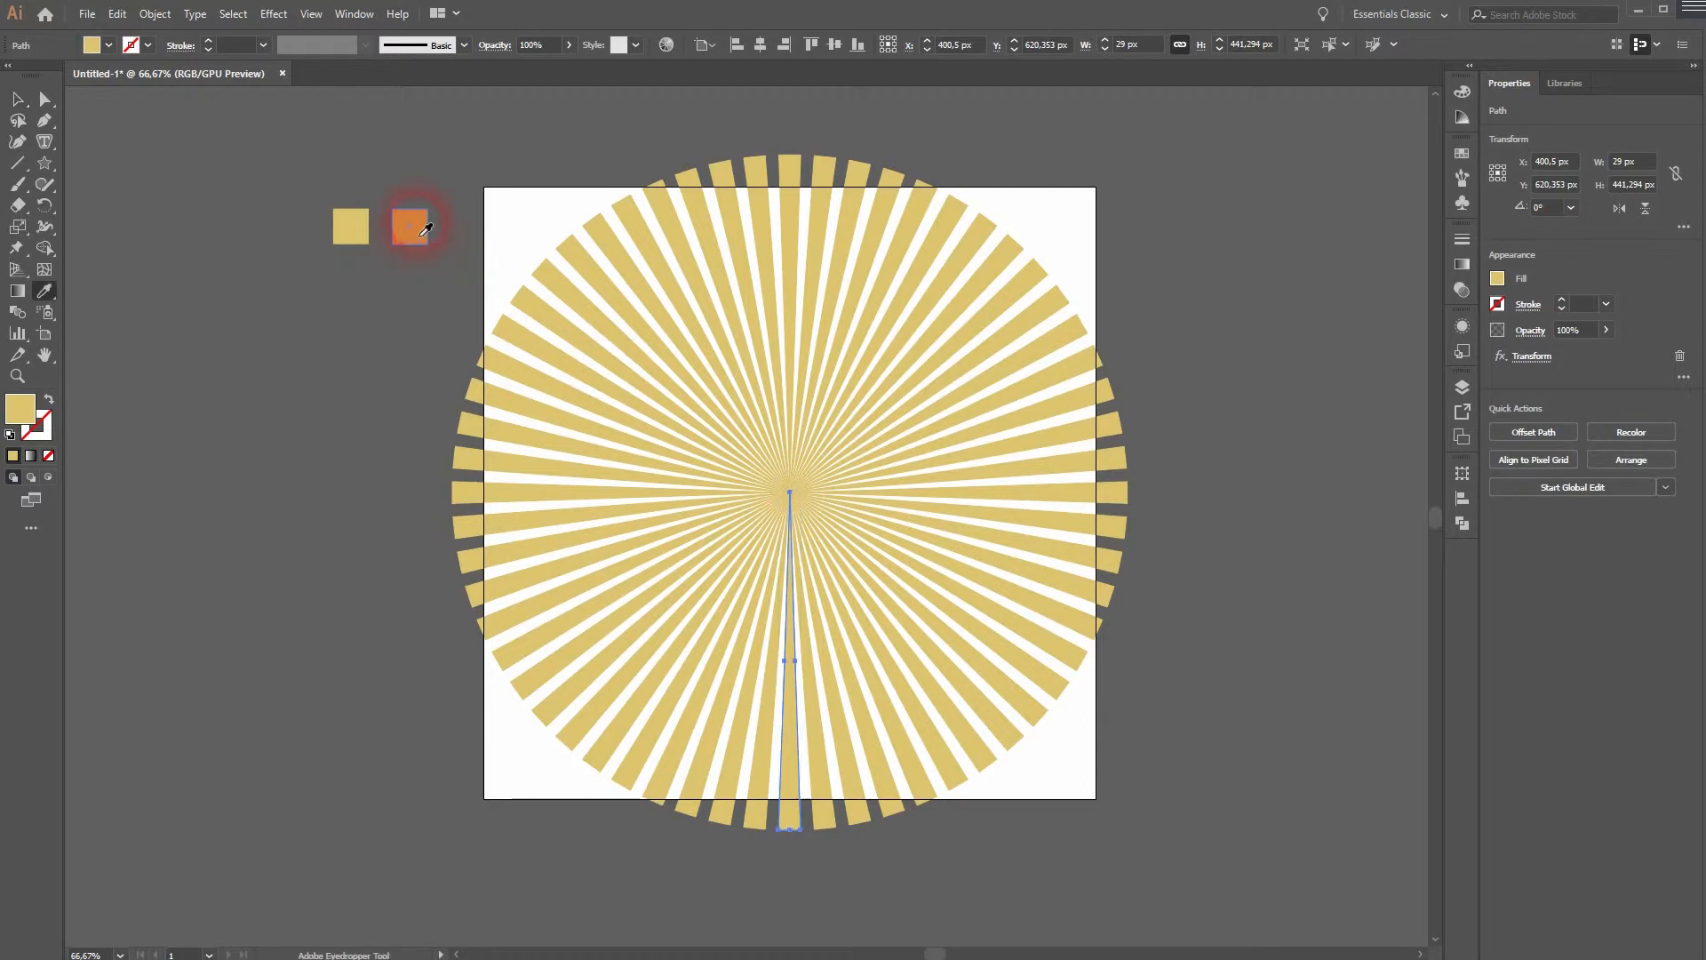
left_click(411, 224)
left_click(17, 99)
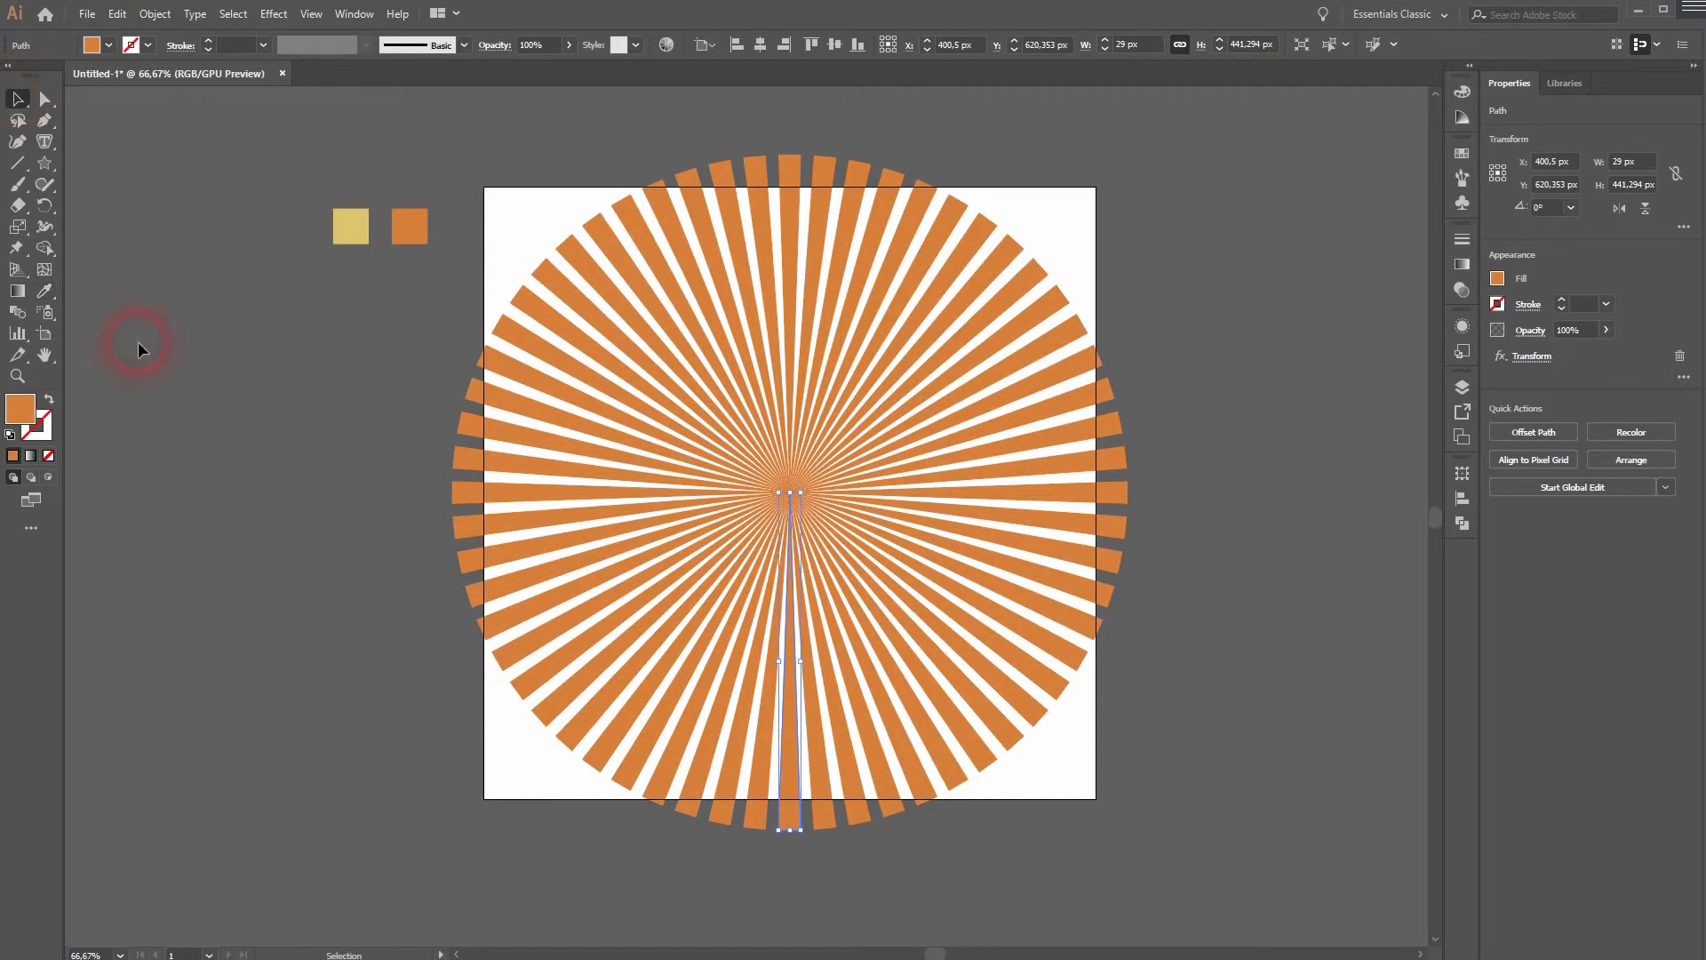
left_click(258, 583)
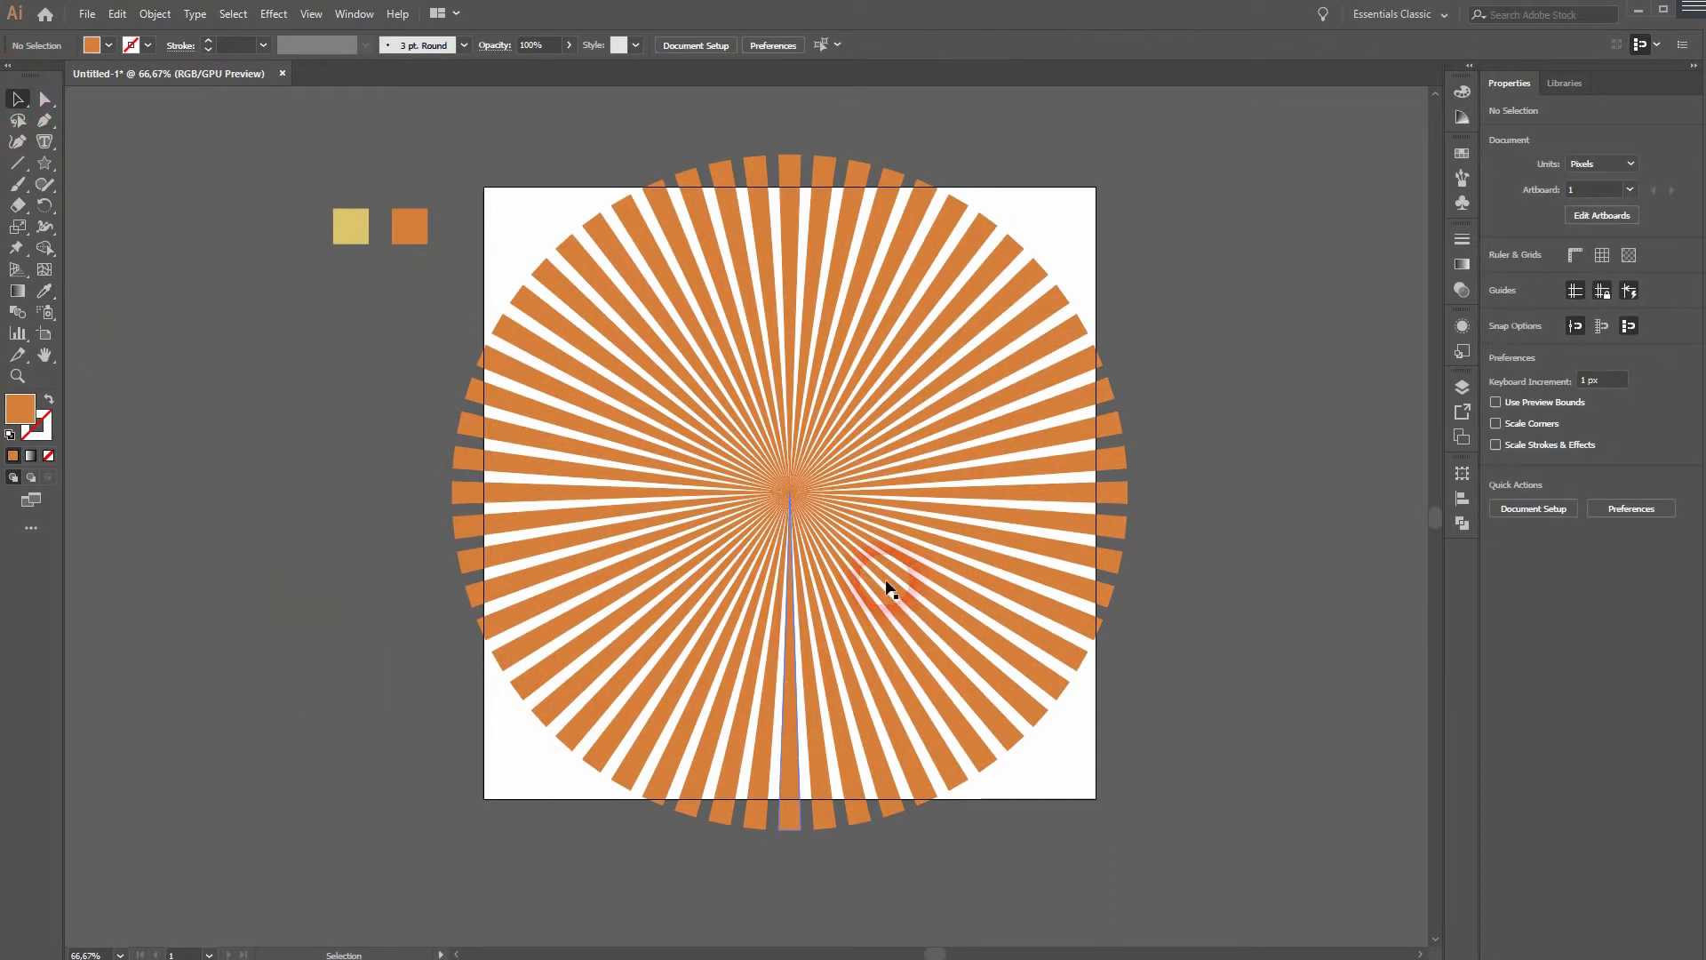
- Draw a square rectangle about 965 px wide covering the whole artboard
left_click(794, 602)
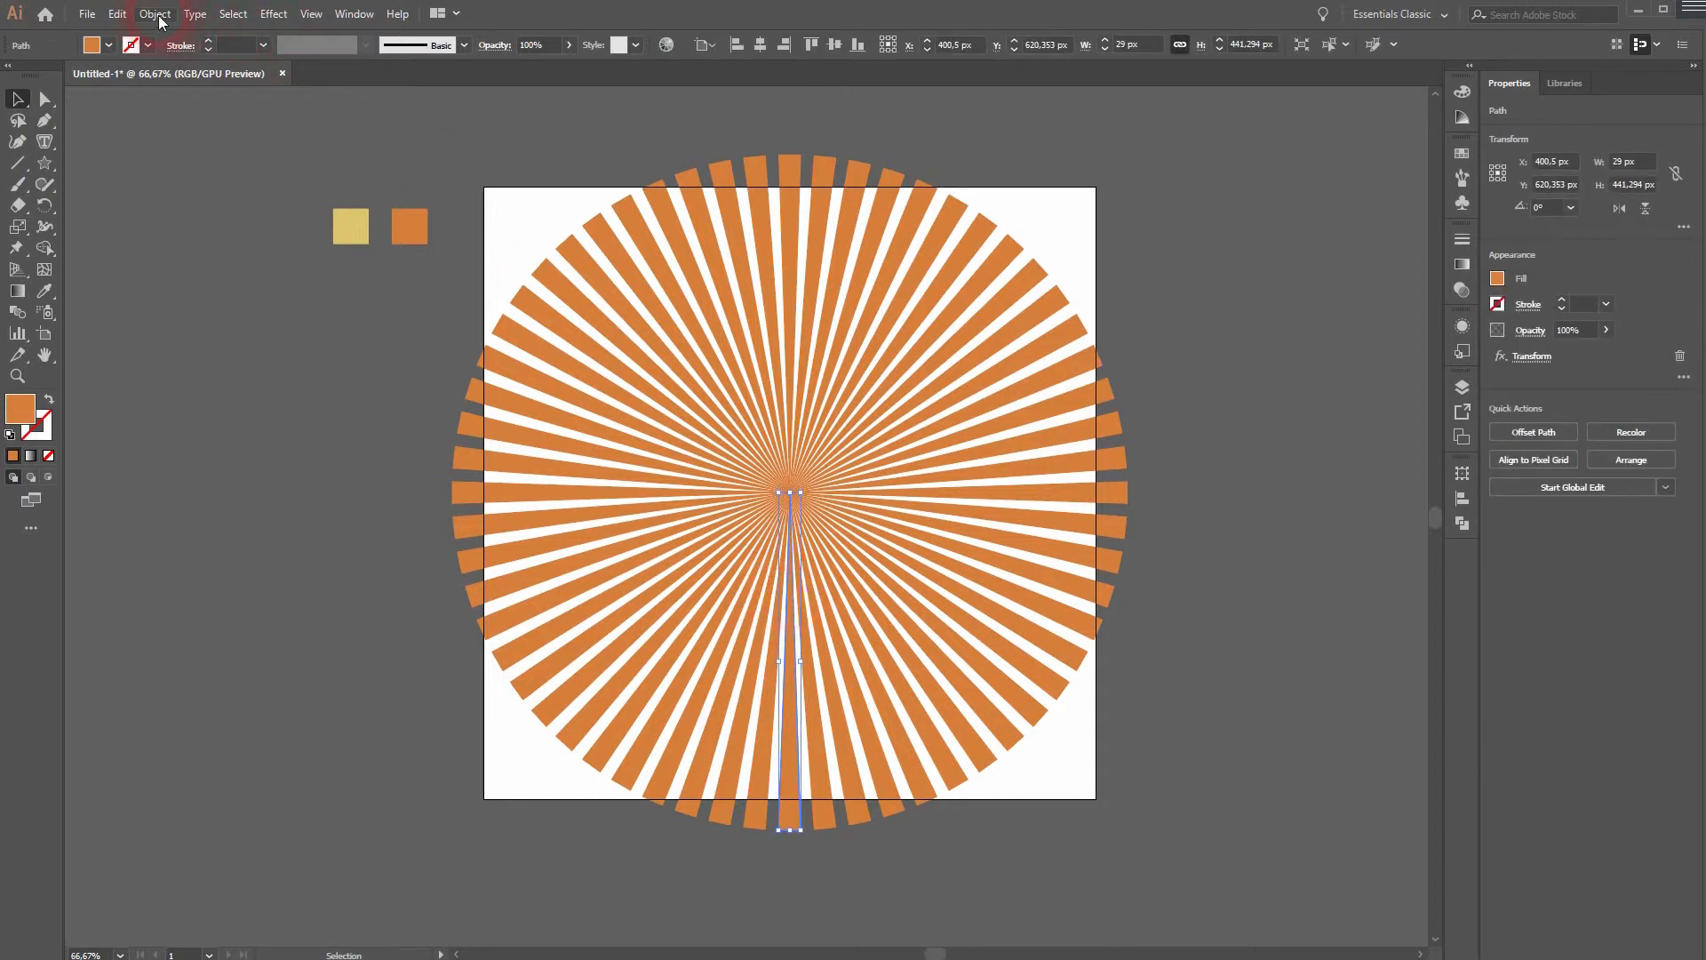
left_click(125, 352)
left_click(42, 165)
left_click(125, 162)
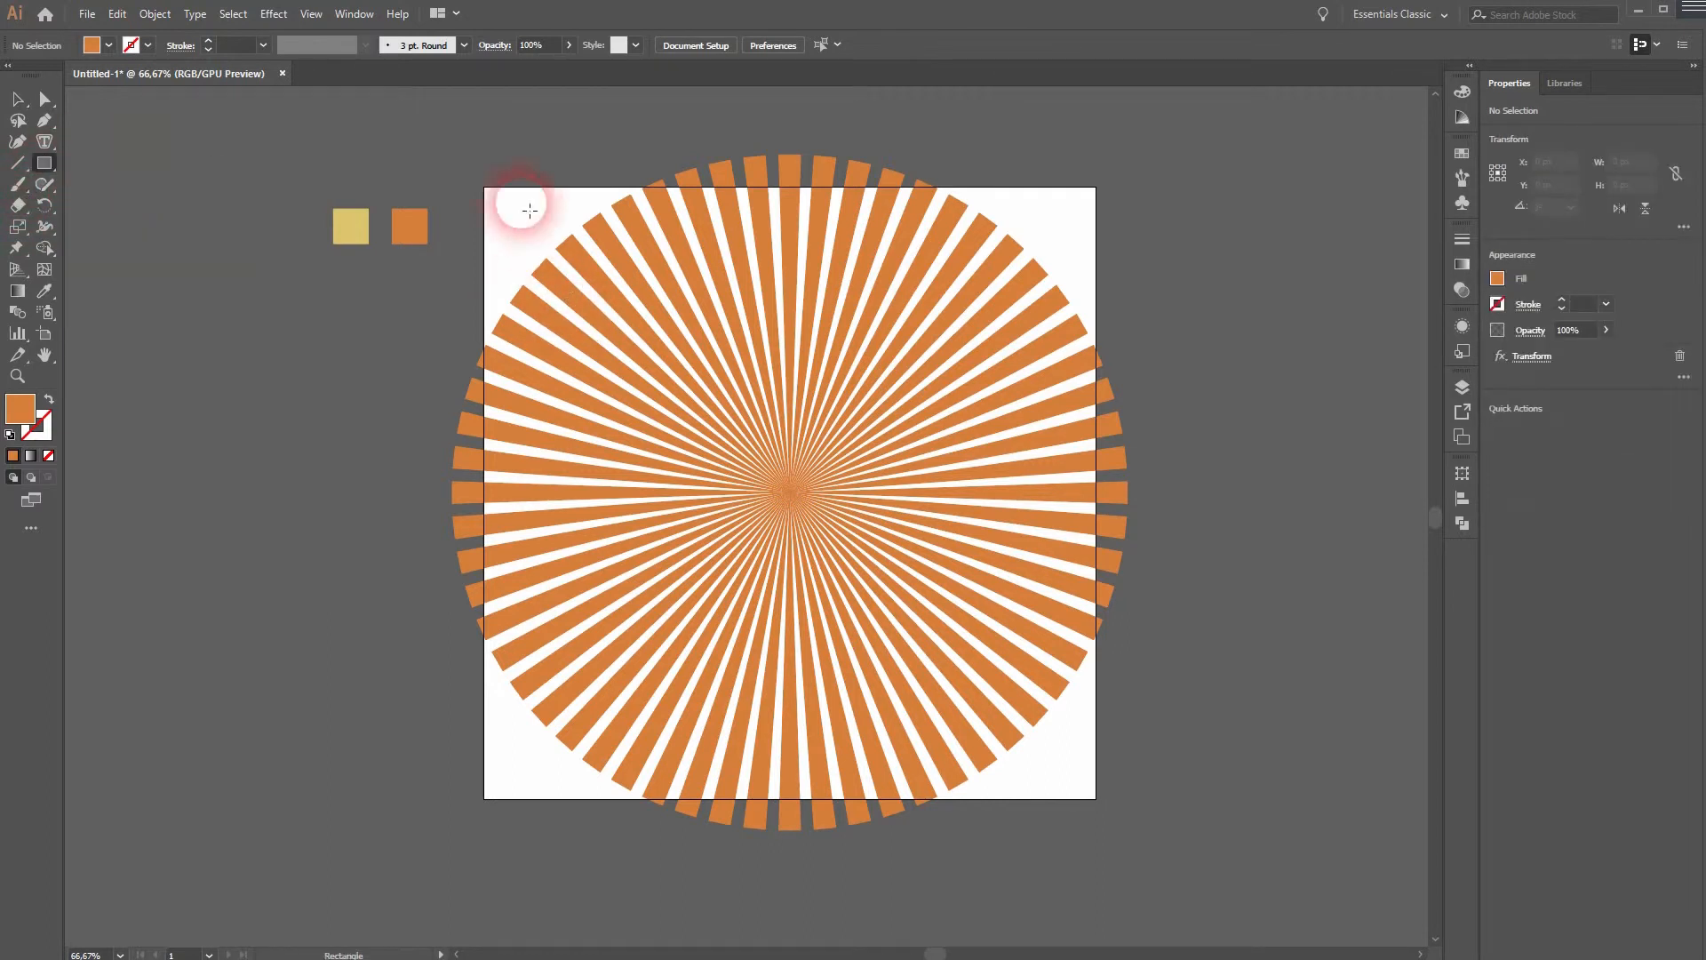
left_click_drag(451, 144, 1168, 814)
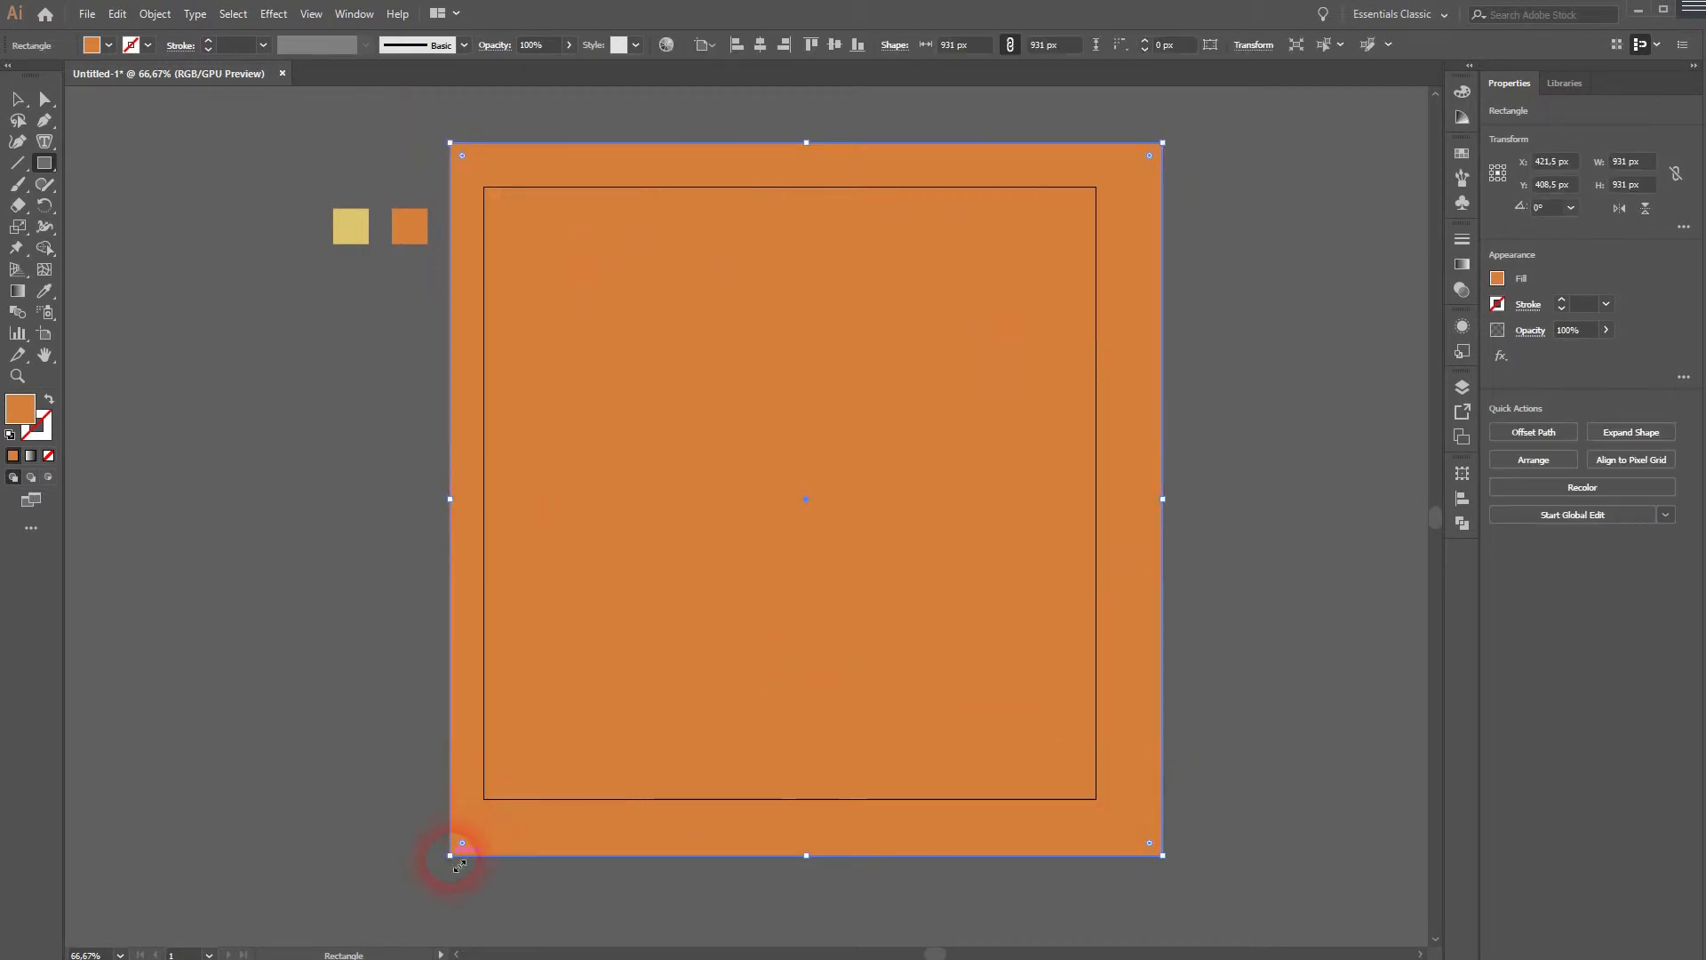
left_click_drag(459, 864, 444, 876)
- Send the square to the back behind the rays
right_click(868, 274)
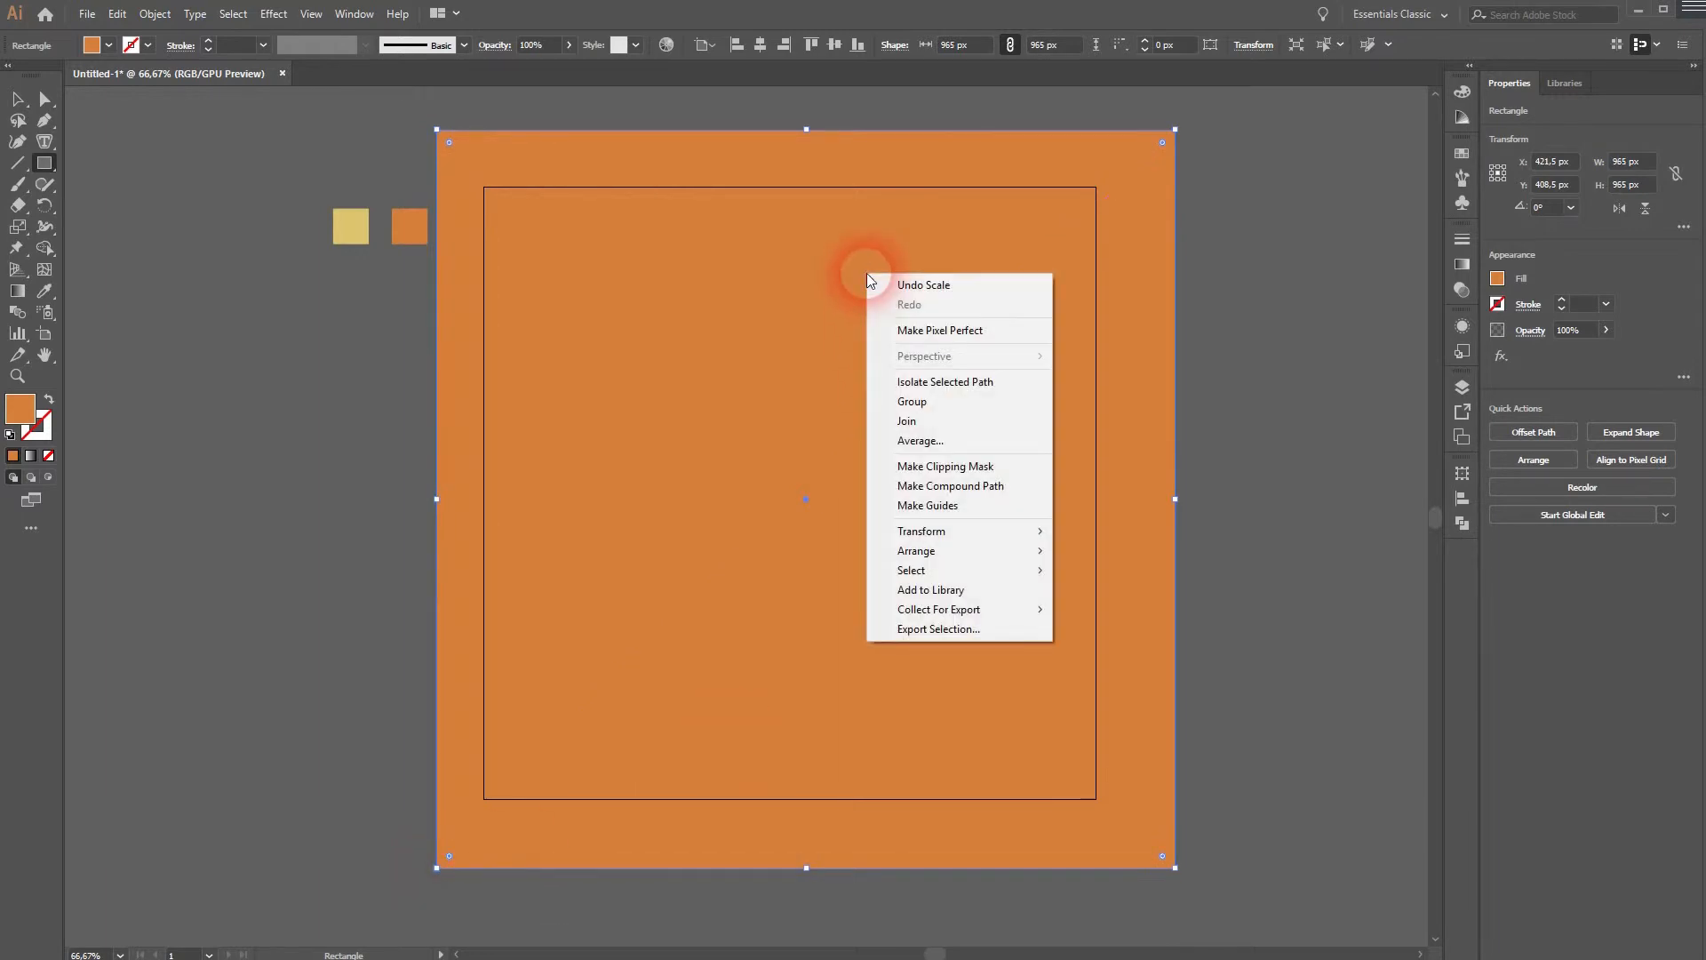
mouse_move(997, 551)
left_click(1155, 610)
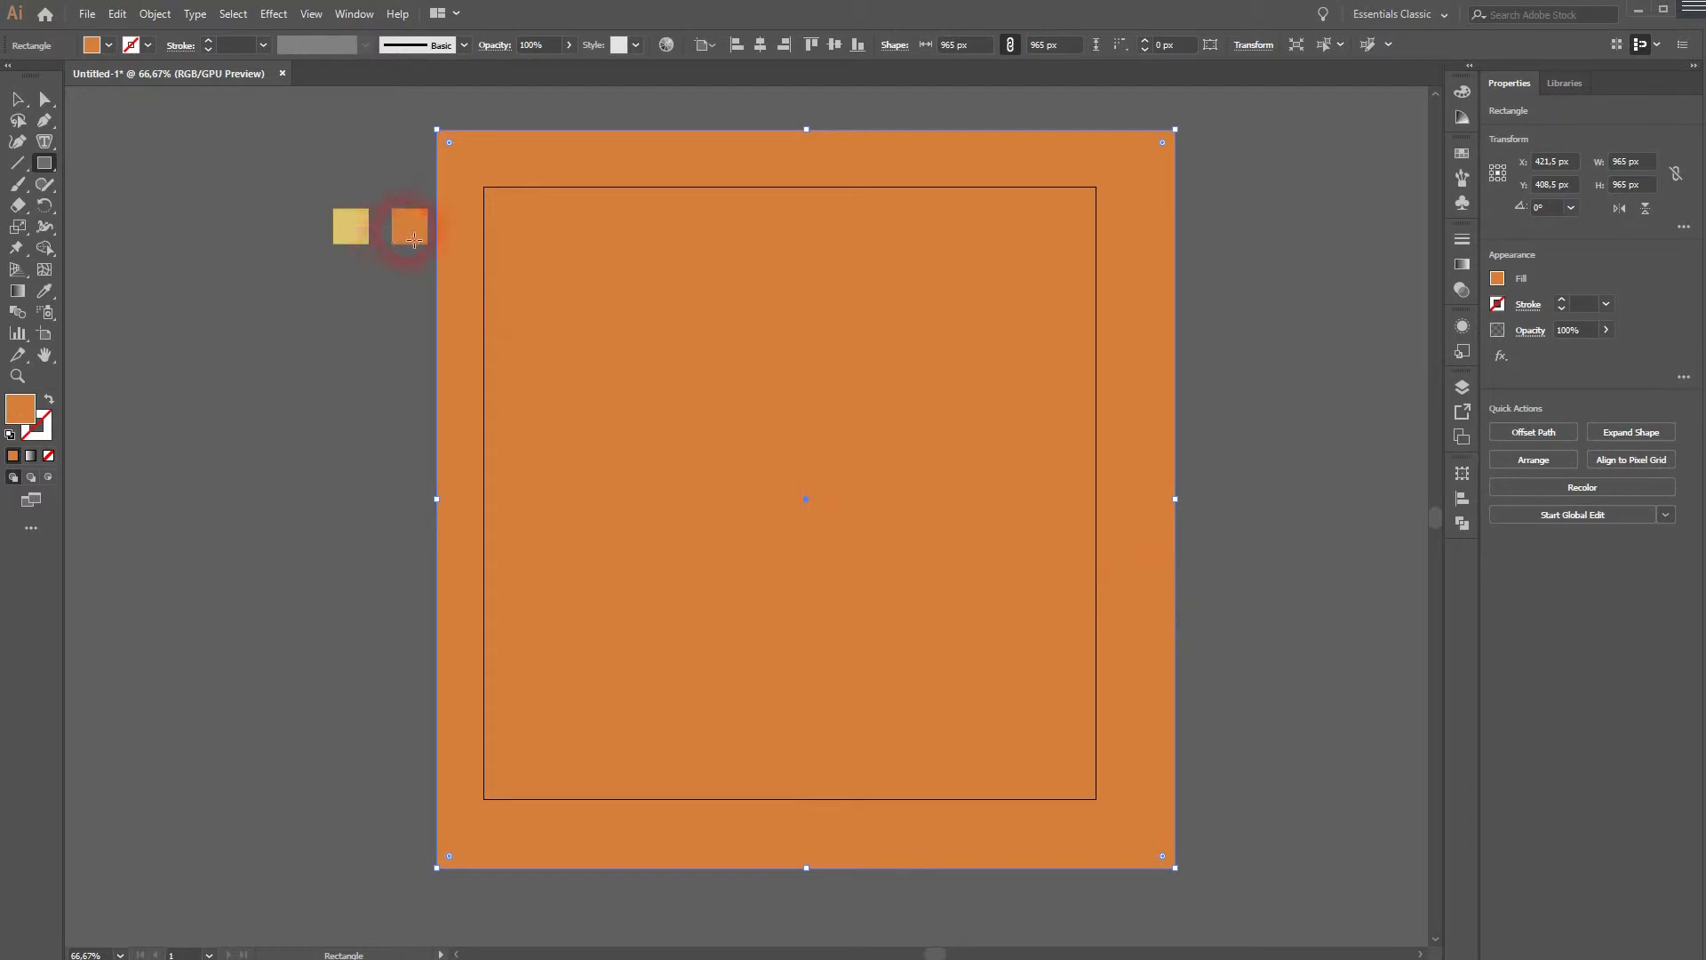
- Fill the square with the yellow swatch color using the Eyedropper
key("i")
left_click(351, 226)
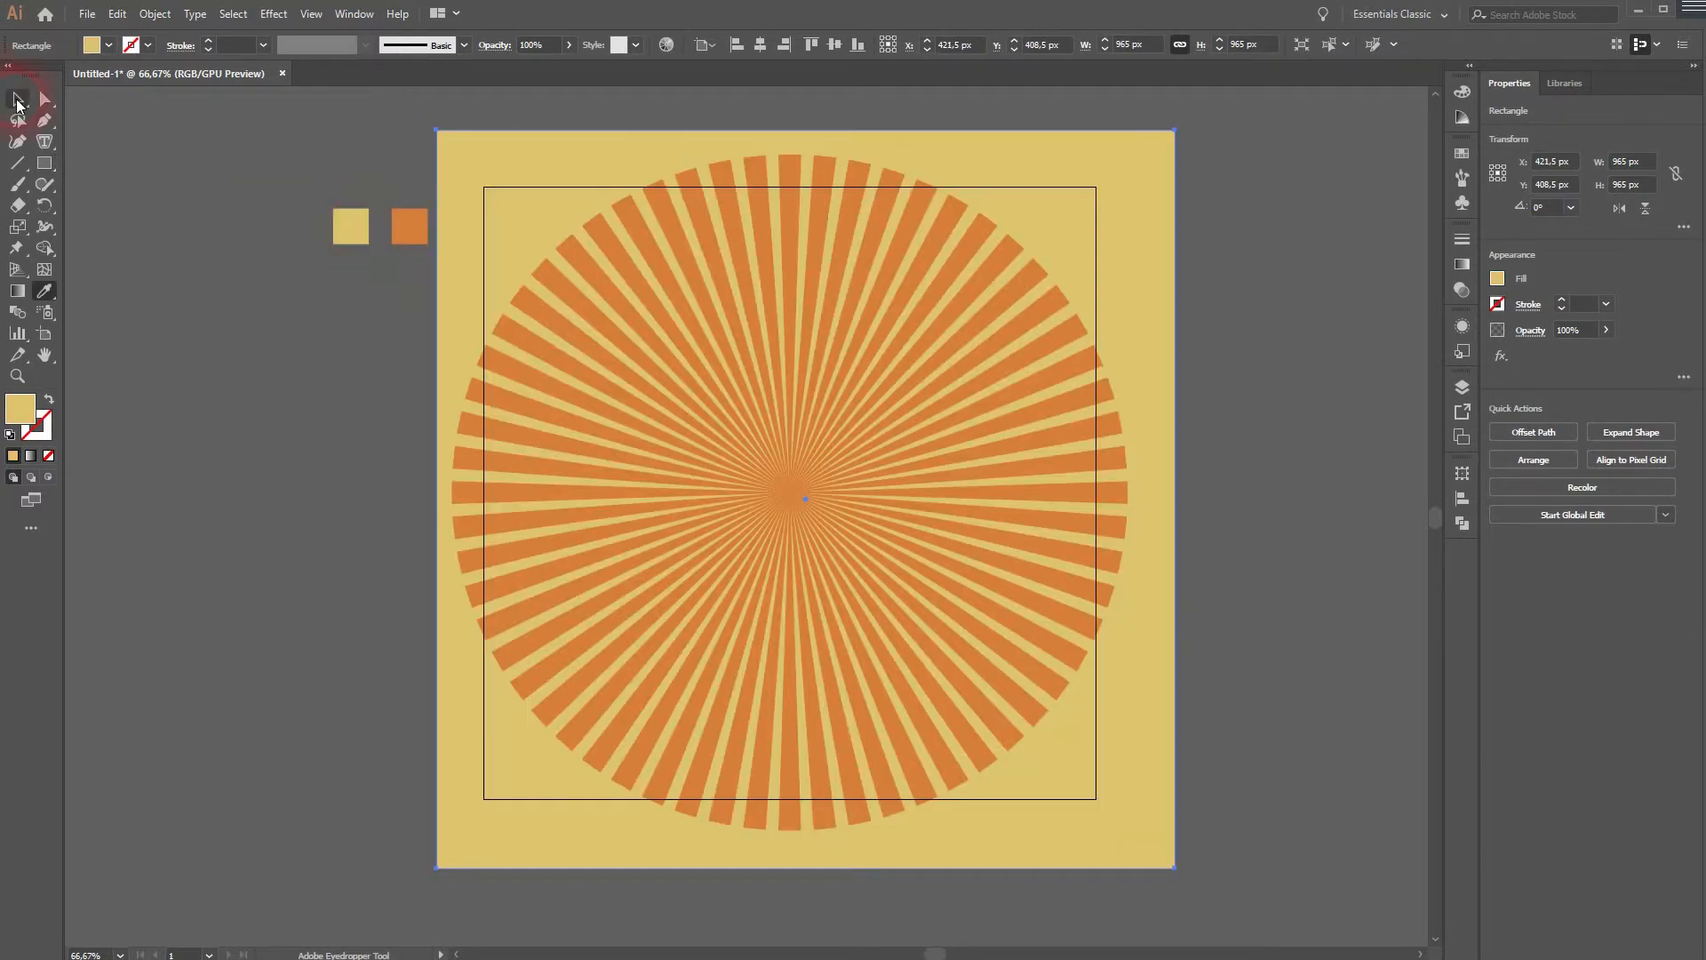
left_click(16, 101)
left_click(249, 589)
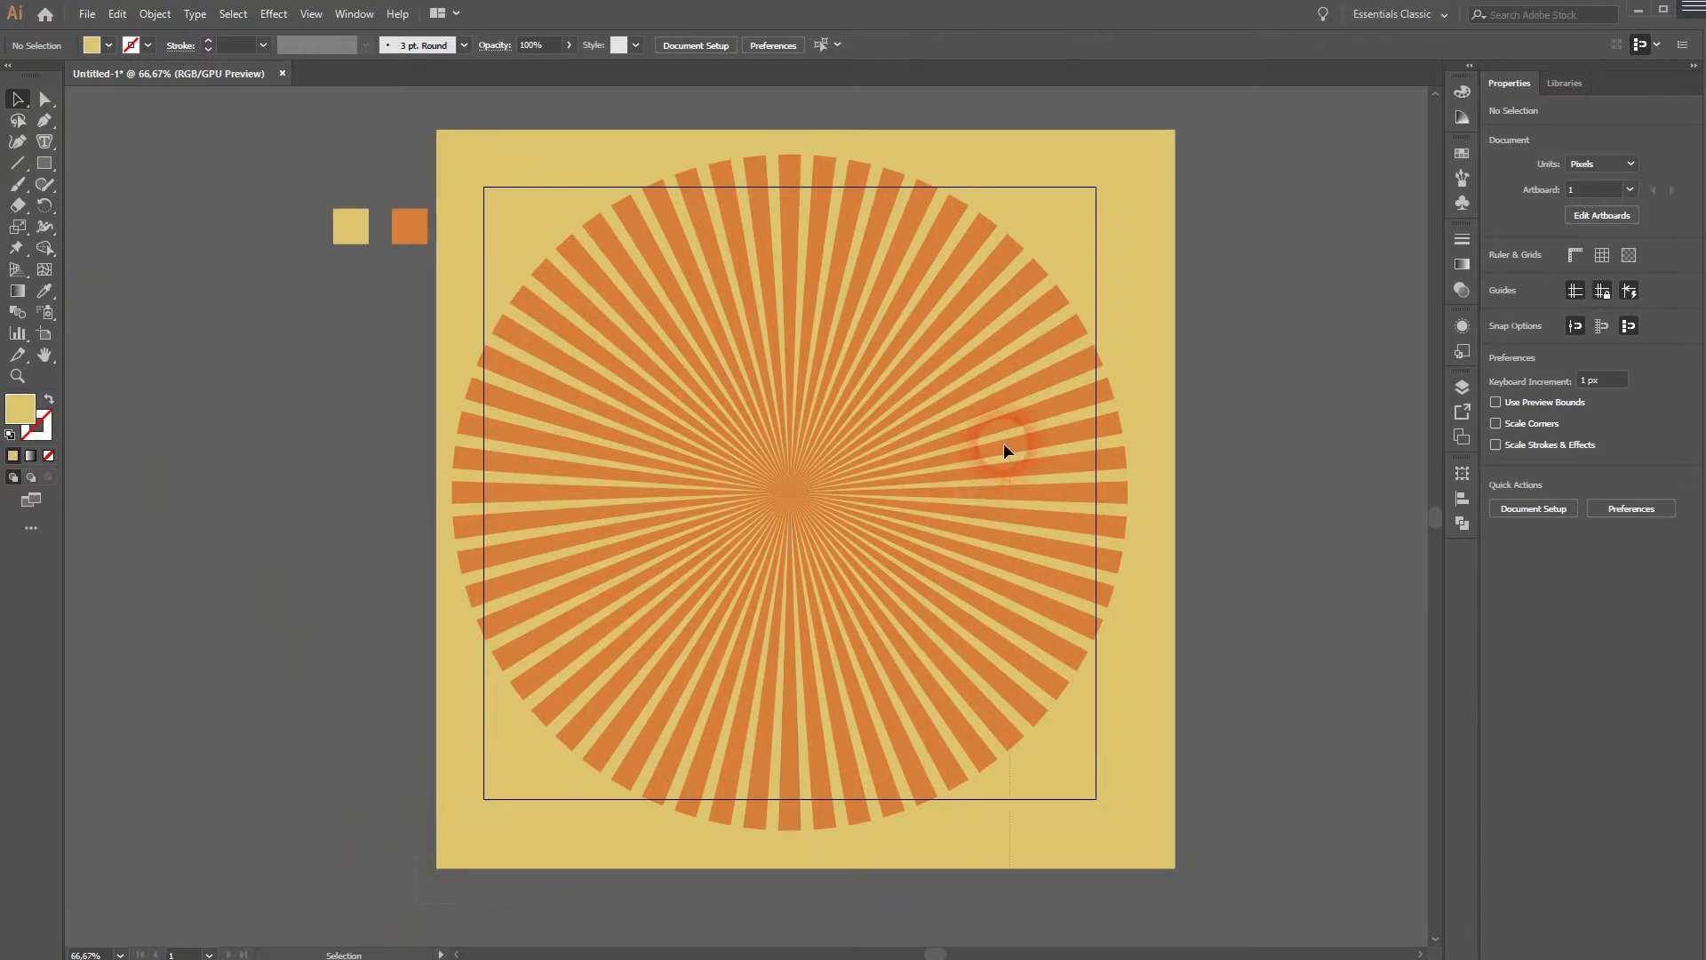
left_click_drag(1218, 135, 1223, 125)
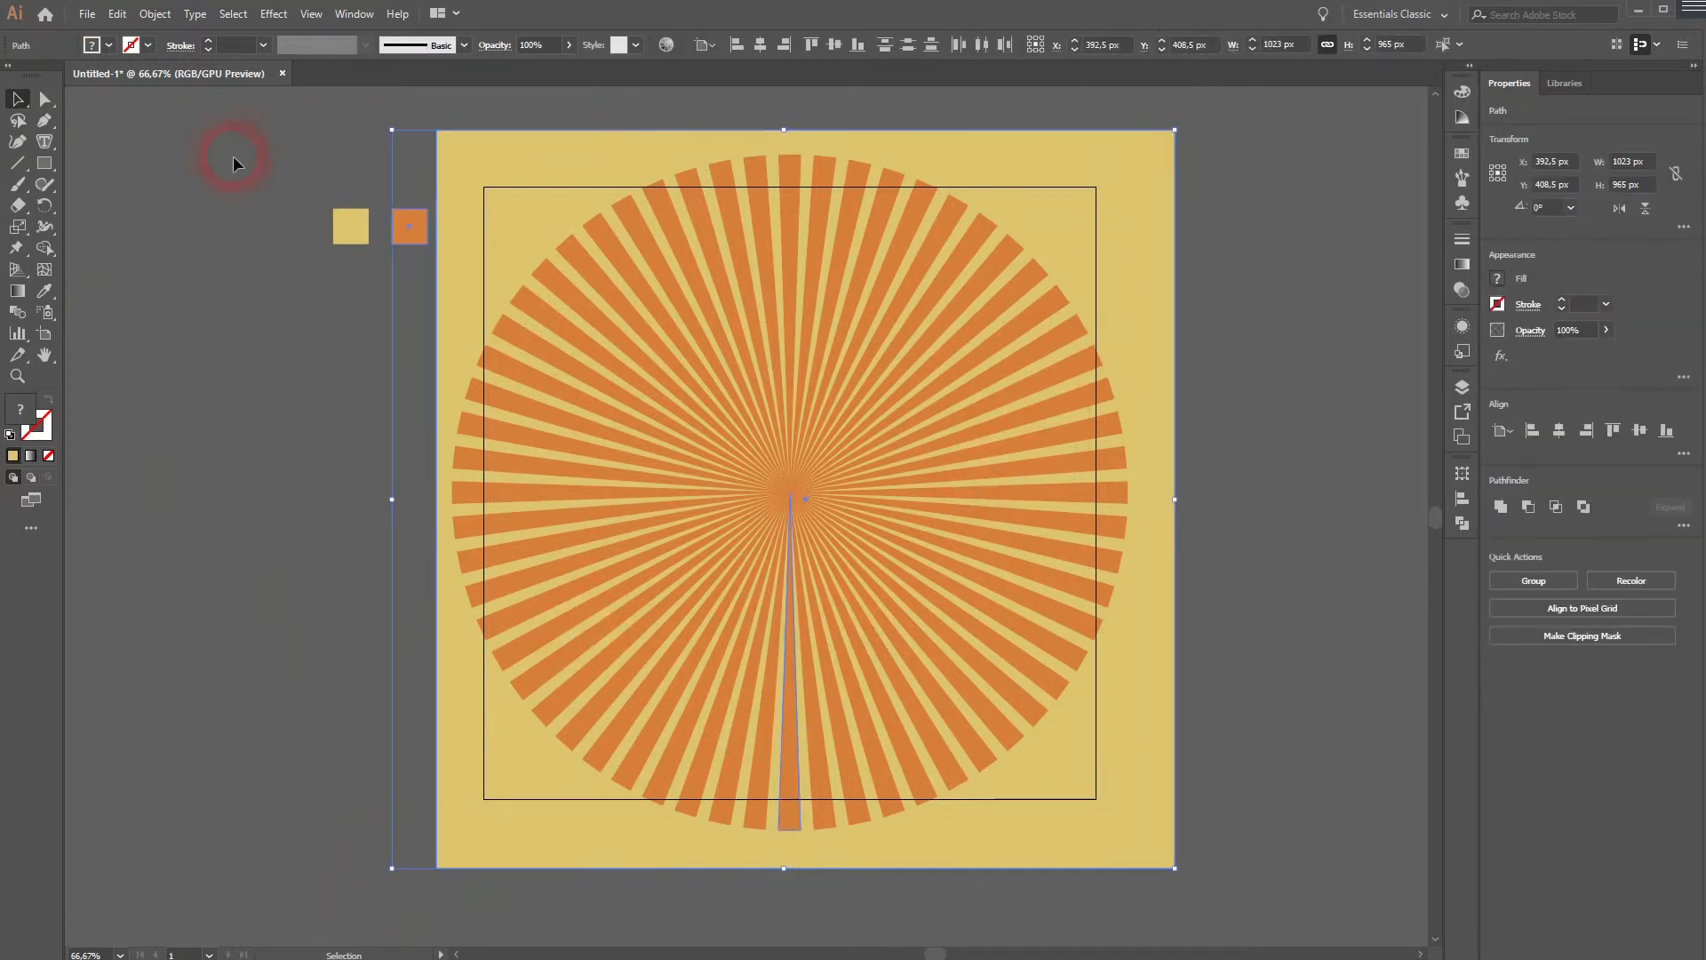
left_click_drag(42, 251, 125, 255)
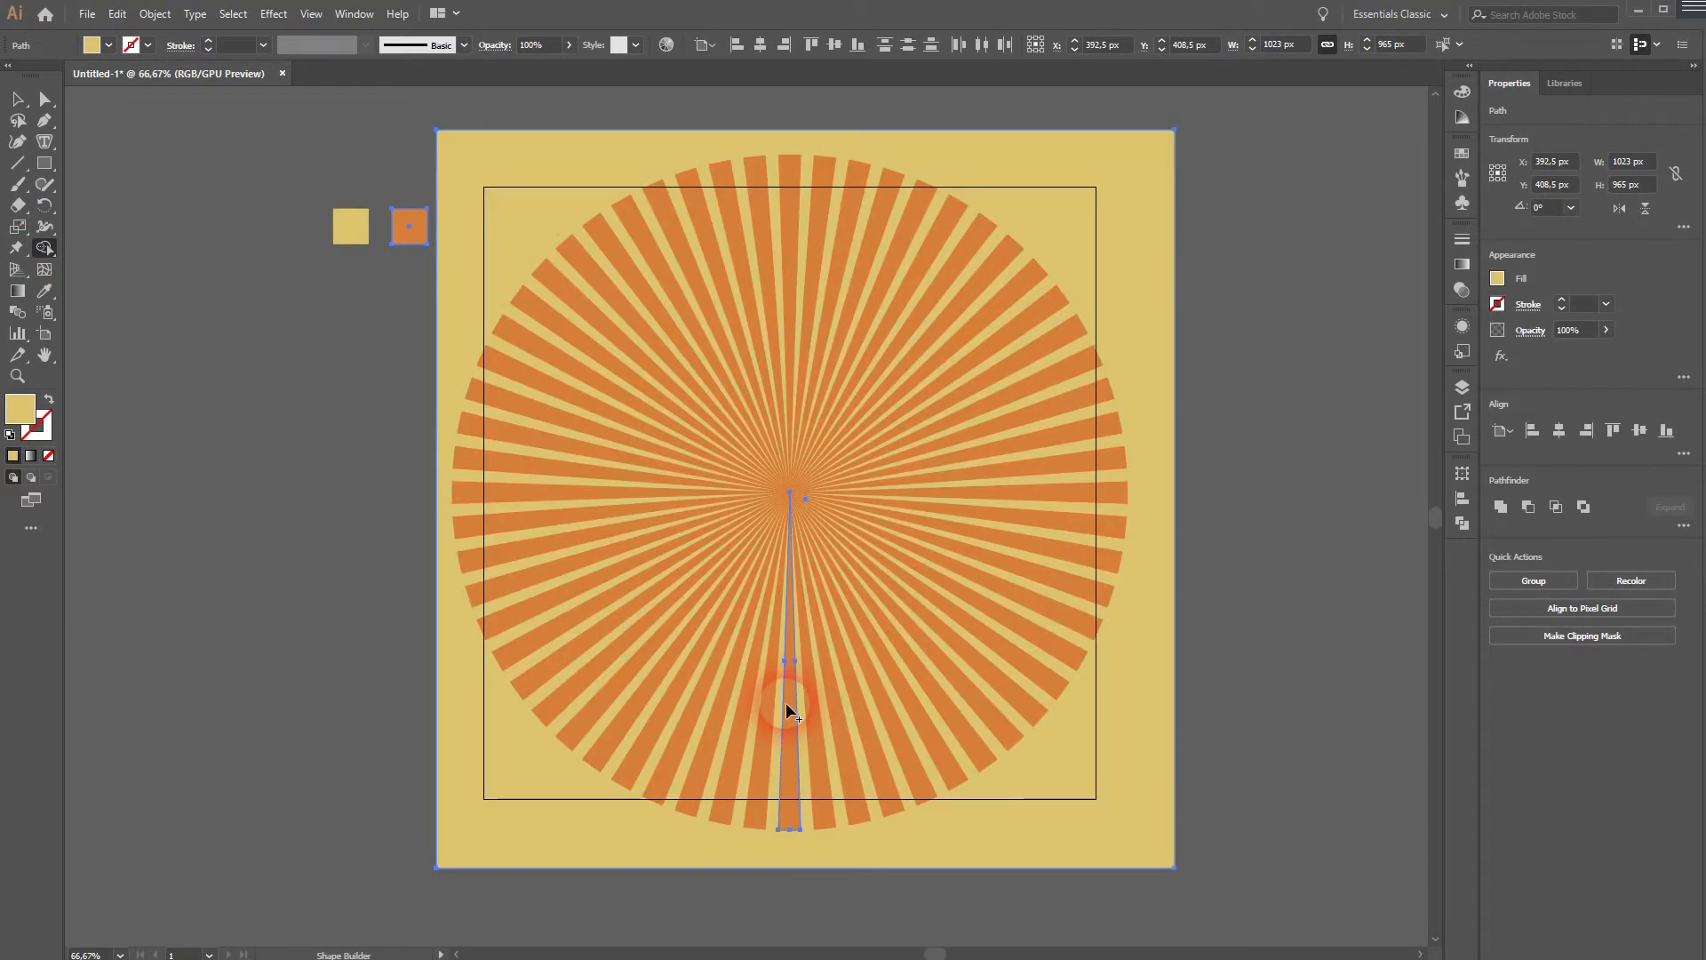
left_click(17, 99)
left_click(198, 601)
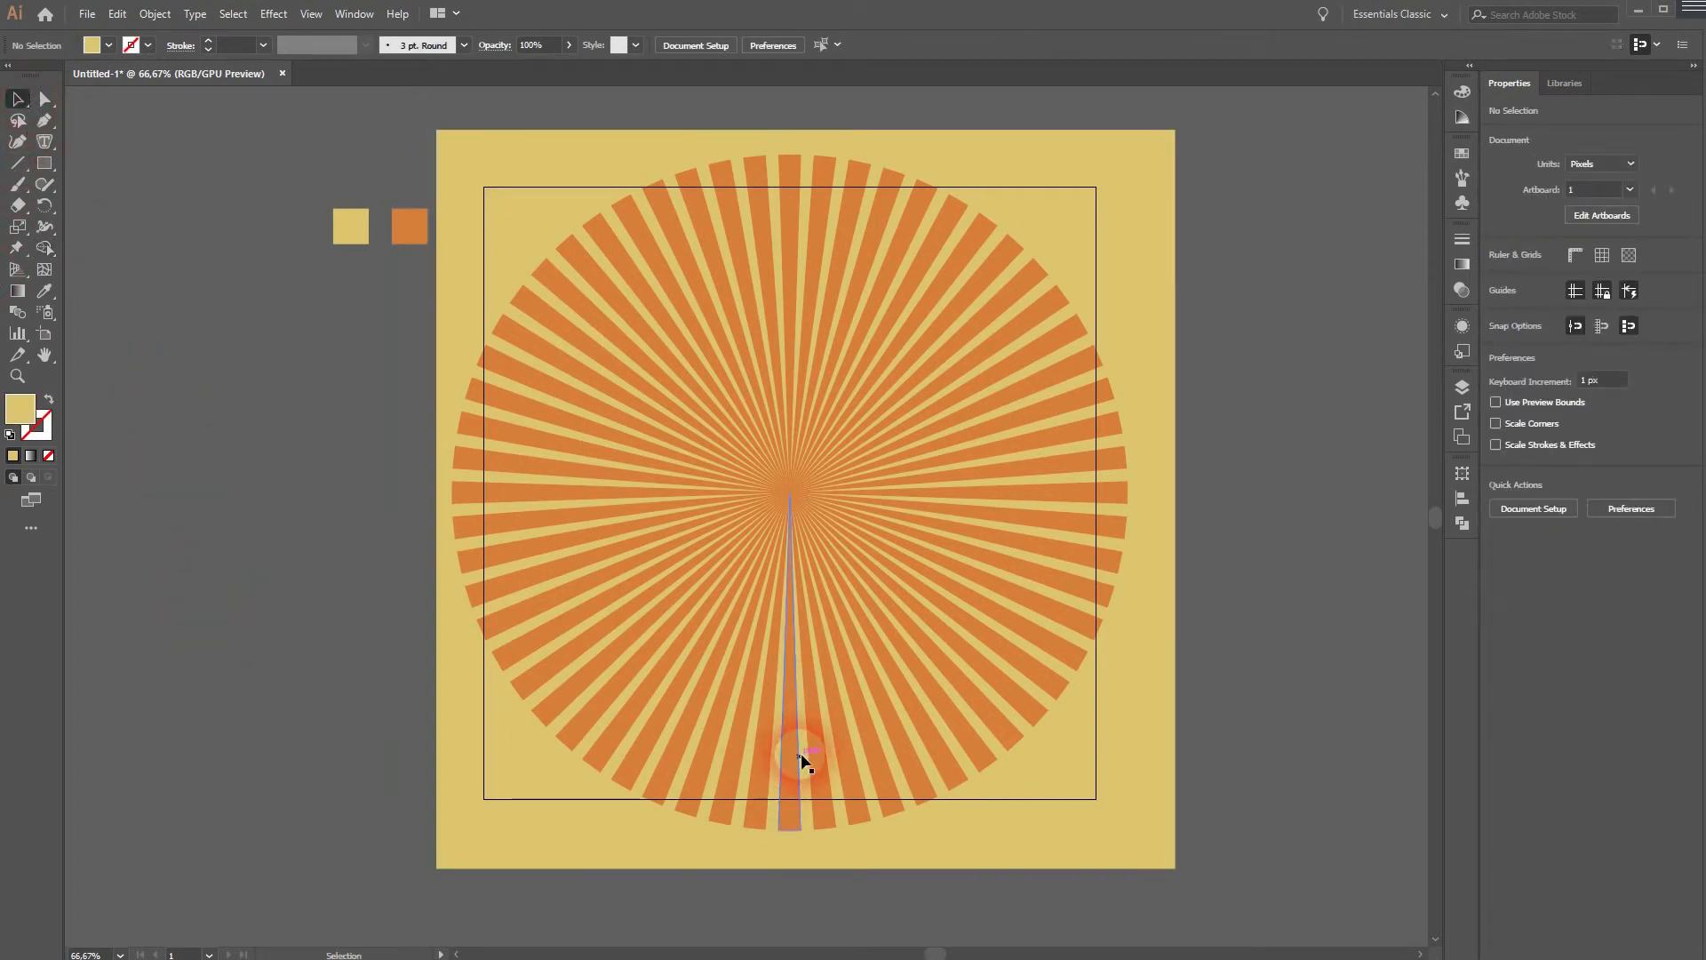
- Expand the spike's Transform appearance into separate ray shapes
left_click(796, 739)
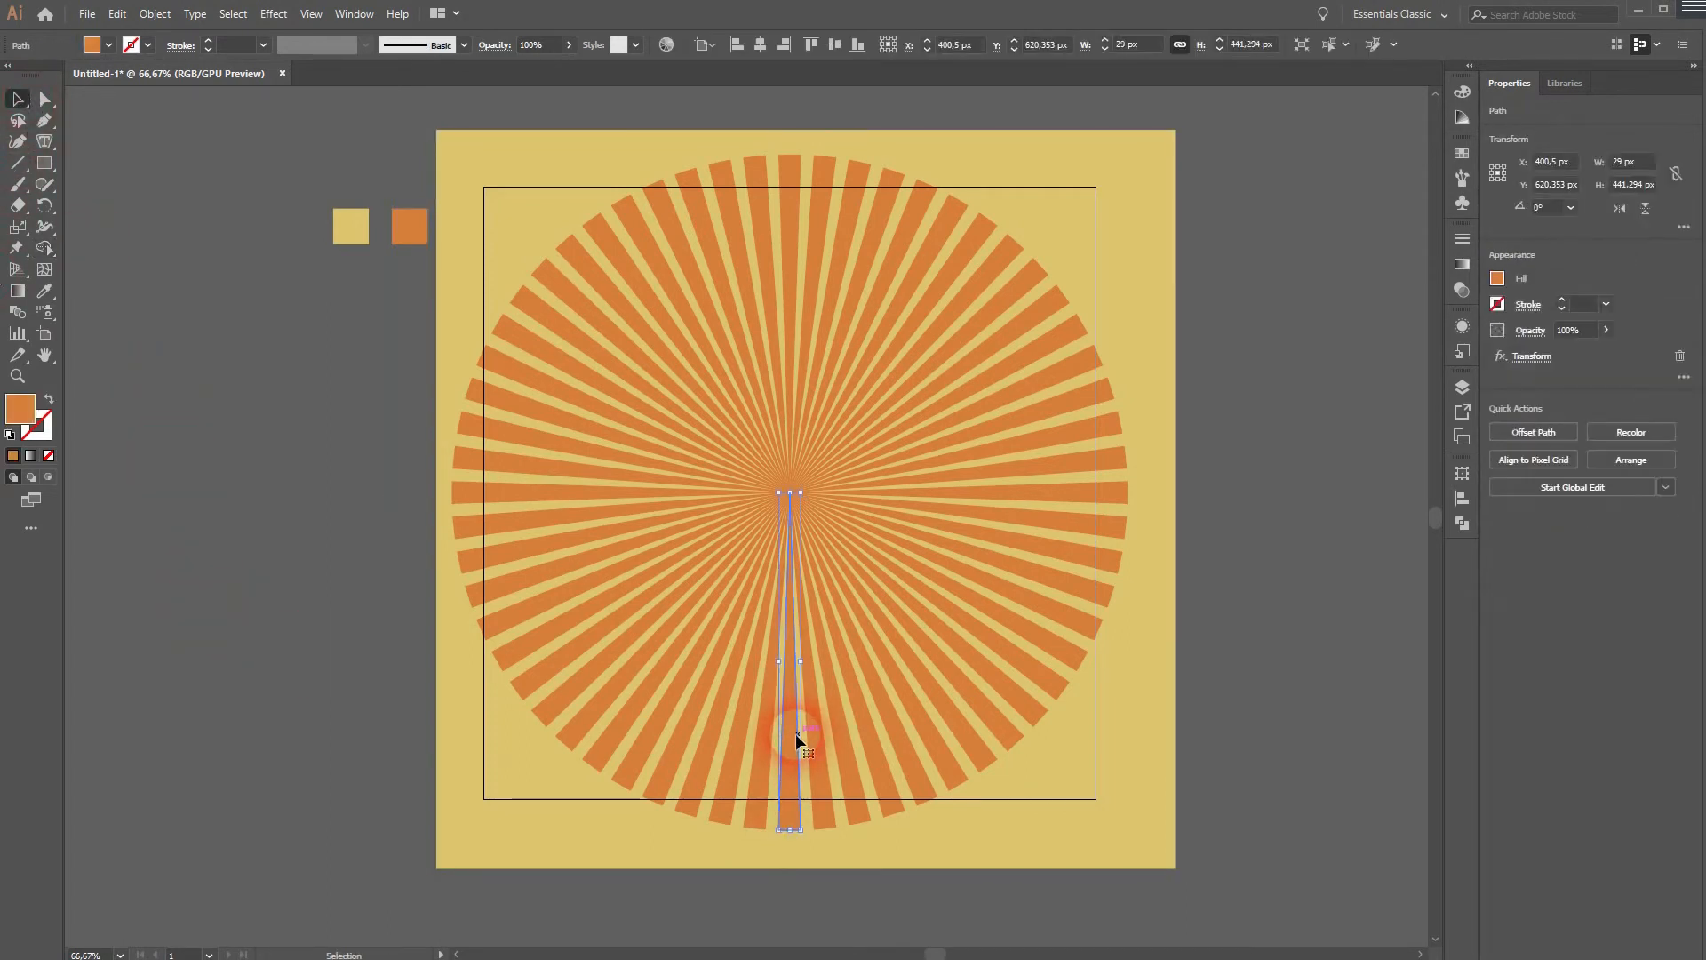
left_click(154, 14)
left_click(255, 219)
left_click(615, 516)
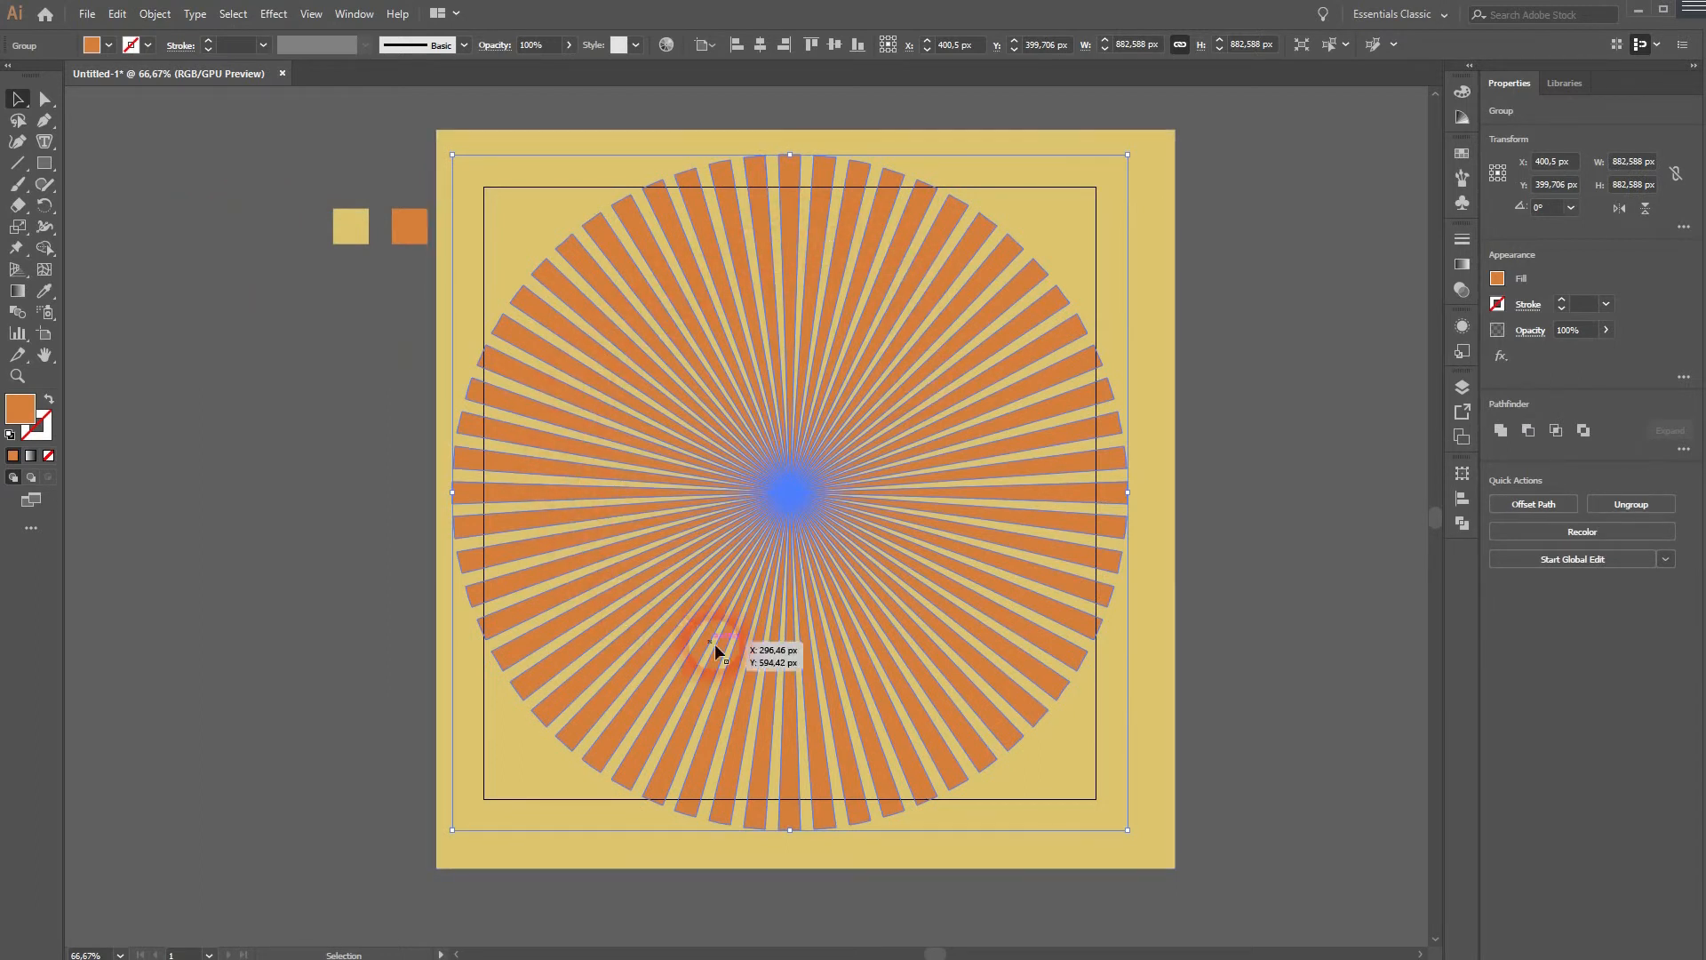
left_click_drag(443, 908, 920, 383)
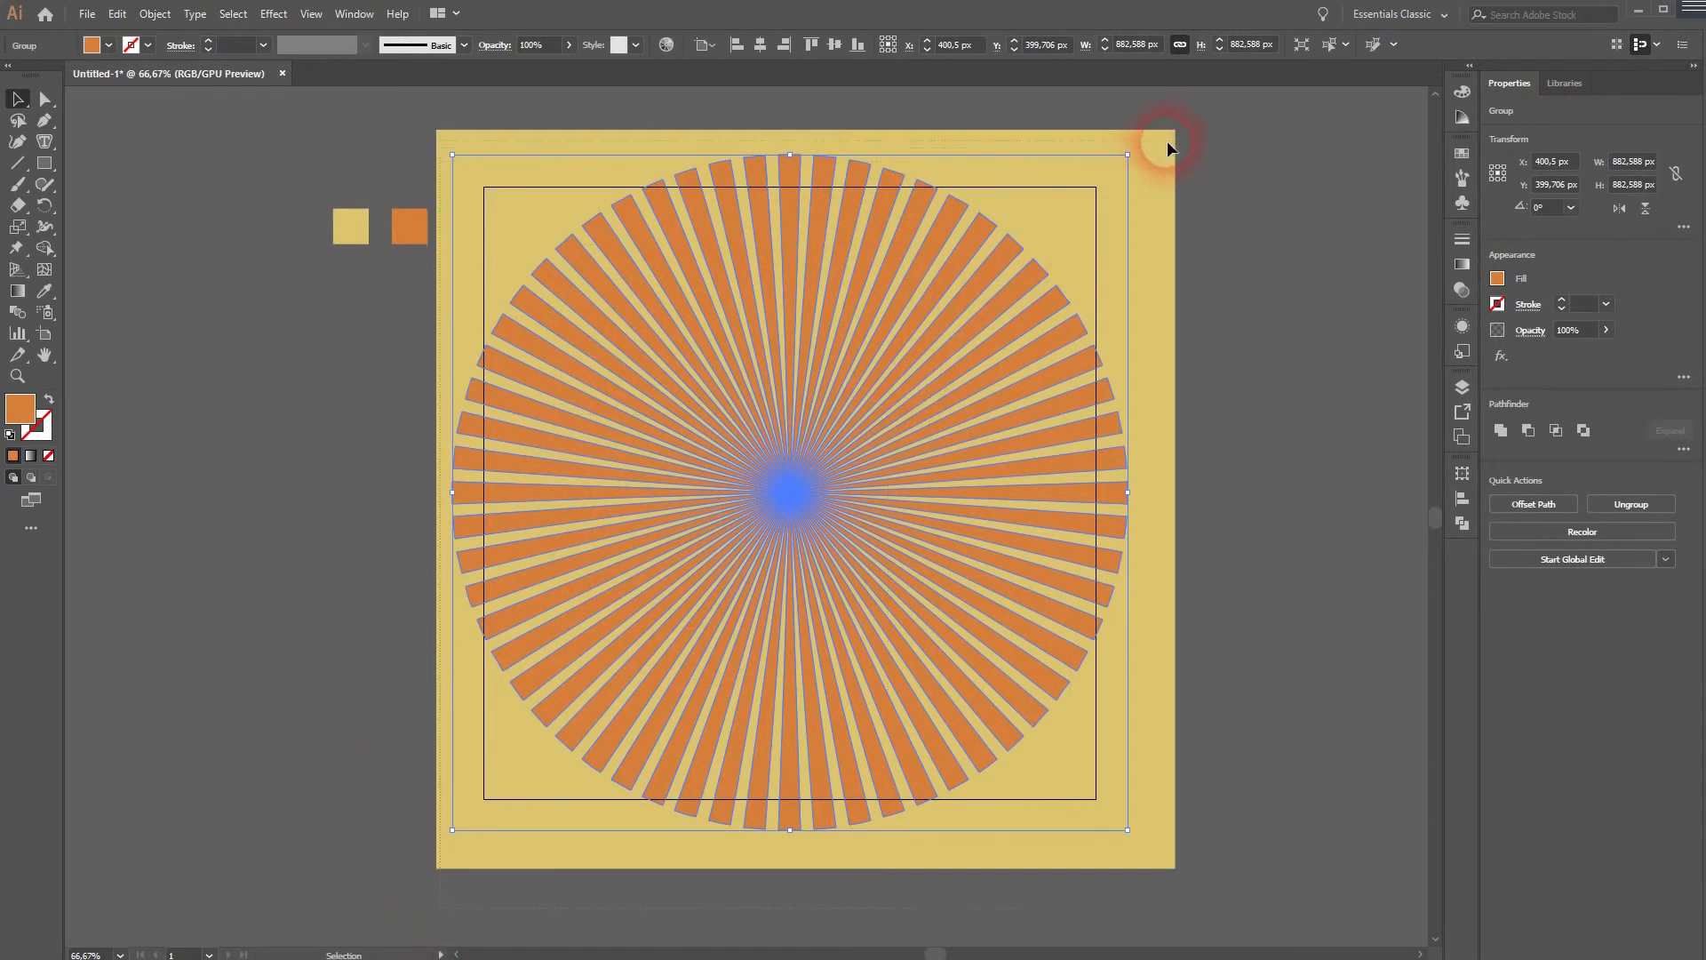
key("ctrl+a")
left_click(44, 248)
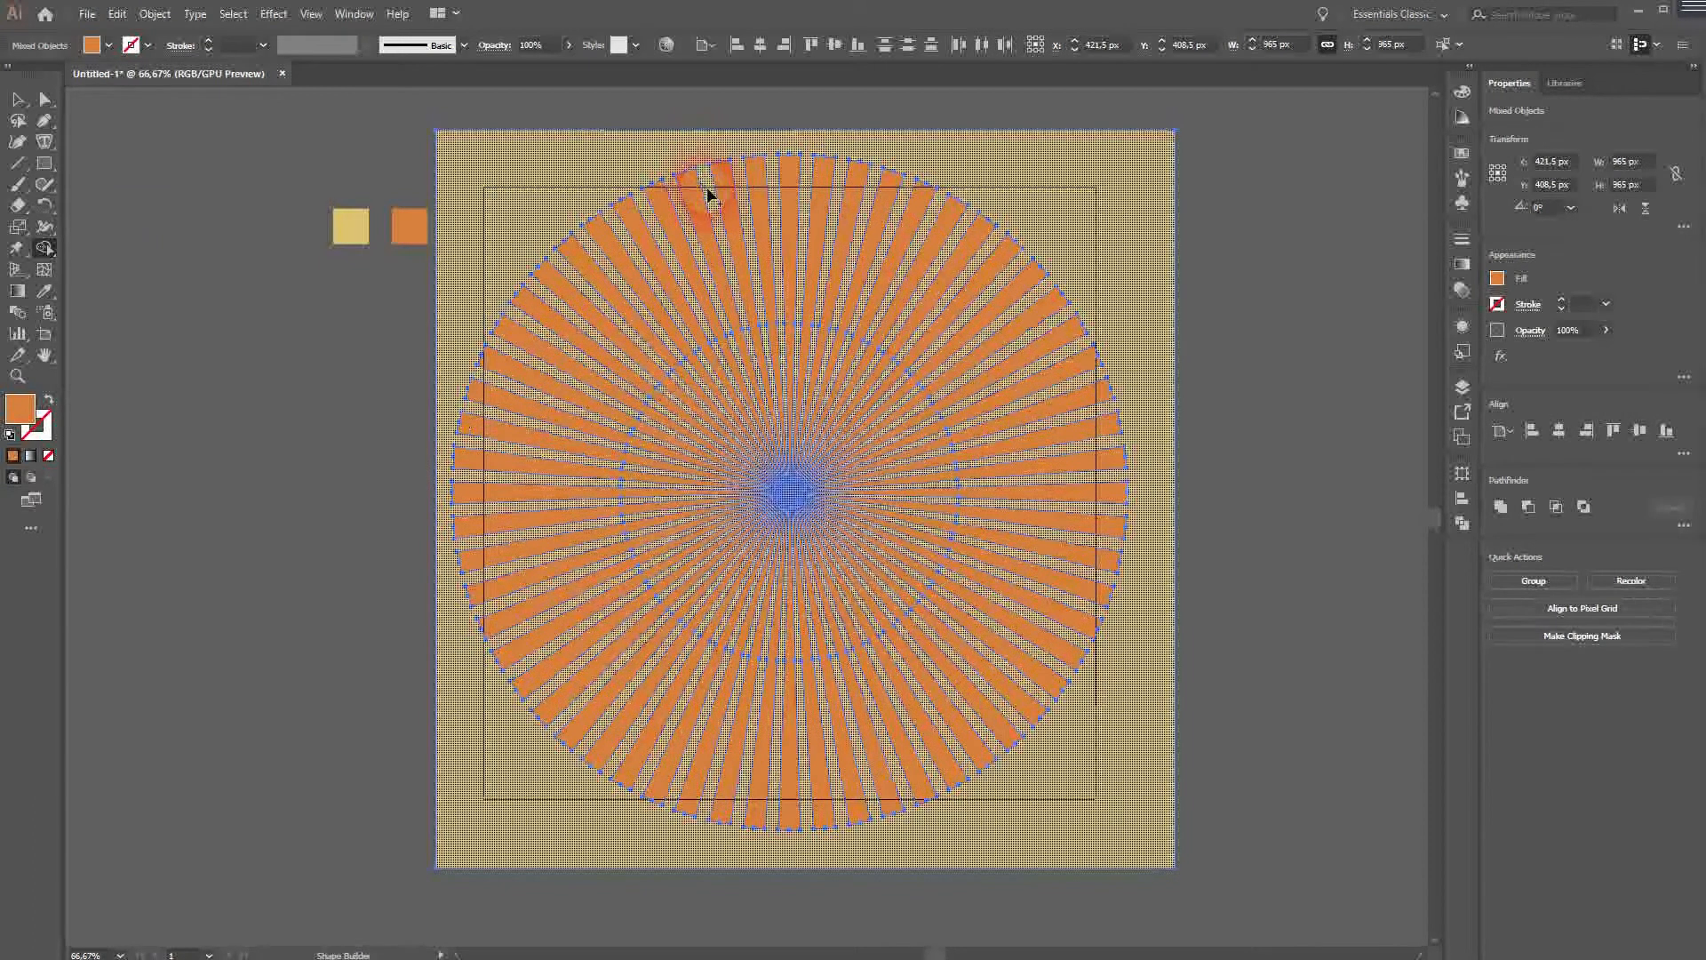
left_click(18, 99)
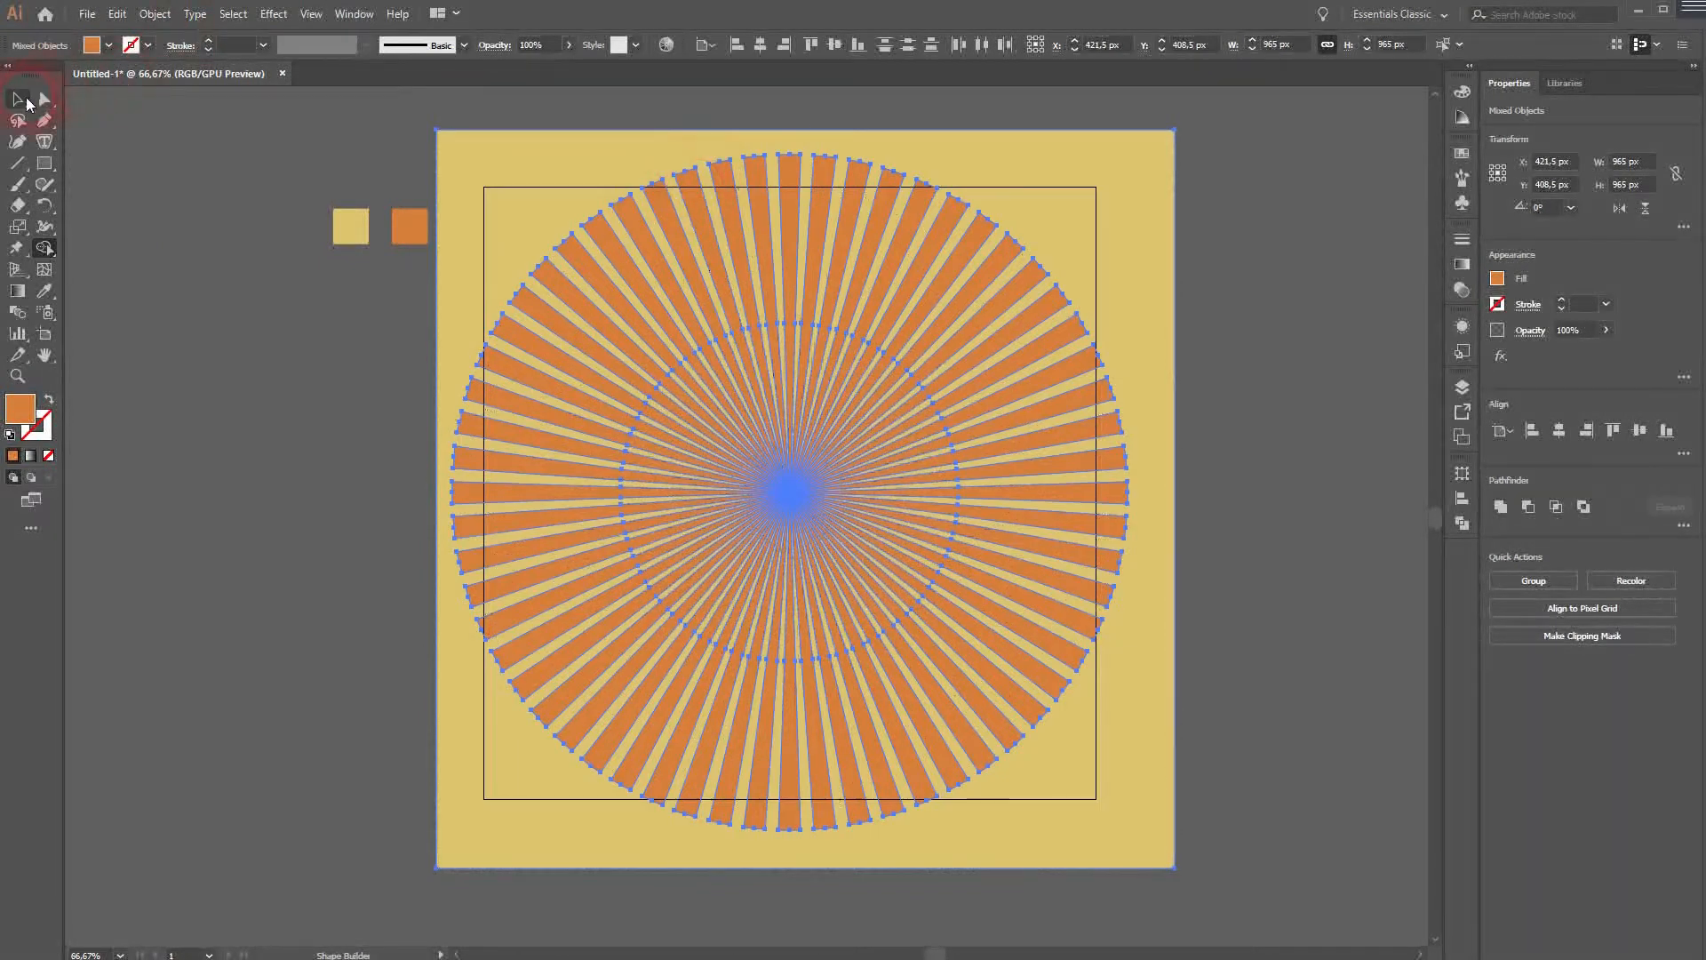
left_click(227, 457)
- Scale the yellow square down from its corner to about 551 px
left_click(449, 142)
left_click_drag(438, 132, 599, 265)
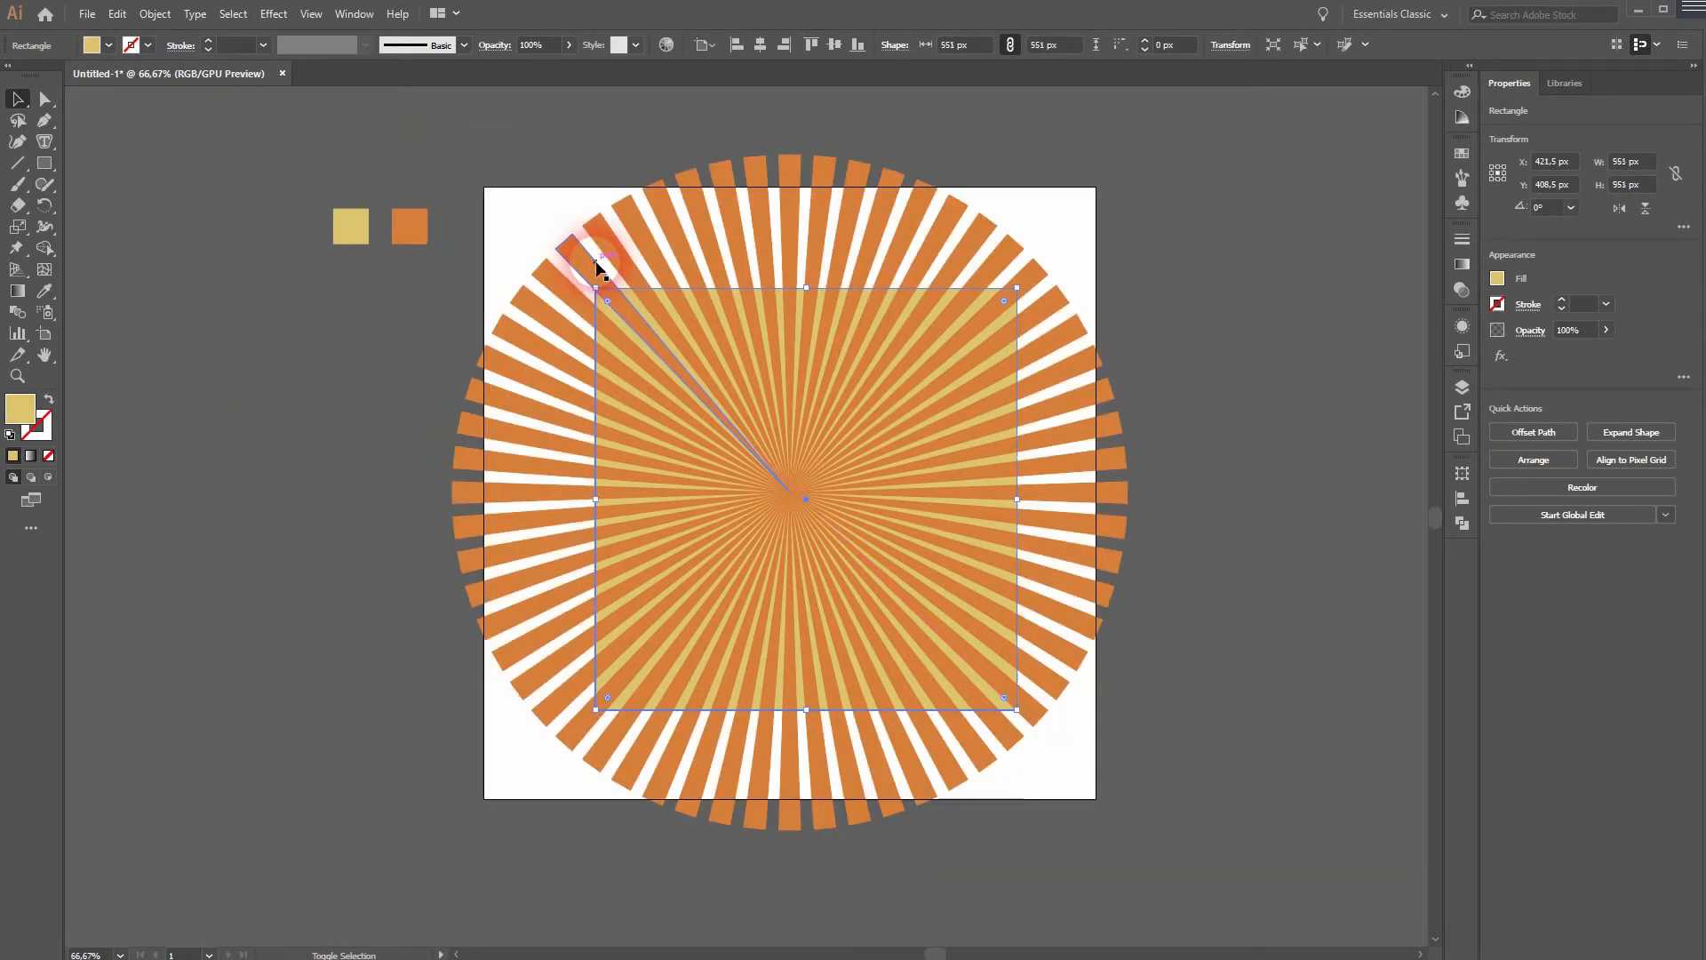
left_click(364, 734)
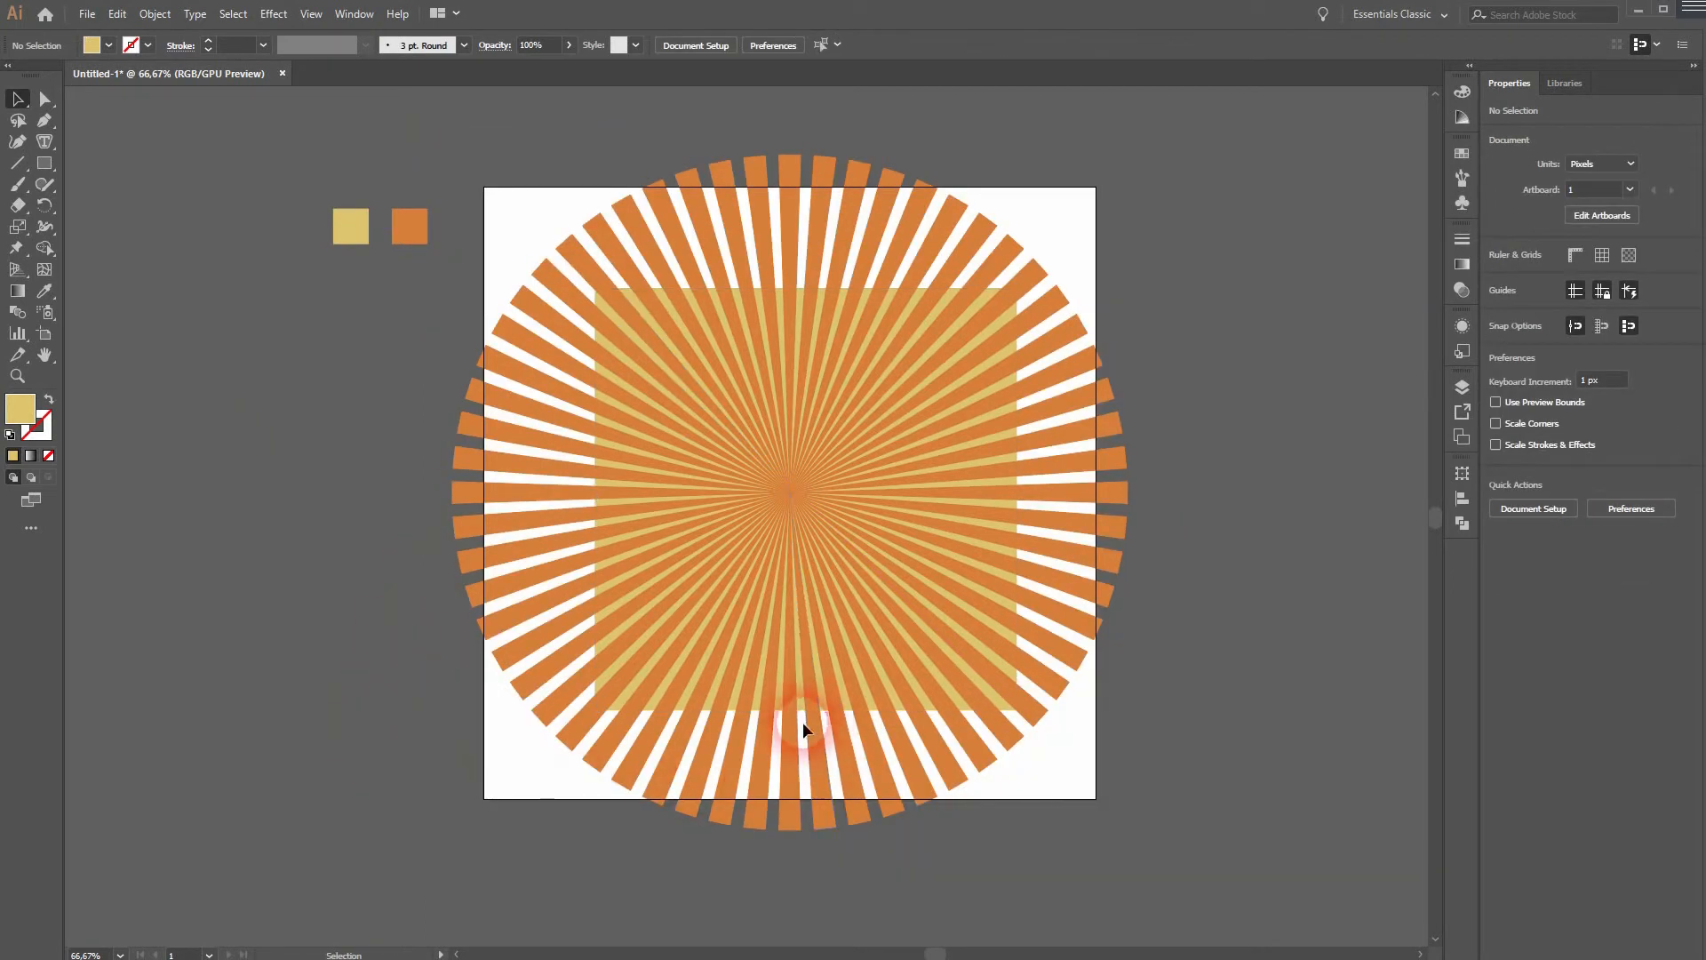
- Align the rays and the square to each other's horizontal and vertical centers
left_click_drag(541, 798, 1260, 125)
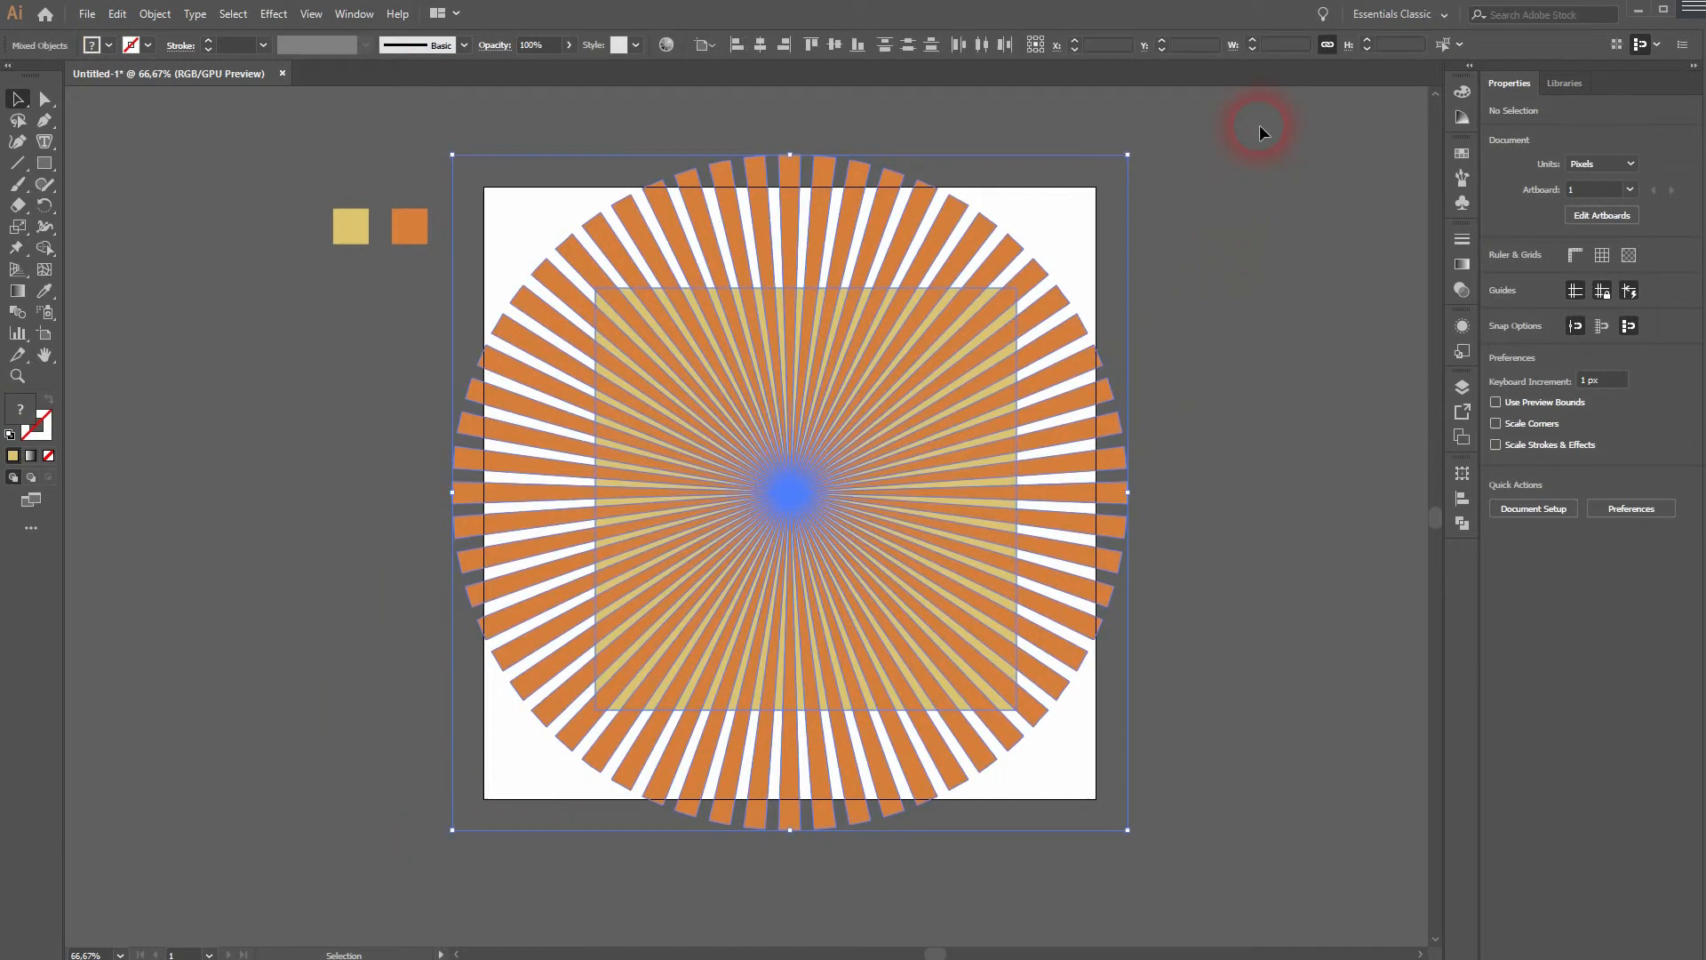
left_click(761, 46)
left_click(834, 45)
left_click(302, 632)
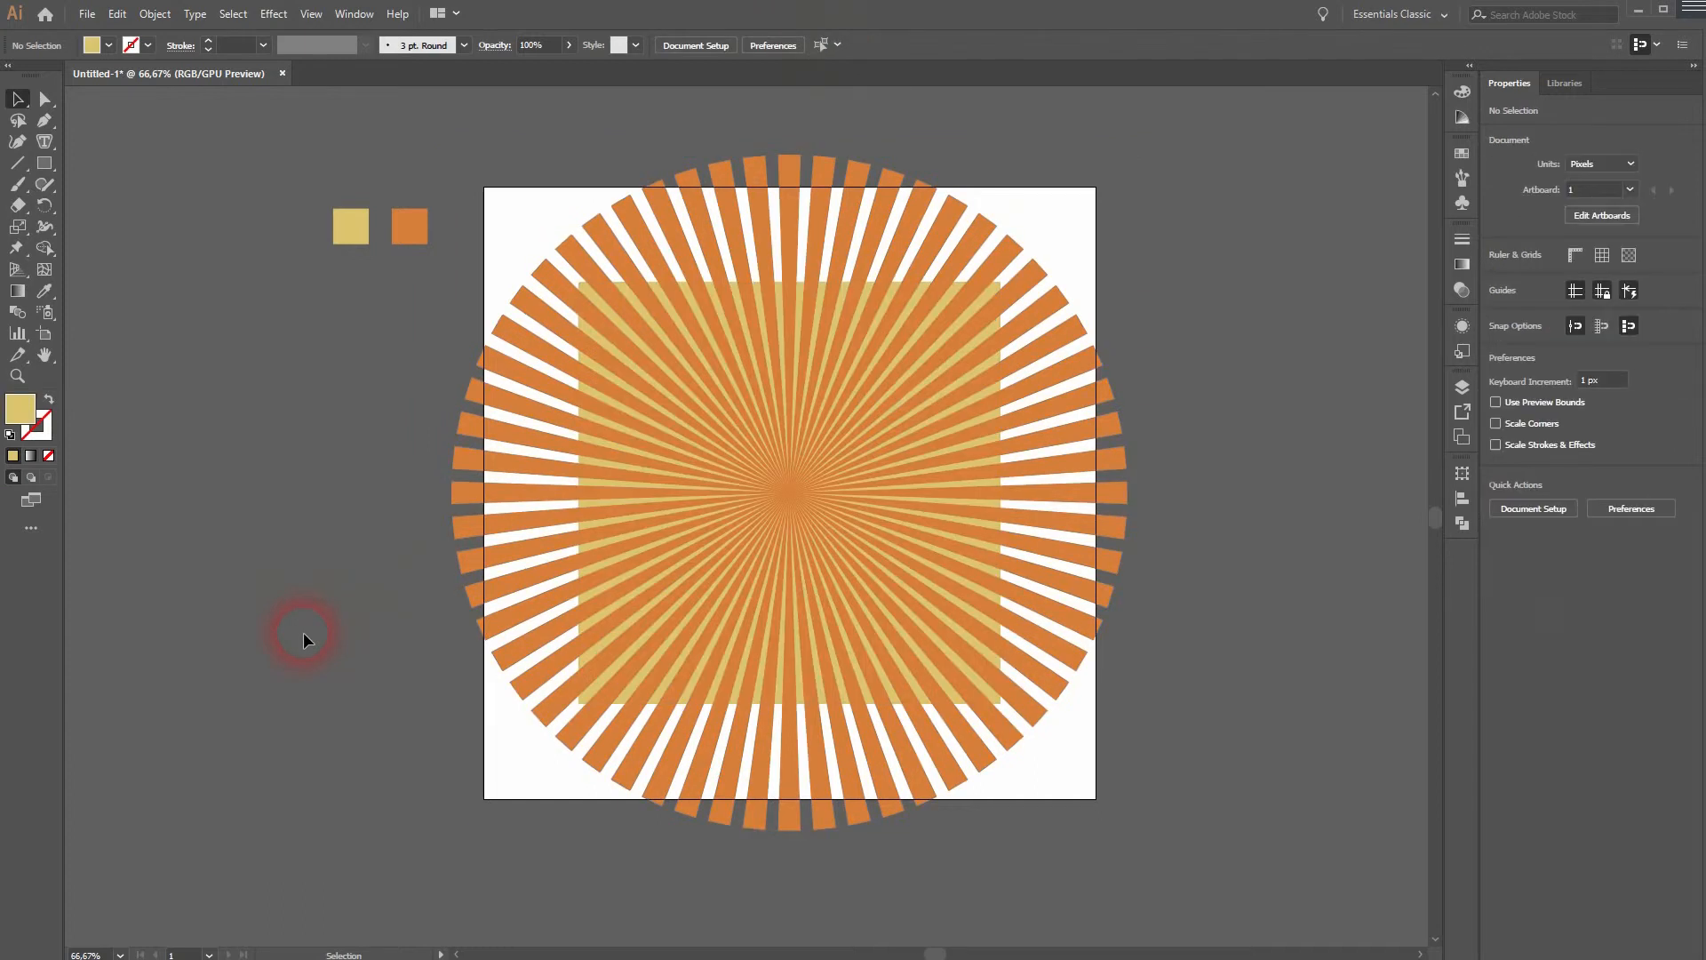
- Use Shape Builder to remove the ray parts extending outside the yellow square
left_click_drag(512, 862, 1269, 126)
left_click(45, 248)
mouse_move(648, 277)
left_mouse_down()
mouse_move(643, 236)
mouse_move(572, 252)
mouse_move(864, 219)
mouse_move(993, 260)
mouse_move(1030, 314)
mouse_move(1060, 425)
mouse_move(1011, 727)
mouse_move(832, 775)
mouse_move(739, 773)
mouse_move(545, 713)
mouse_move(514, 583)
mouse_move(530, 367)
mouse_move(574, 256)
left_mouse_up()
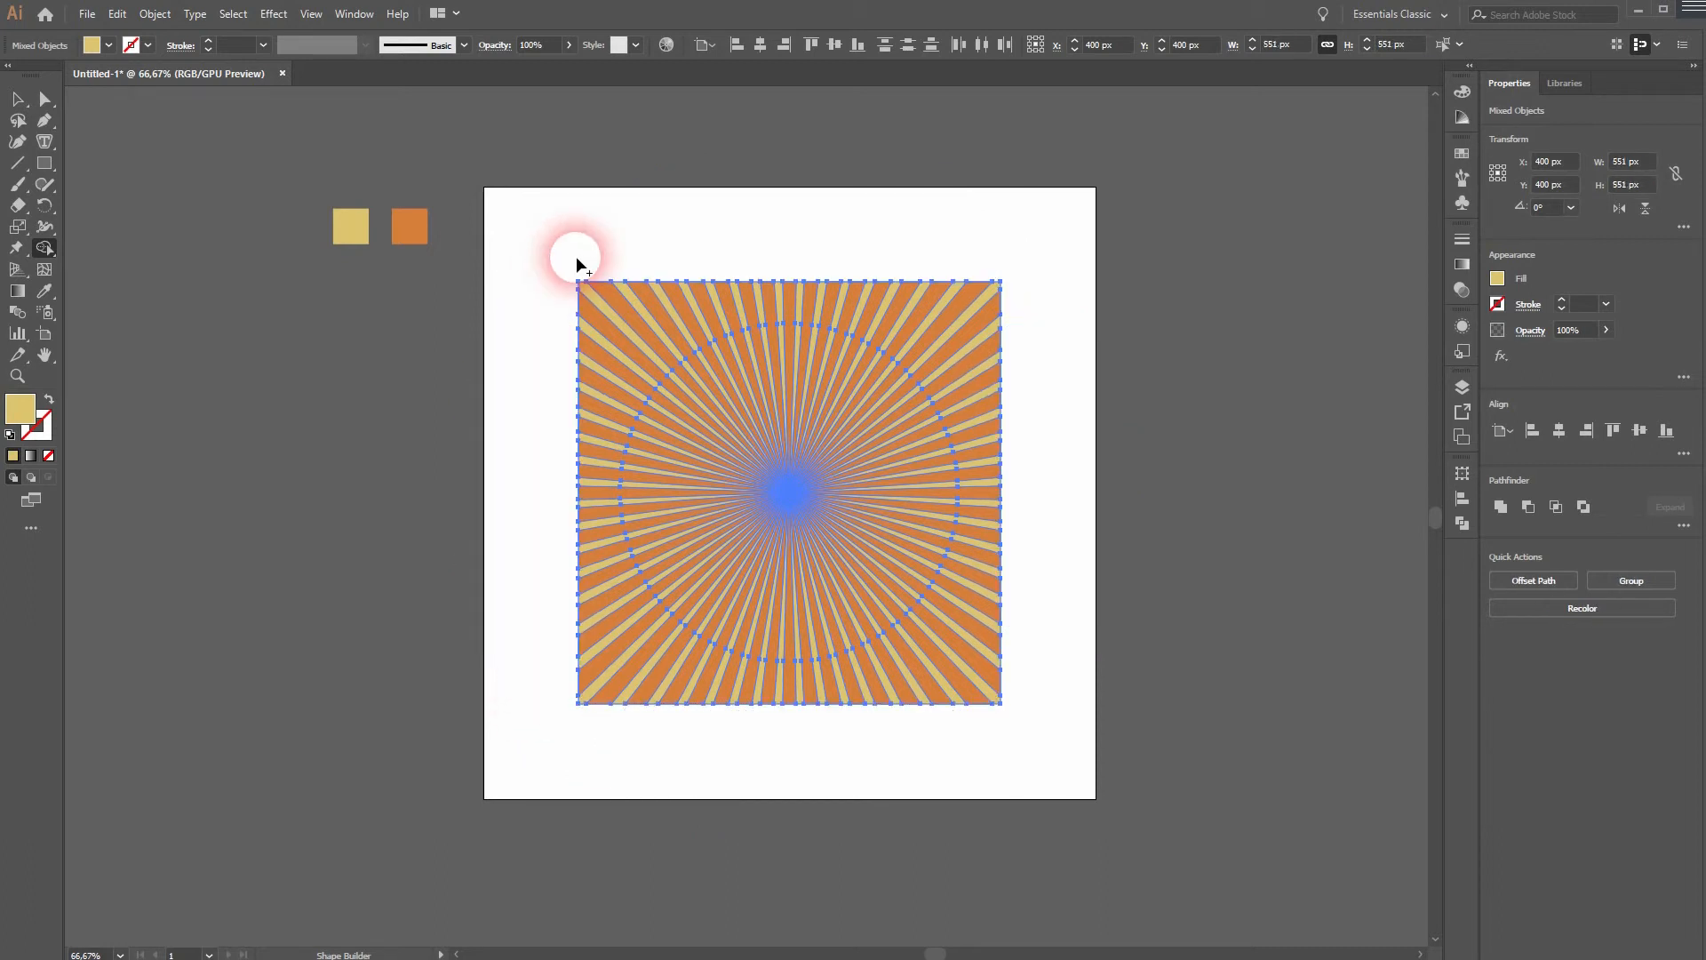
left_click(18, 99)
left_click(251, 585)
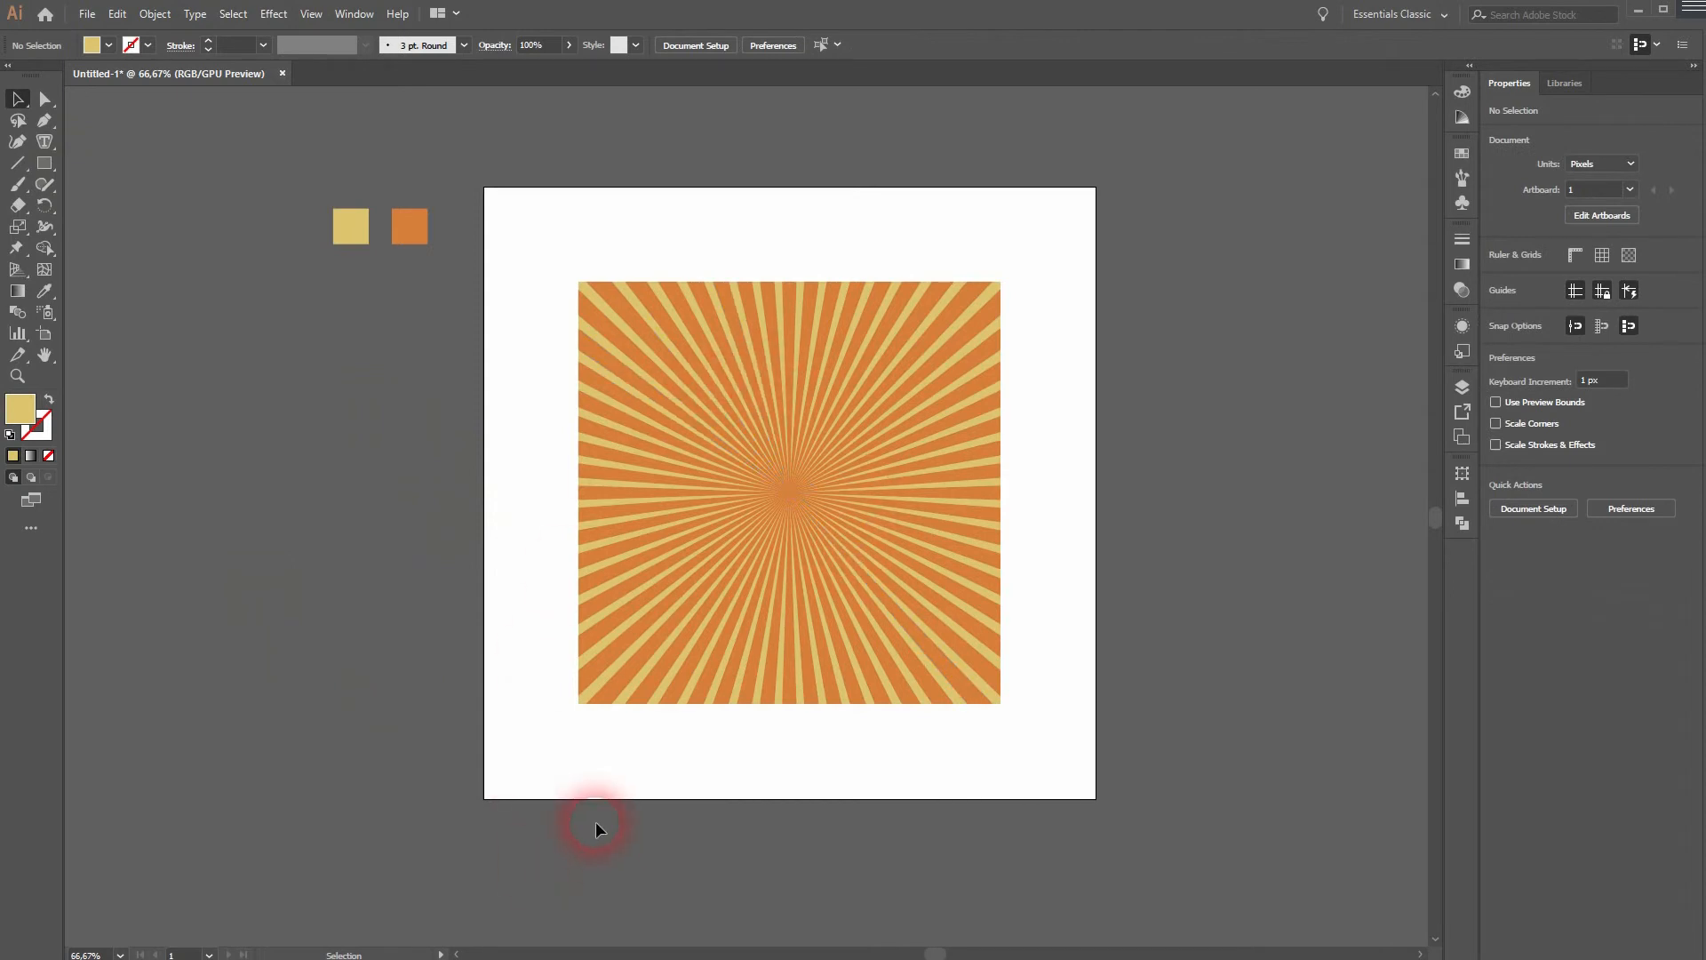
- Group the trimmed rays with the square and scale the group down from its corner
scroll(758, 560, "up", 1)
left_click_drag(468, 832, 1218, 103)
right_click(882, 270)
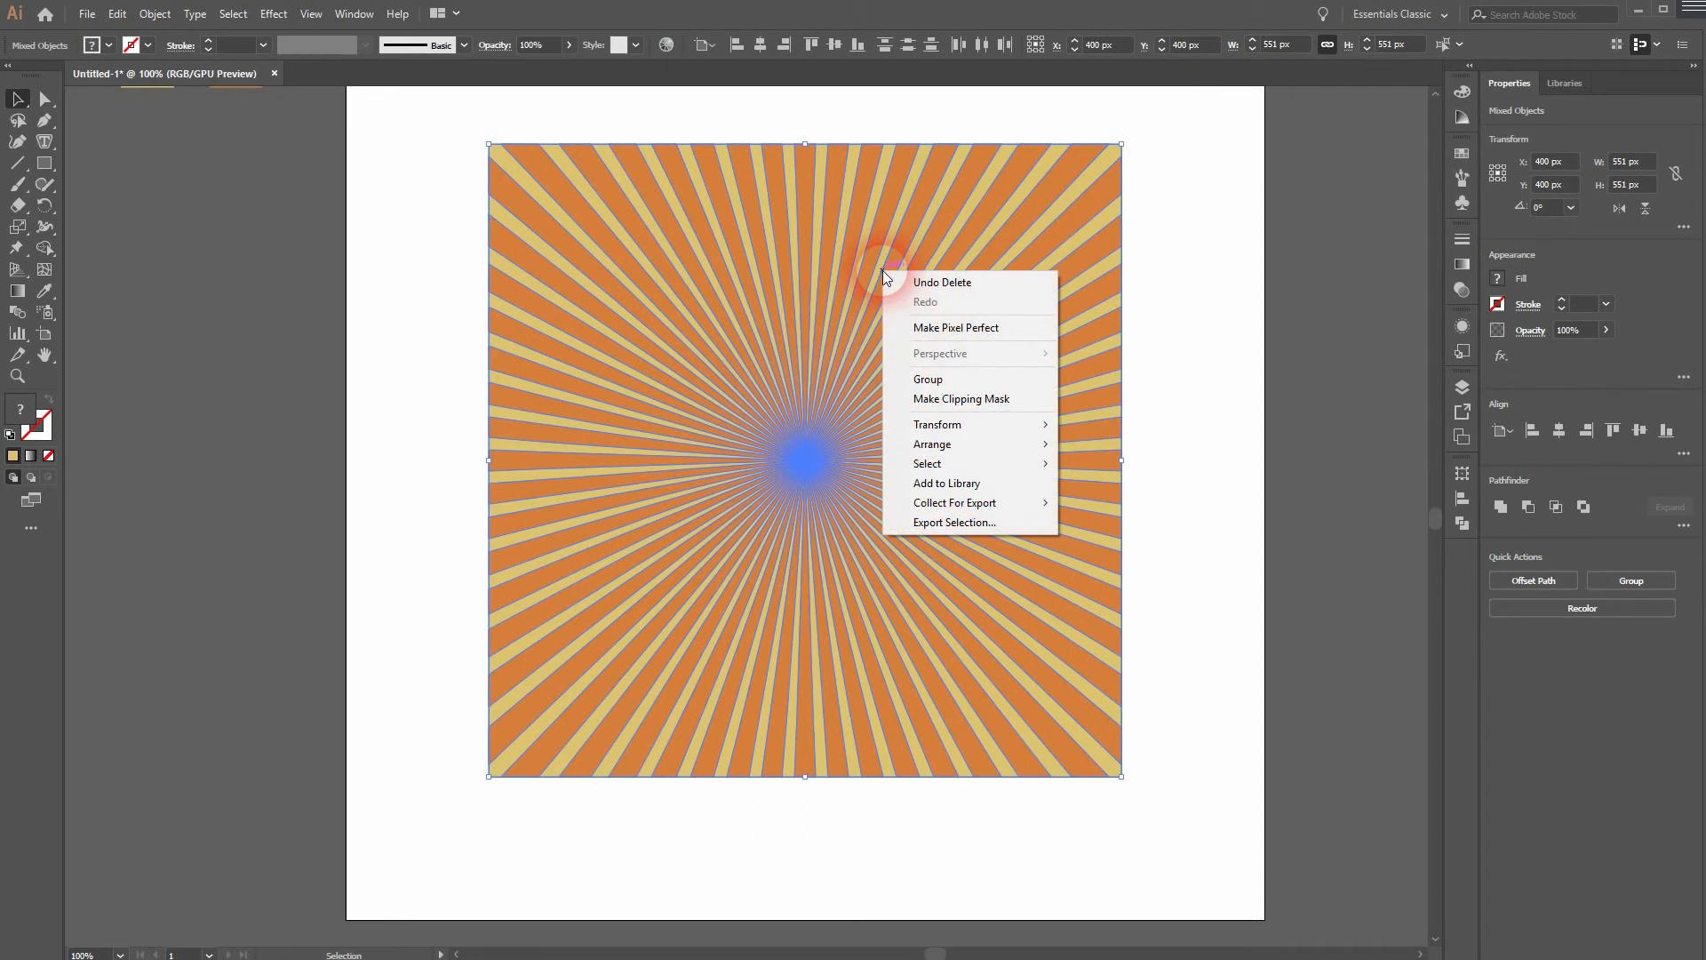
left_click(928, 379)
left_click_drag(1120, 145, 1028, 238)
left_click(1162, 507)
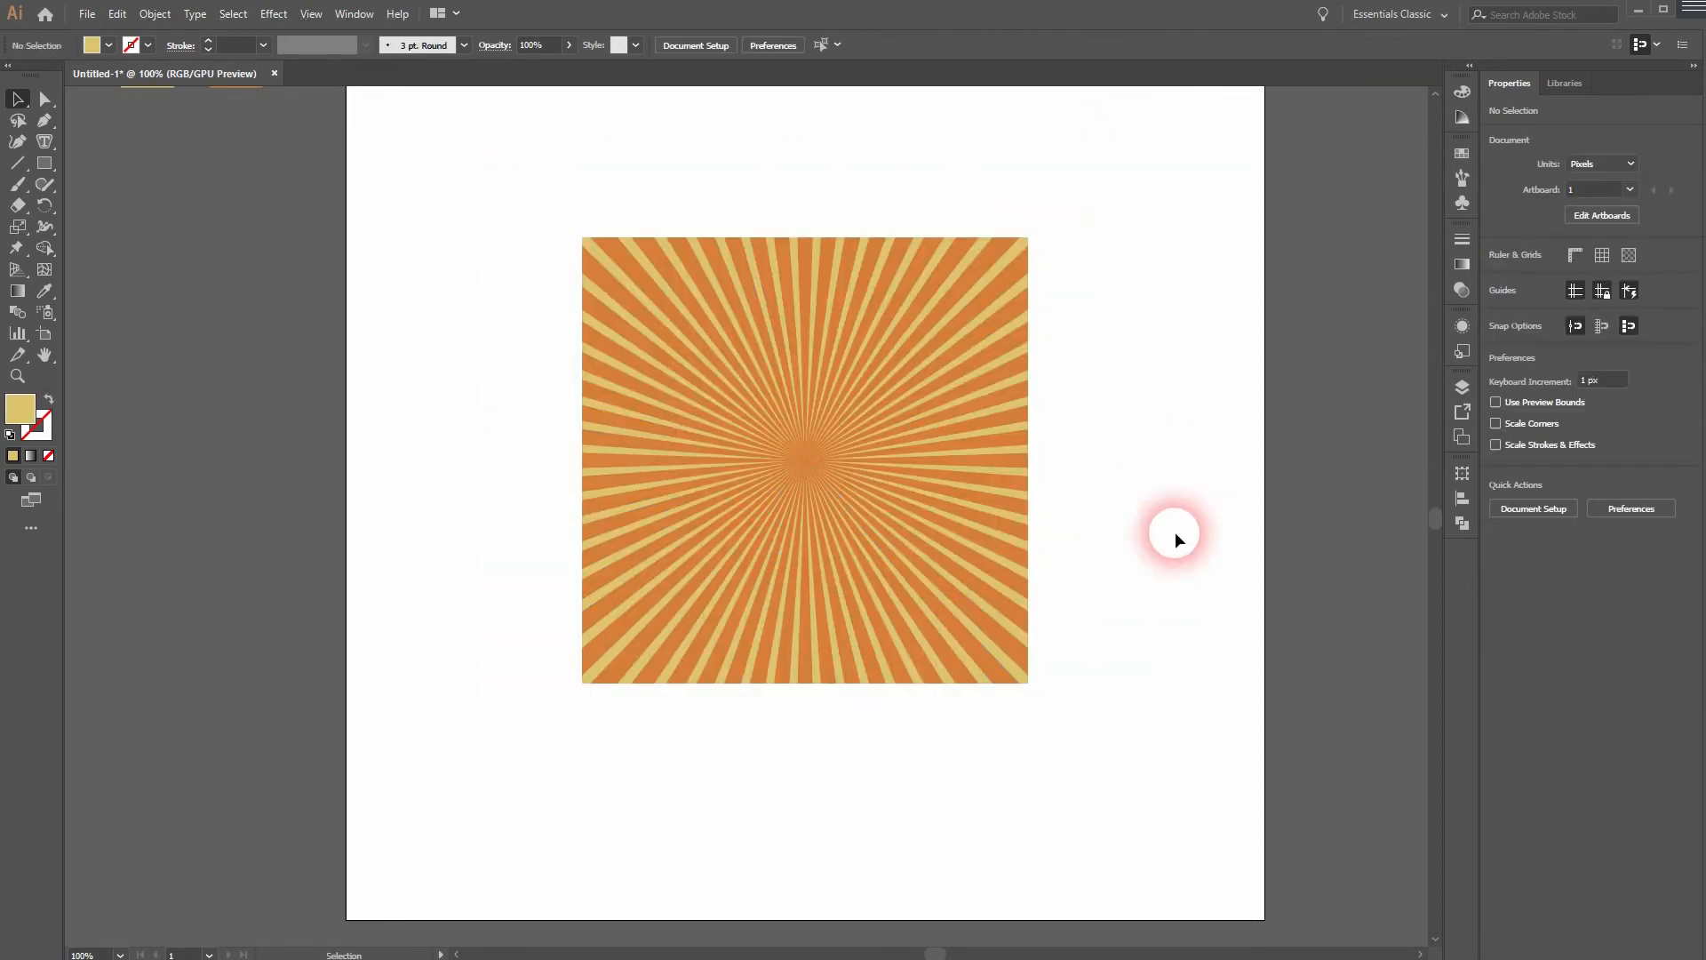